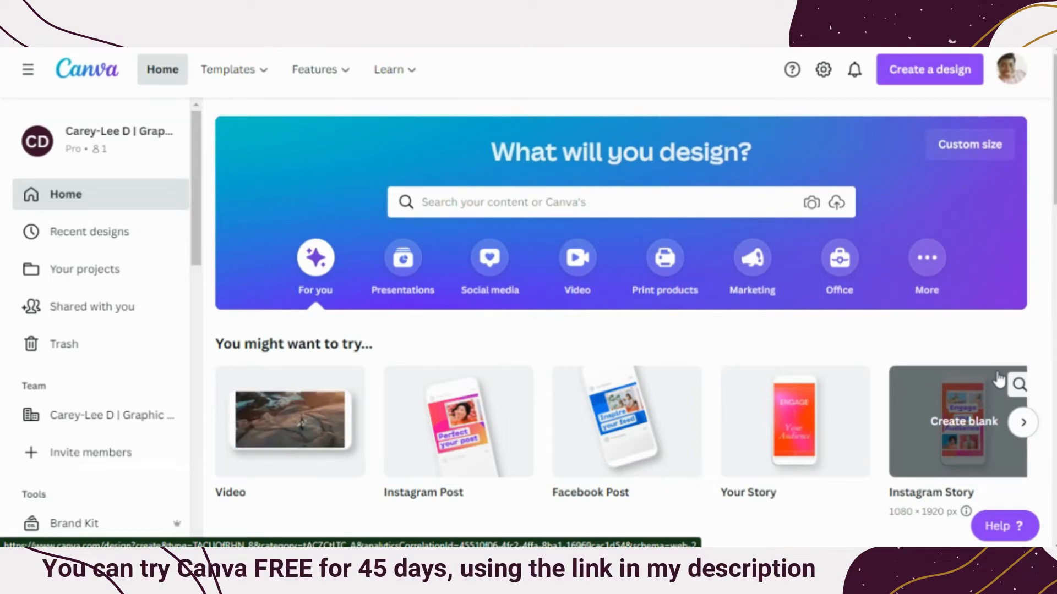
Create a blank design by finding the ebook design types and choosing Ebook Cover
scroll(843, 179, "down", 6)
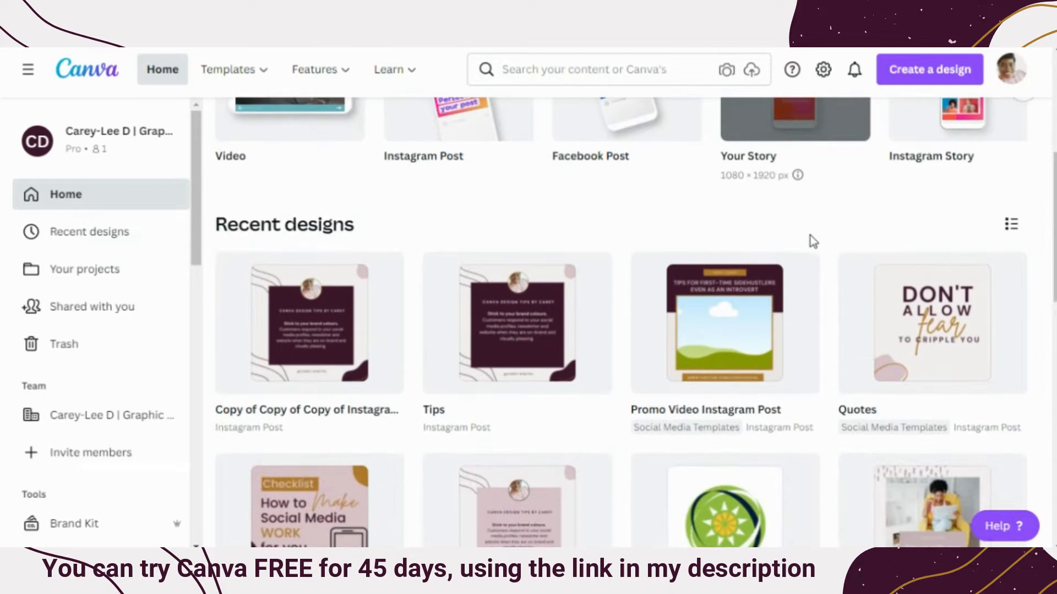
scroll(810, 217, "up", 2)
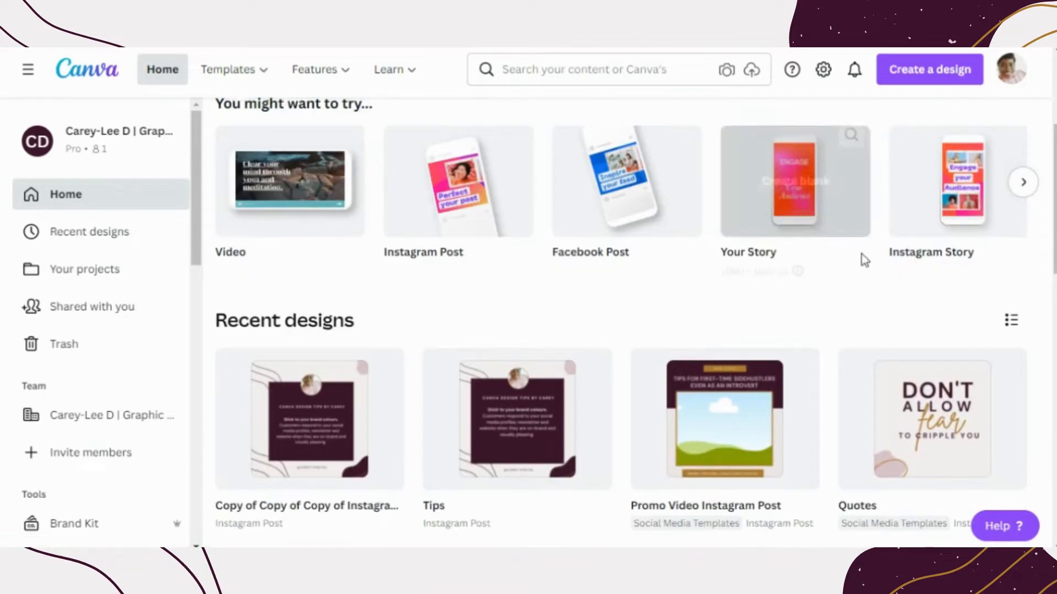
scroll(973, 269, "up", 5)
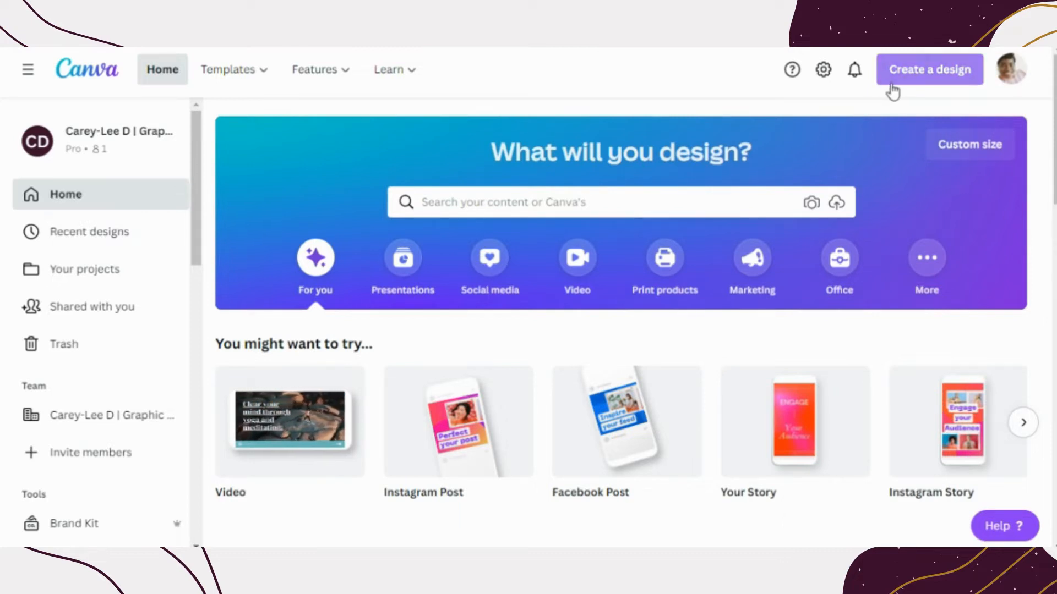
left_click(963, 81)
type("ebook")
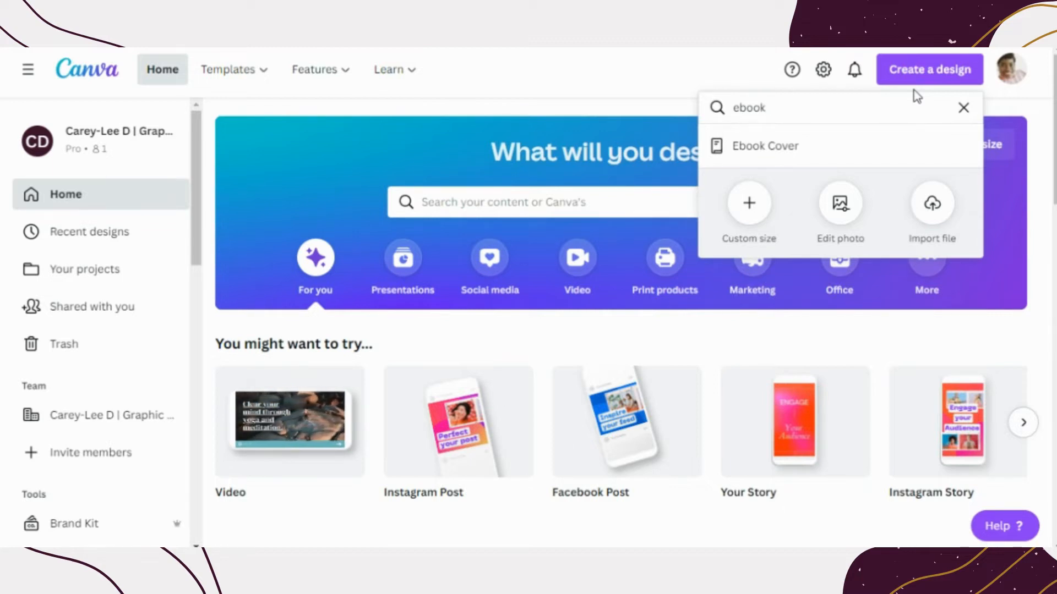
left_click(875, 153)
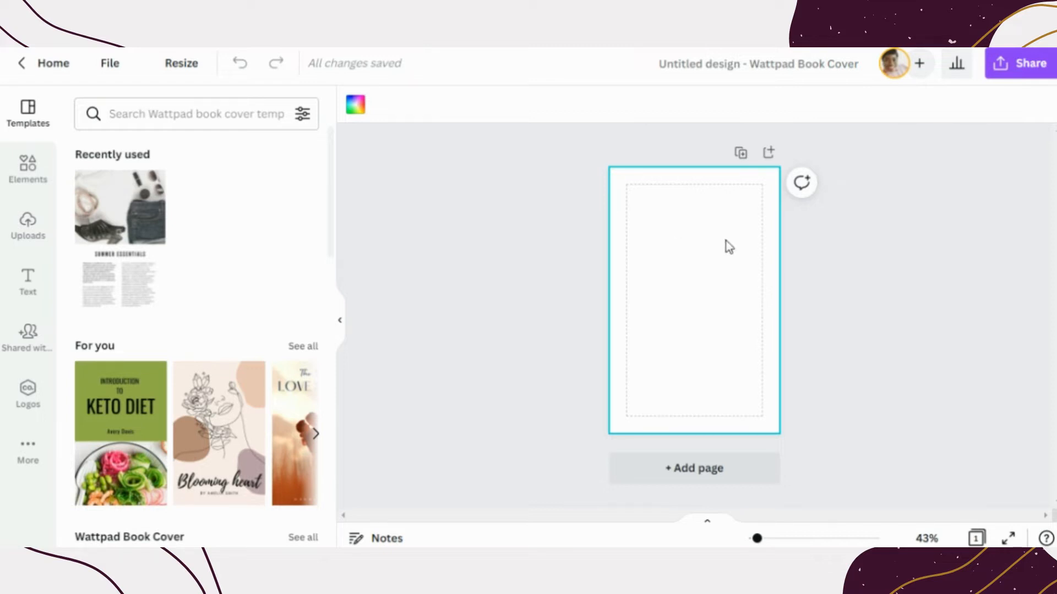
Browse the available brand kits and set the blank page's background to pale pink #d9c1ca from the Carey Digital palette
left_click(357, 113)
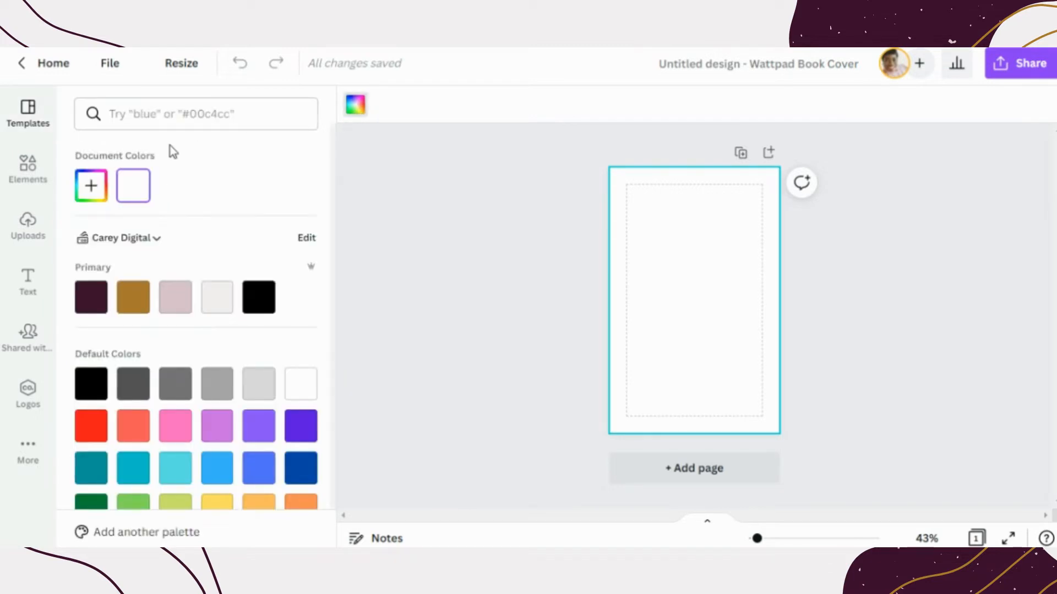
scroll(248, 229, "down", 1)
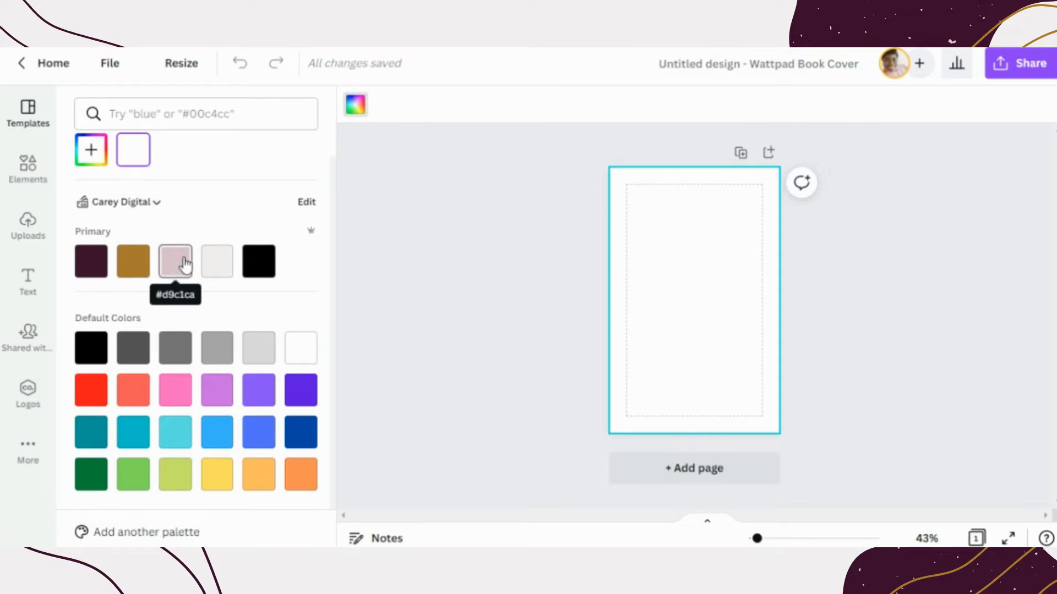
left_click(144, 201)
scroll(603, 264, "down", 3)
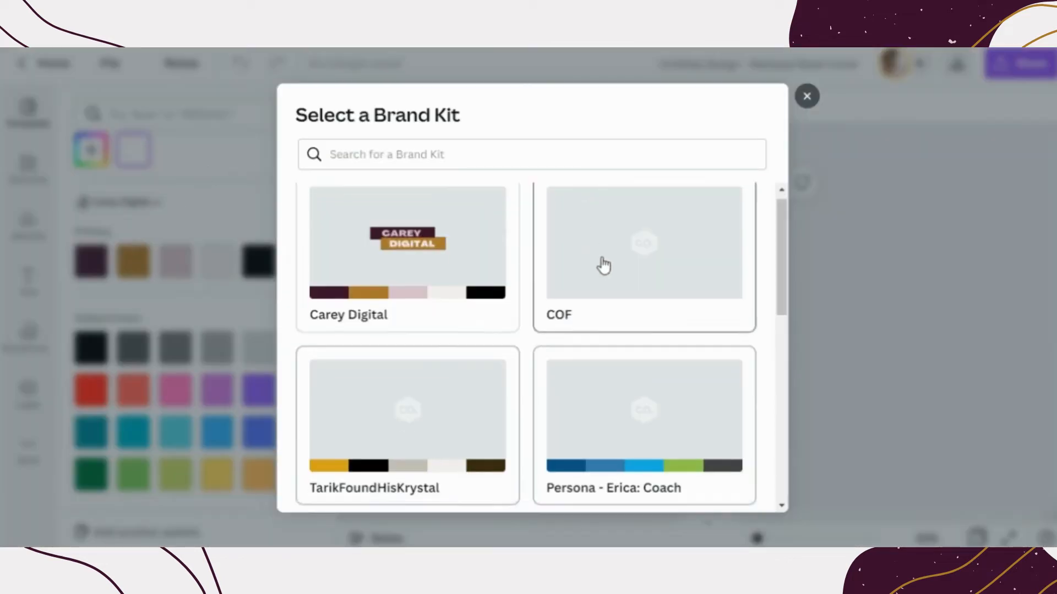
scroll(610, 388, "down", 5)
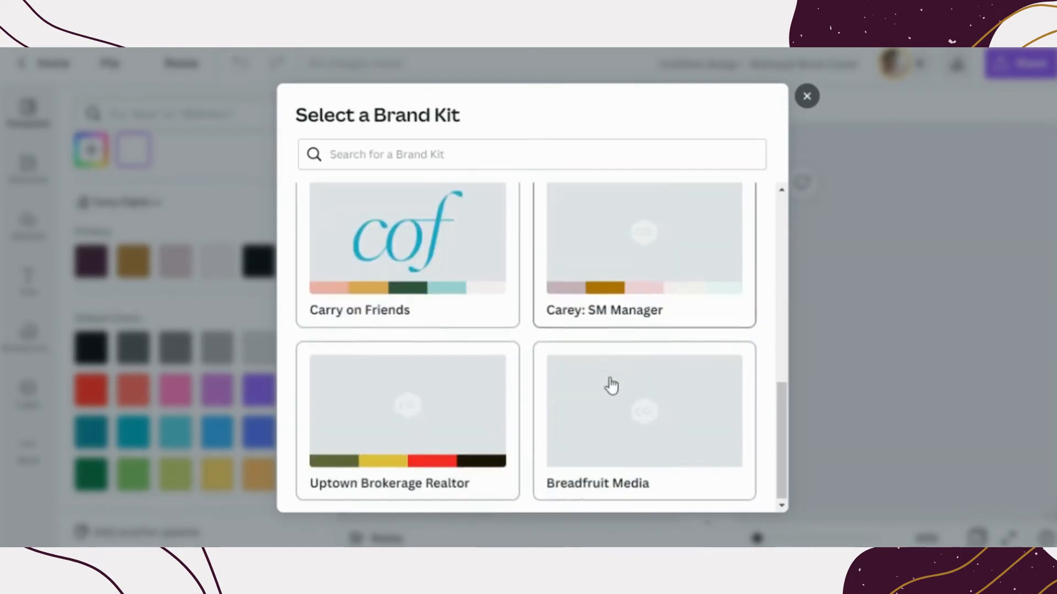
scroll(455, 345, "up", 8)
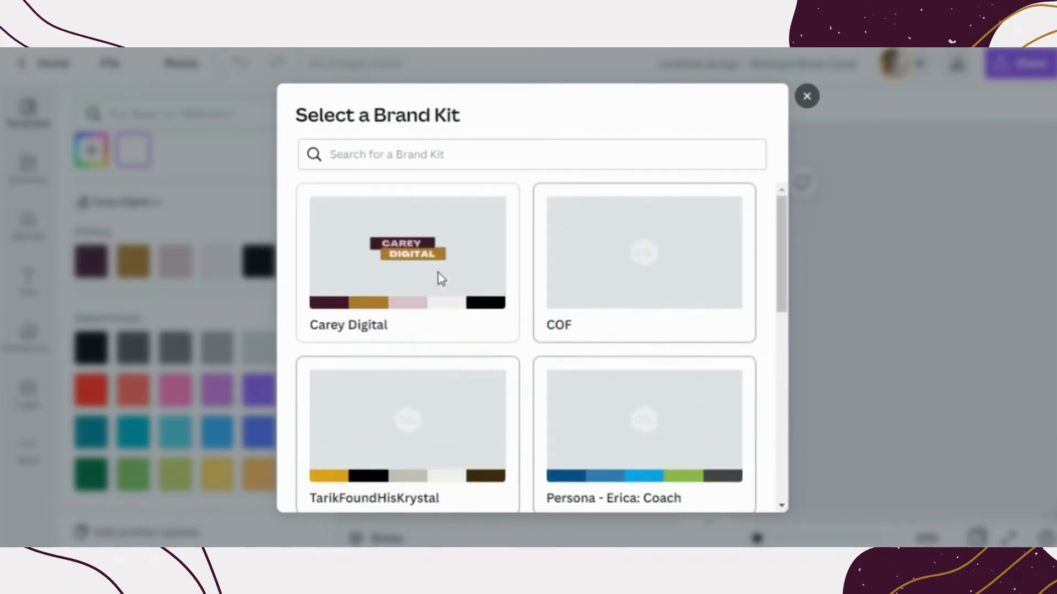
left_click(806, 97)
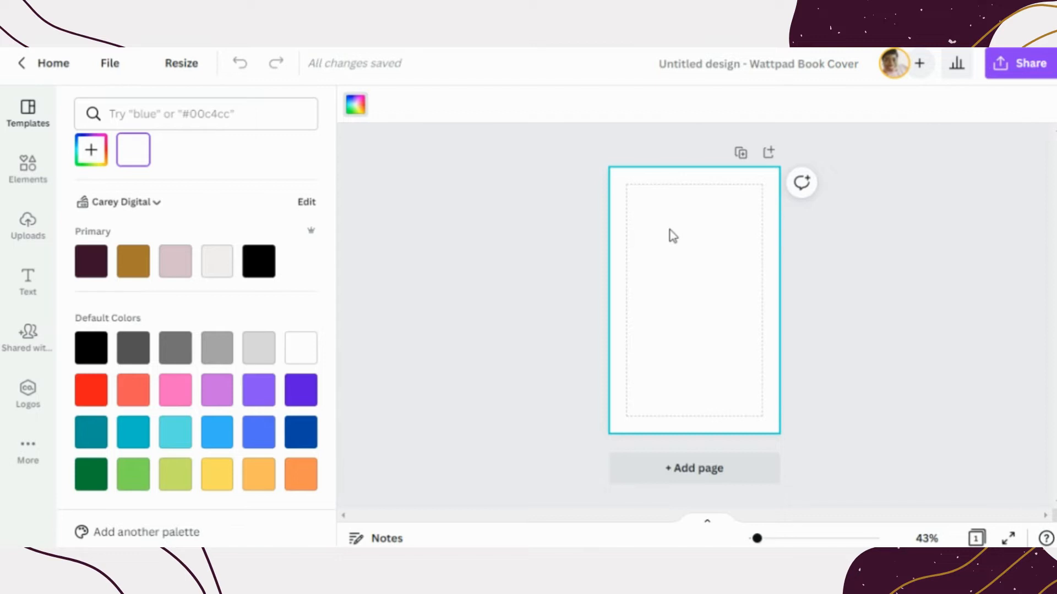
left_click(174, 275)
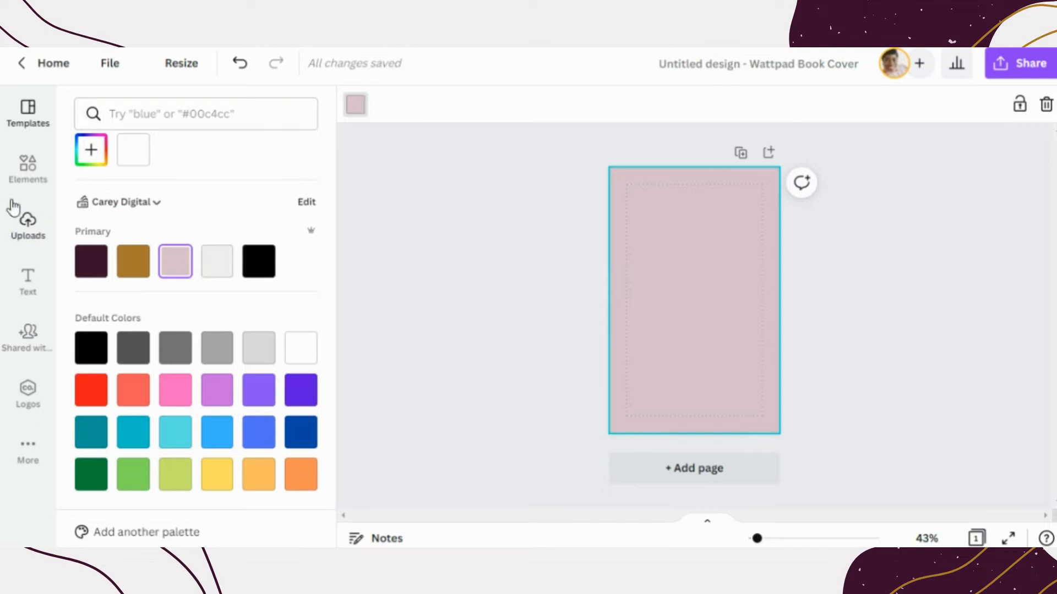
left_click(50, 173)
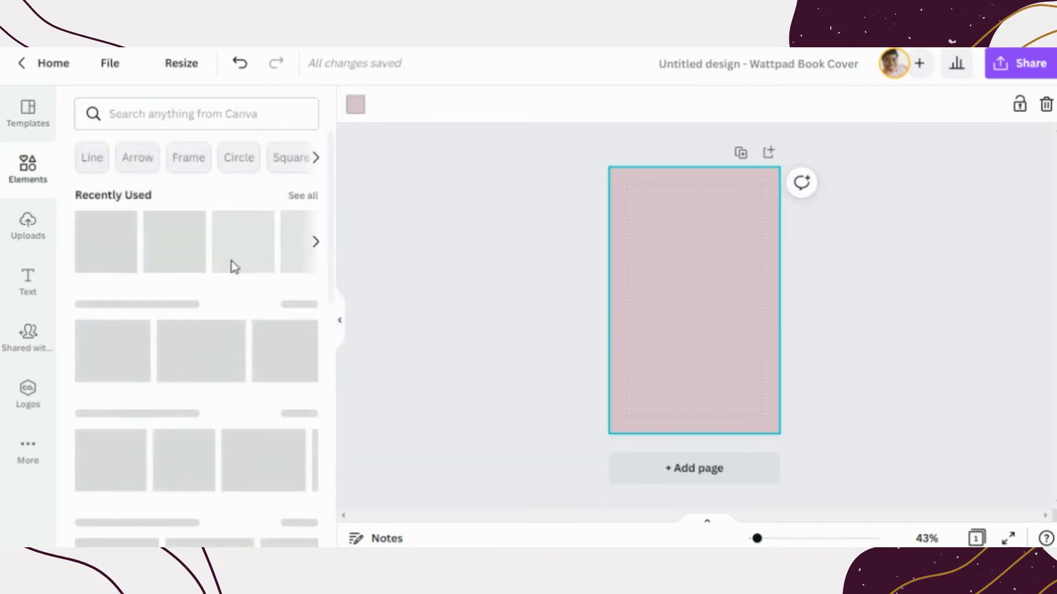
scroll(227, 264, "down", 2)
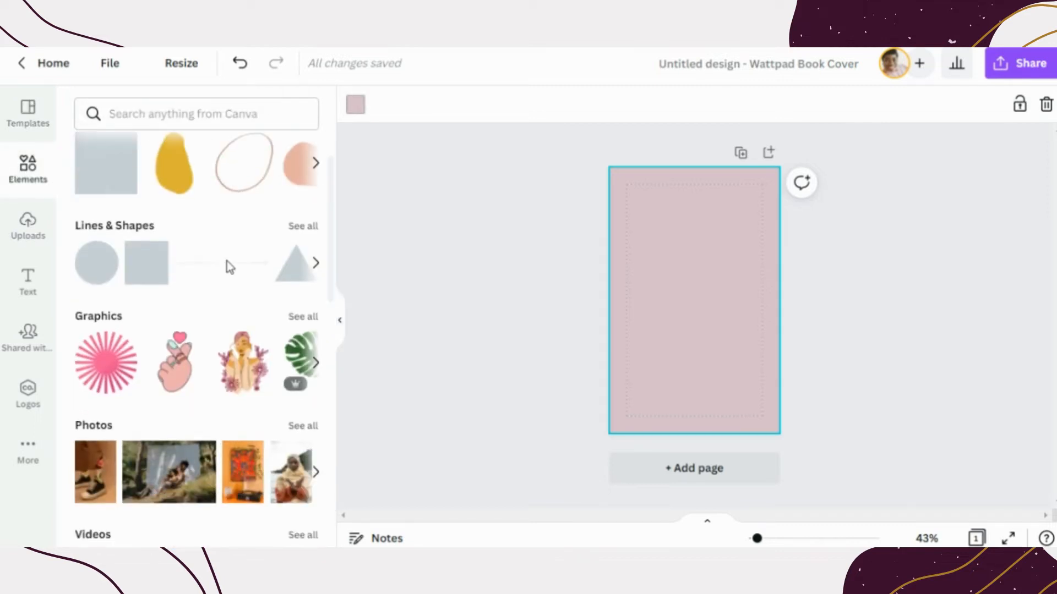
scroll(216, 265, "down", 2)
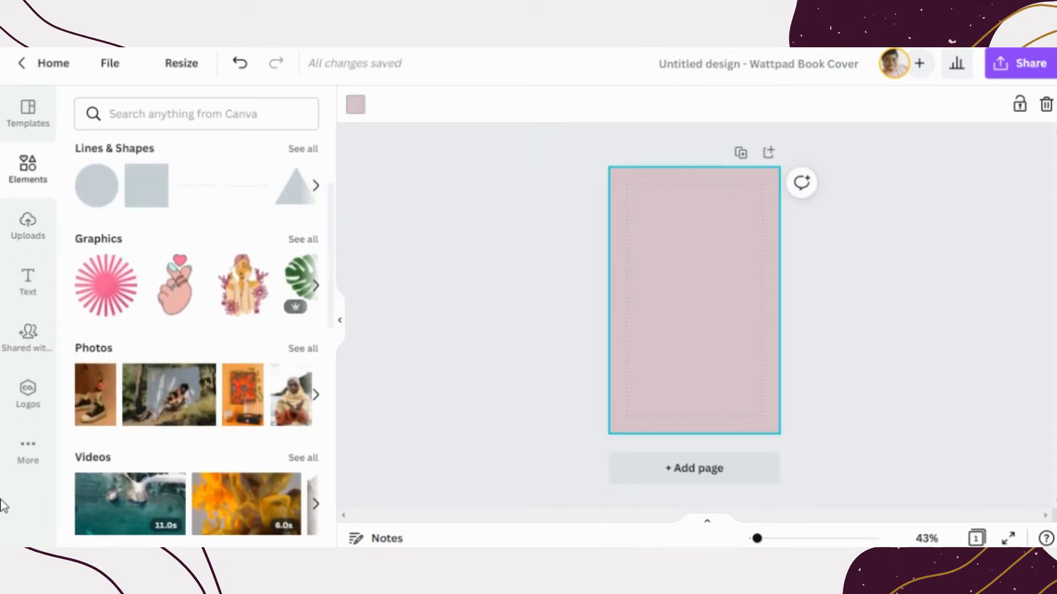
Browse the font combinations and add the "Design Proposal" text layout with its heading, subtitle and description to the pink page
left_click(22, 283)
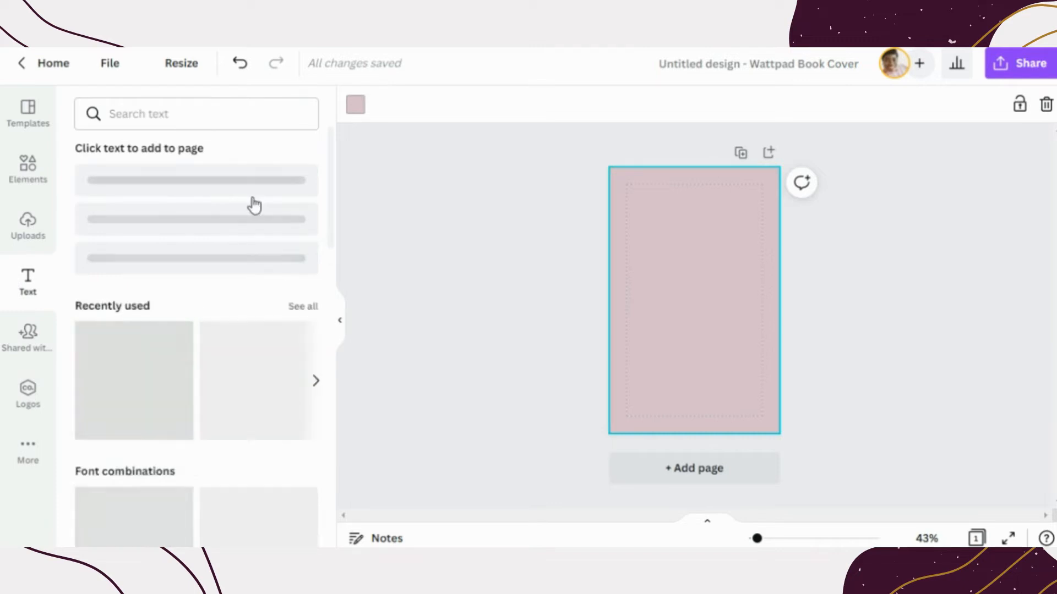
scroll(260, 273, "down", 2)
scroll(259, 281, "up", 2)
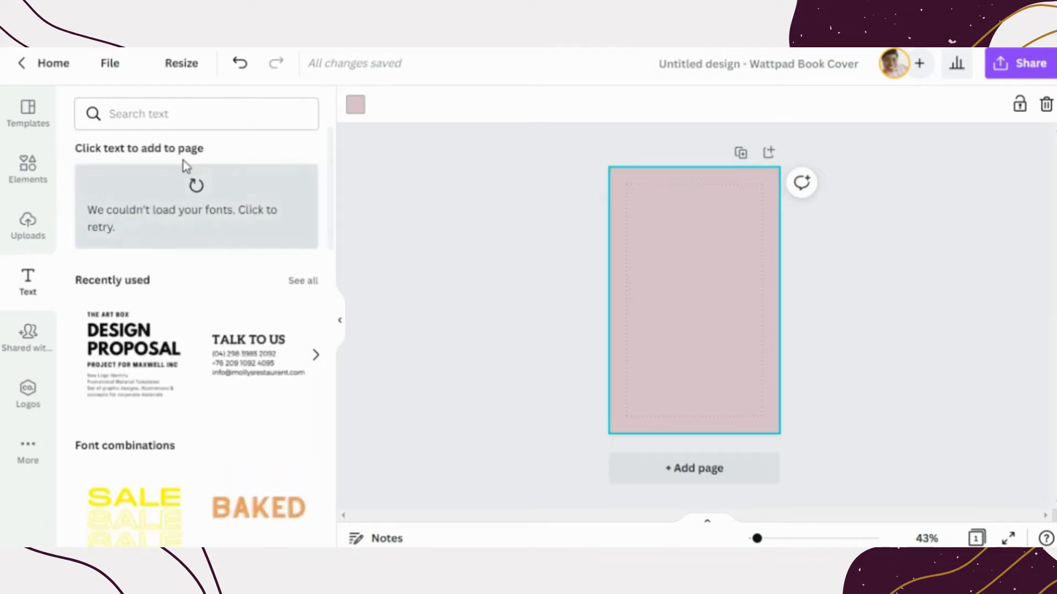
left_click(177, 116)
left_click(180, 115)
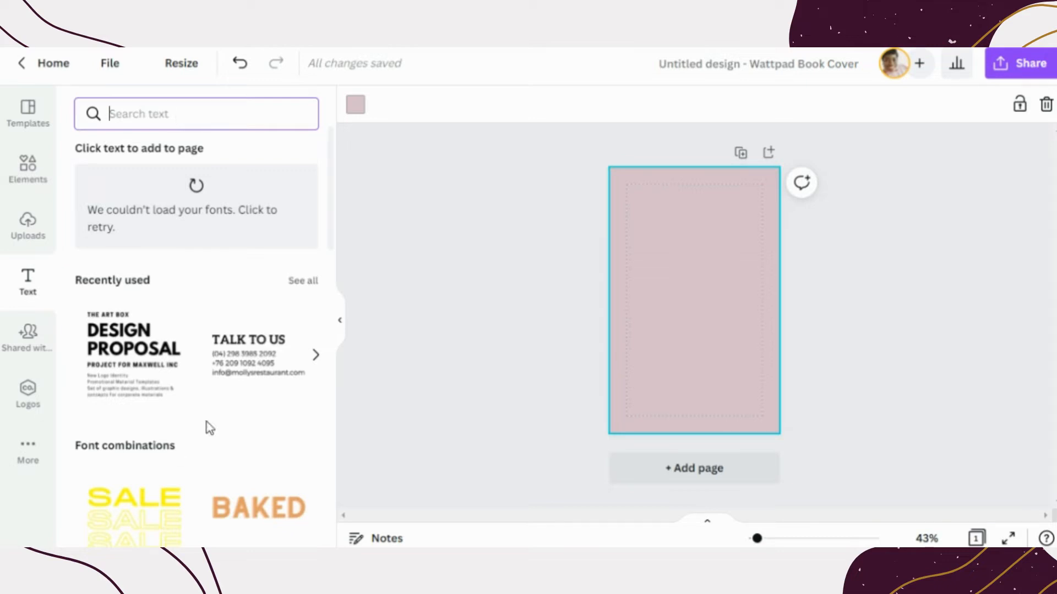
scroll(210, 353, "down", 8)
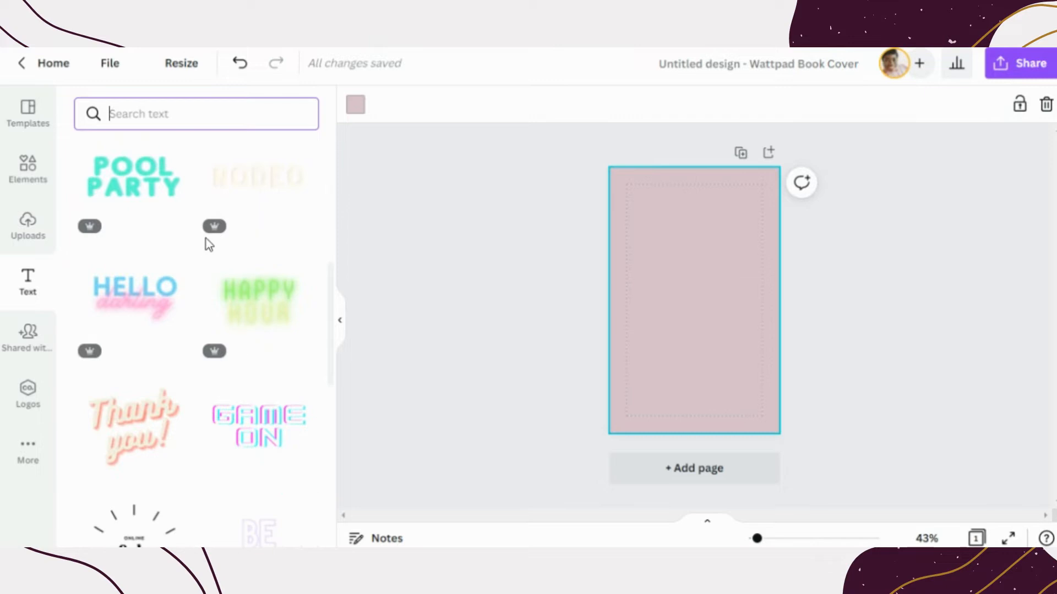
scroll(205, 242, "down", 10)
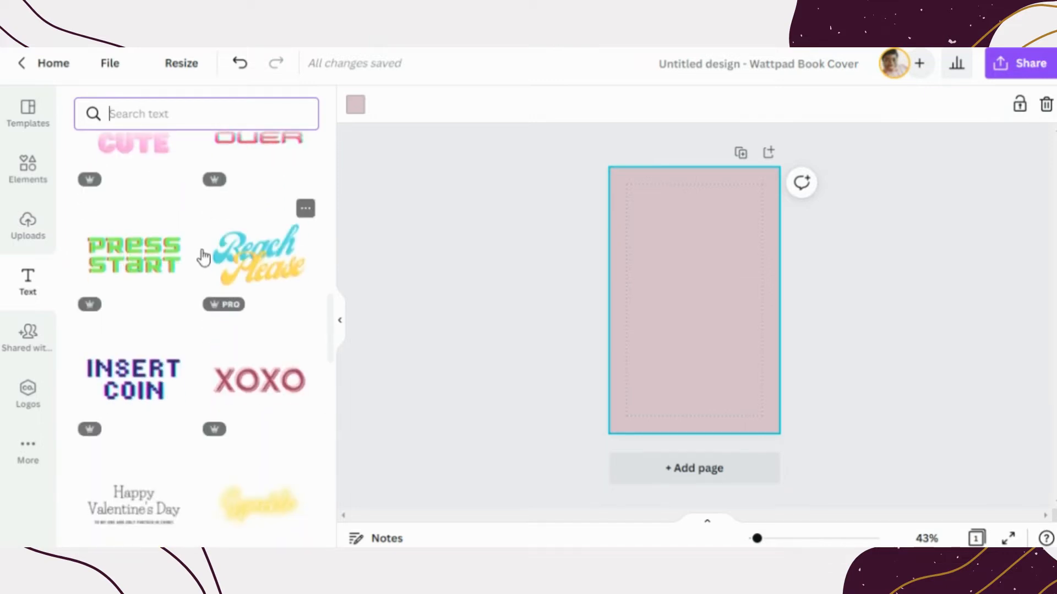
scroll(212, 245, "down", 3)
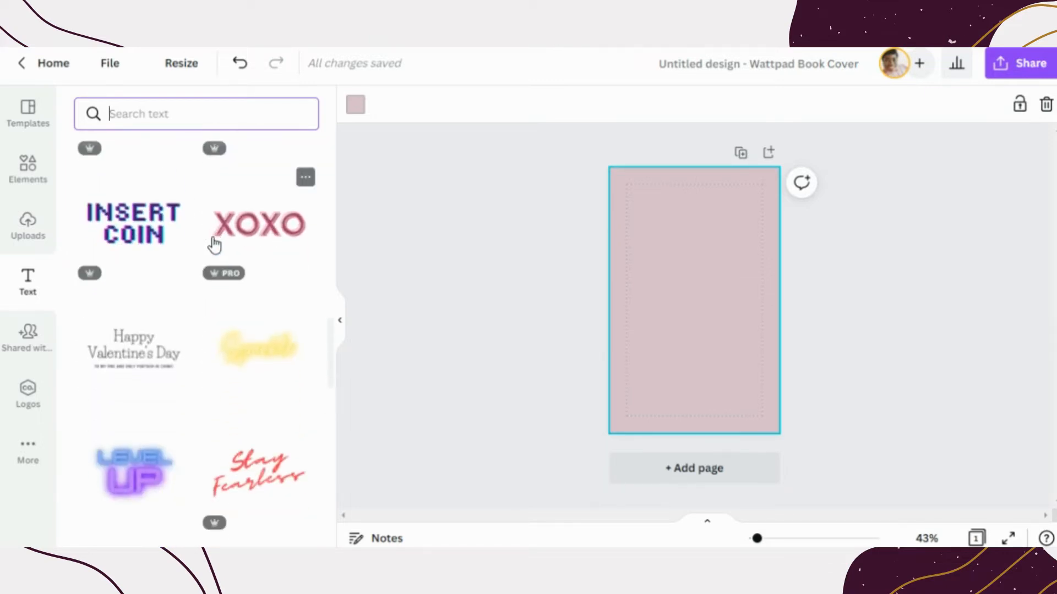
scroll(207, 237, "down", 4)
scroll(259, 264, "down", 6)
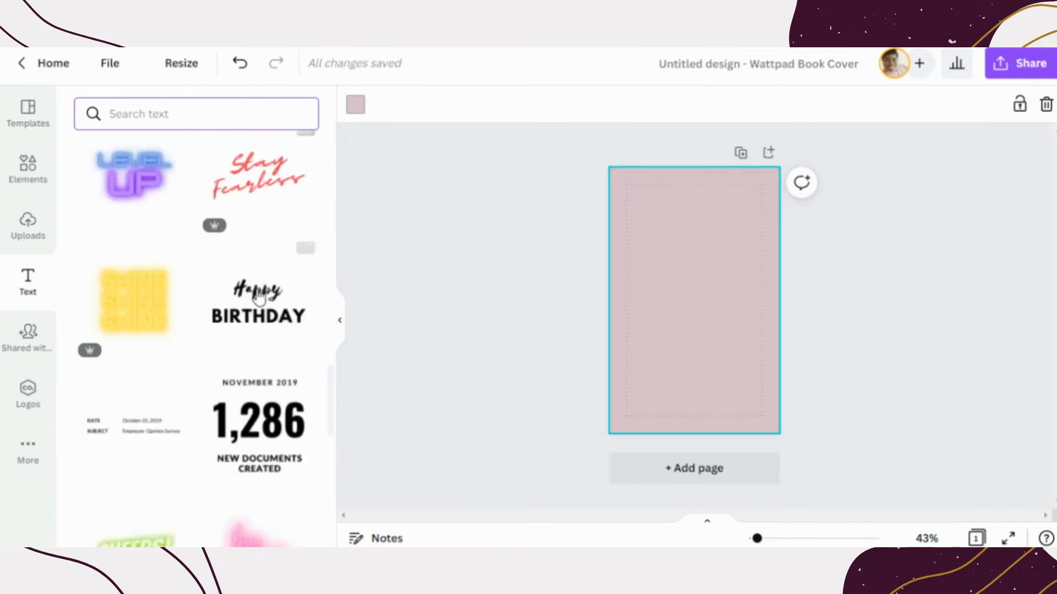
scroll(225, 283, "down", 5)
scroll(235, 281, "down", 7)
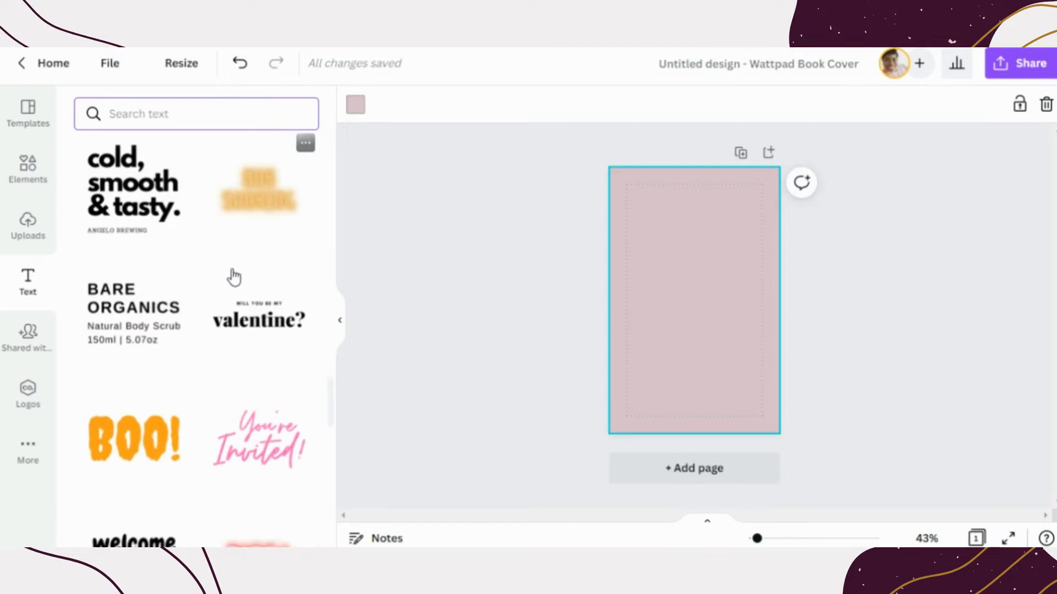
scroll(237, 276, "down", 10)
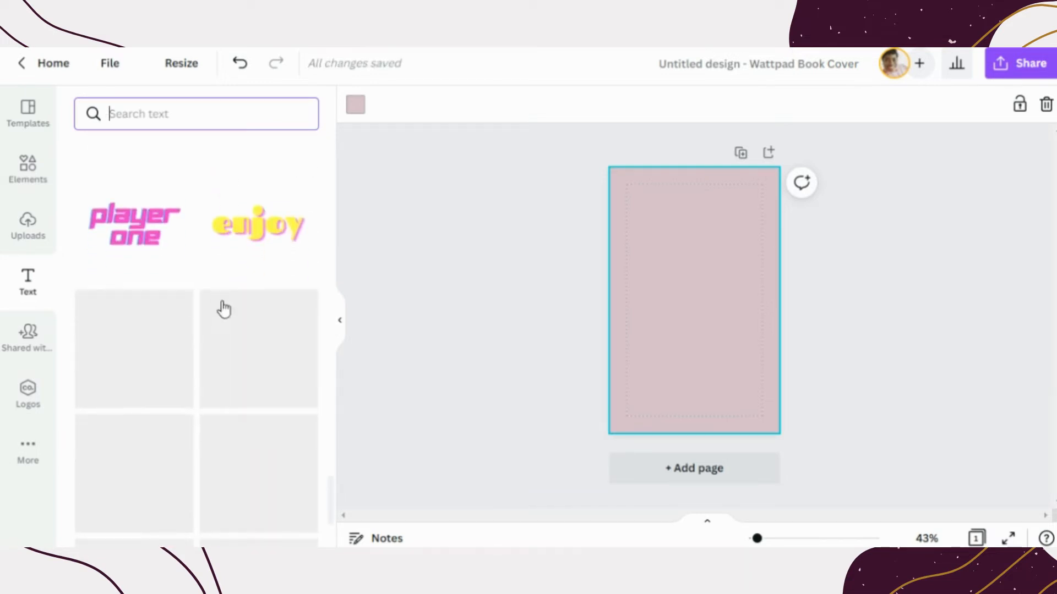
scroll(217, 311, "down", 3)
scroll(215, 314, "down", 2)
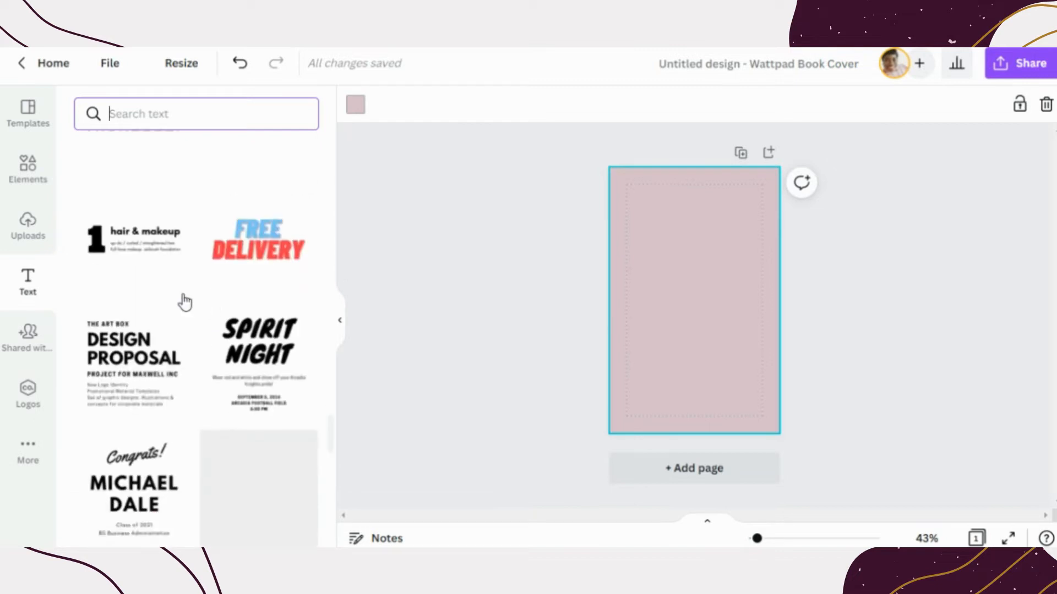
left_click(119, 357)
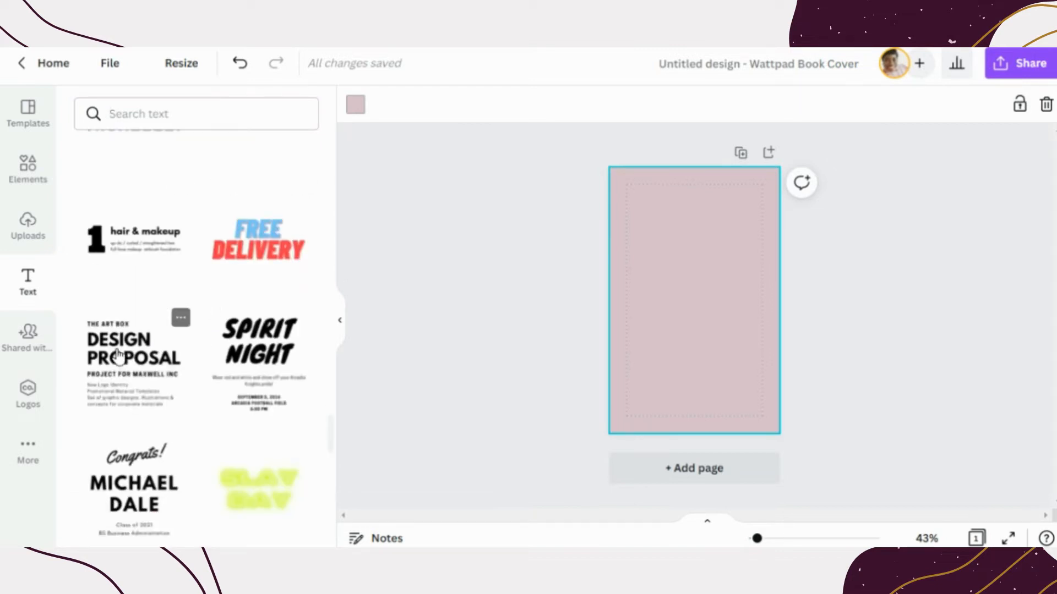
left_click(887, 304)
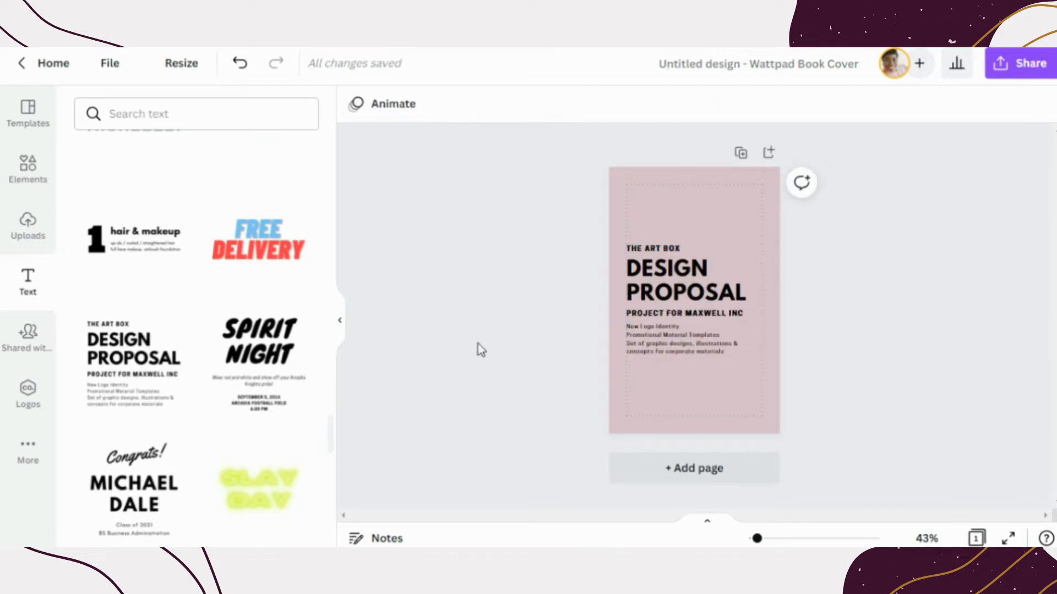
View the cover at several zoom levels, including Fit, Fill and 75%, and settle on 50% with the text library collapsed
left_click(341, 327)
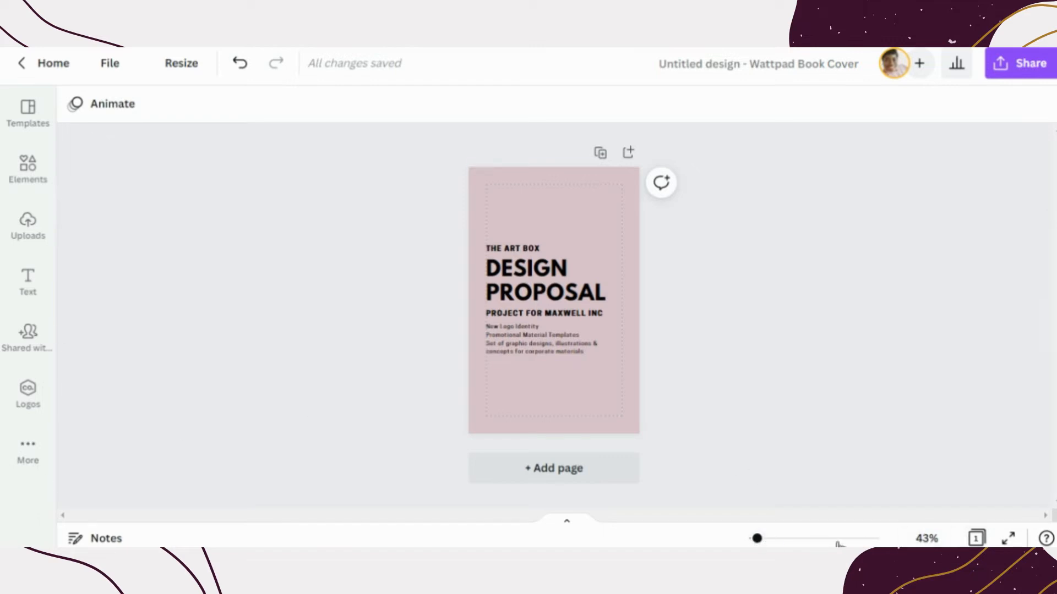
left_click(768, 539)
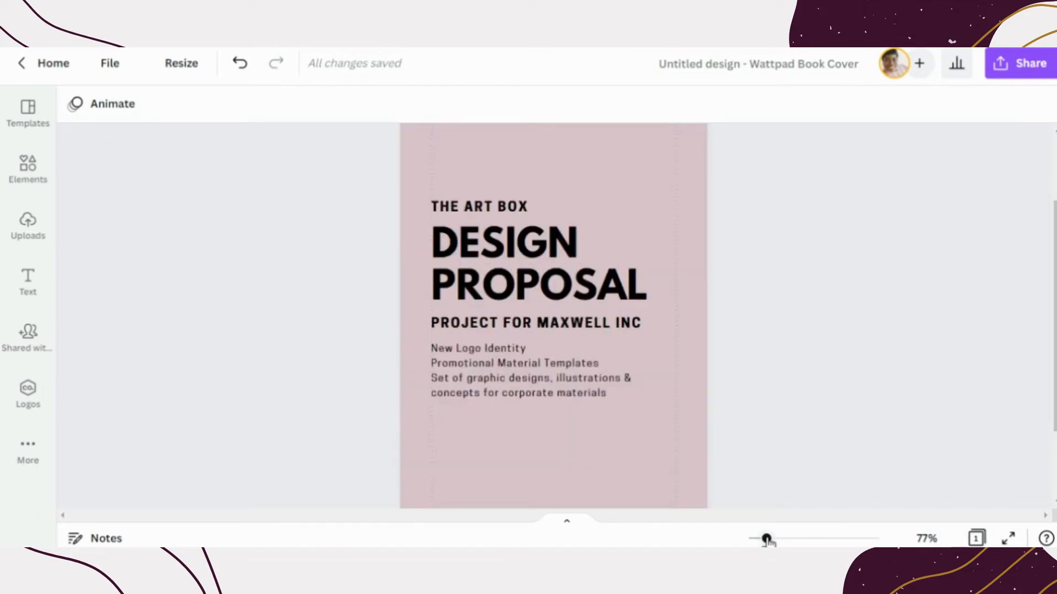
scroll(642, 268, "up", 2)
scroll(642, 287, "down", 3)
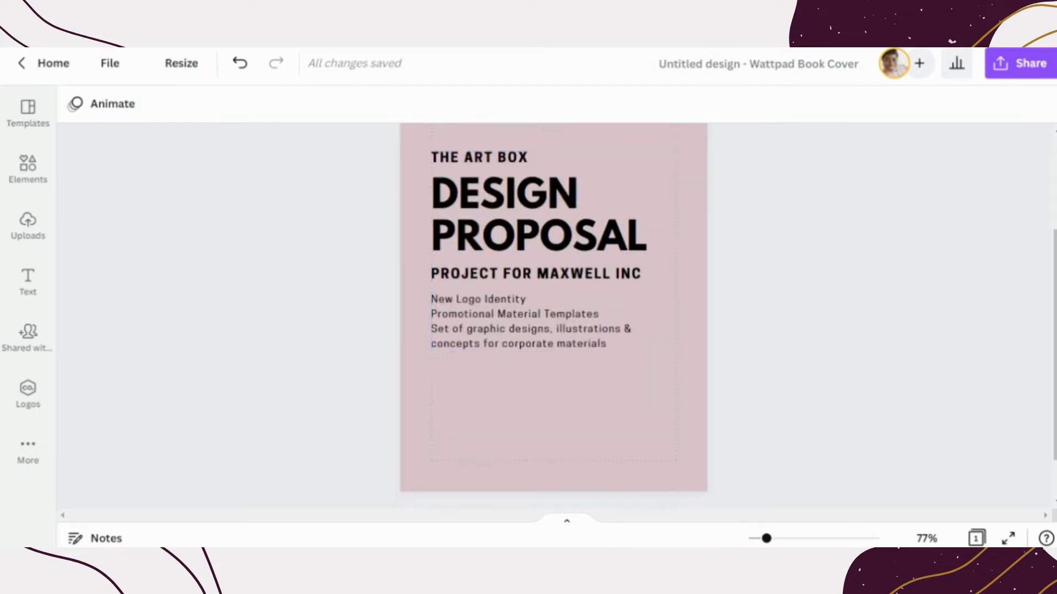
left_click(920, 540)
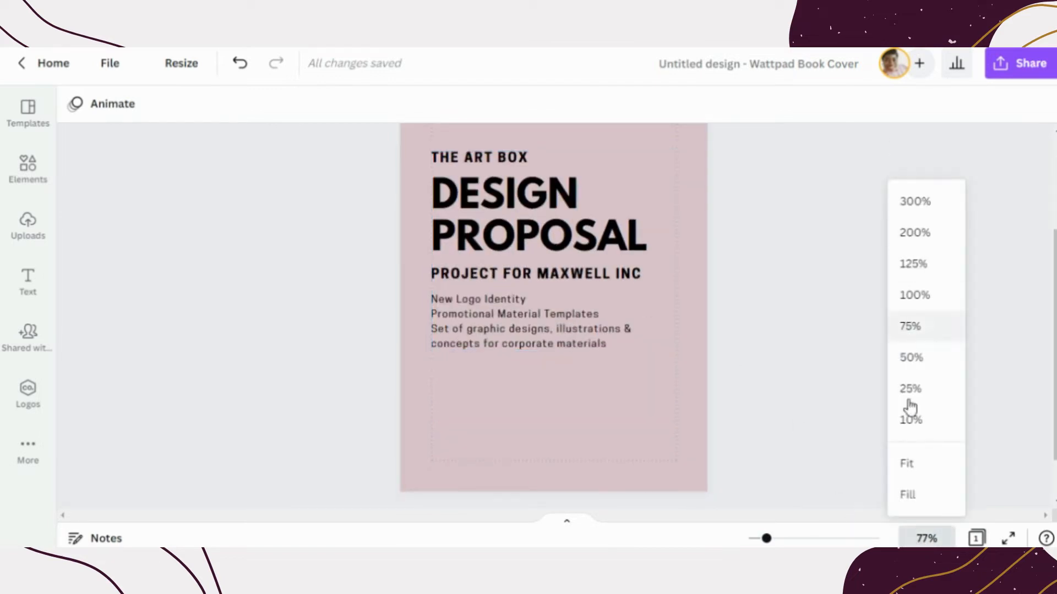
left_click(922, 465)
left_click(926, 539)
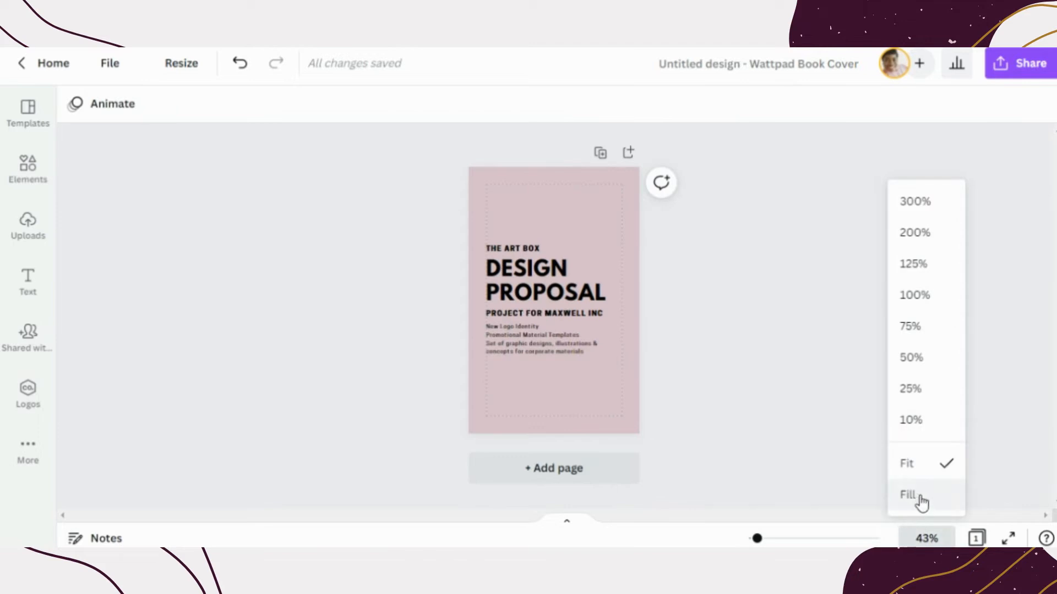
left_click(919, 495)
left_click(923, 538)
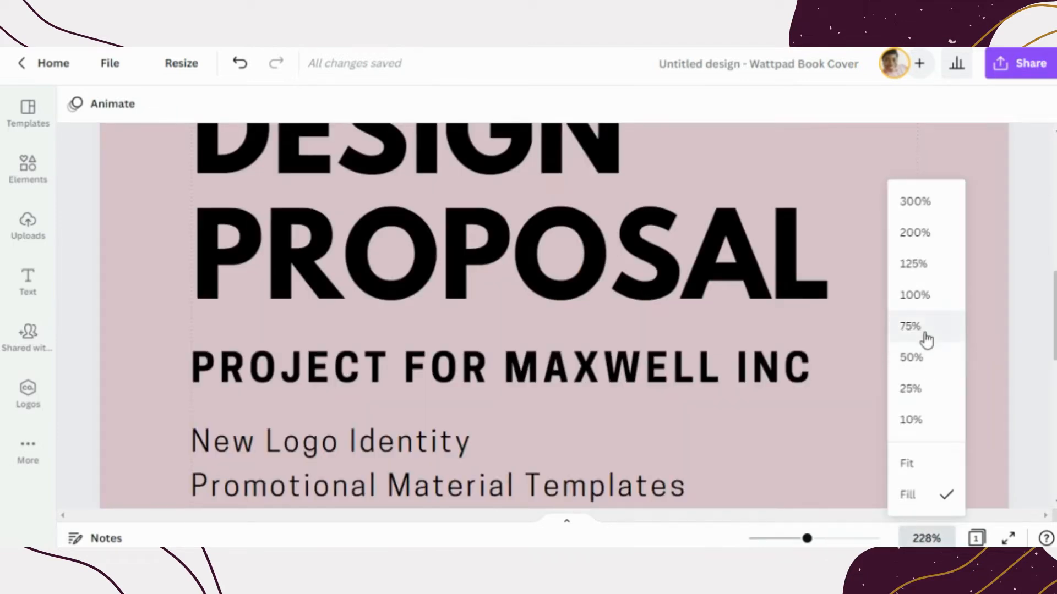
left_click(926, 330)
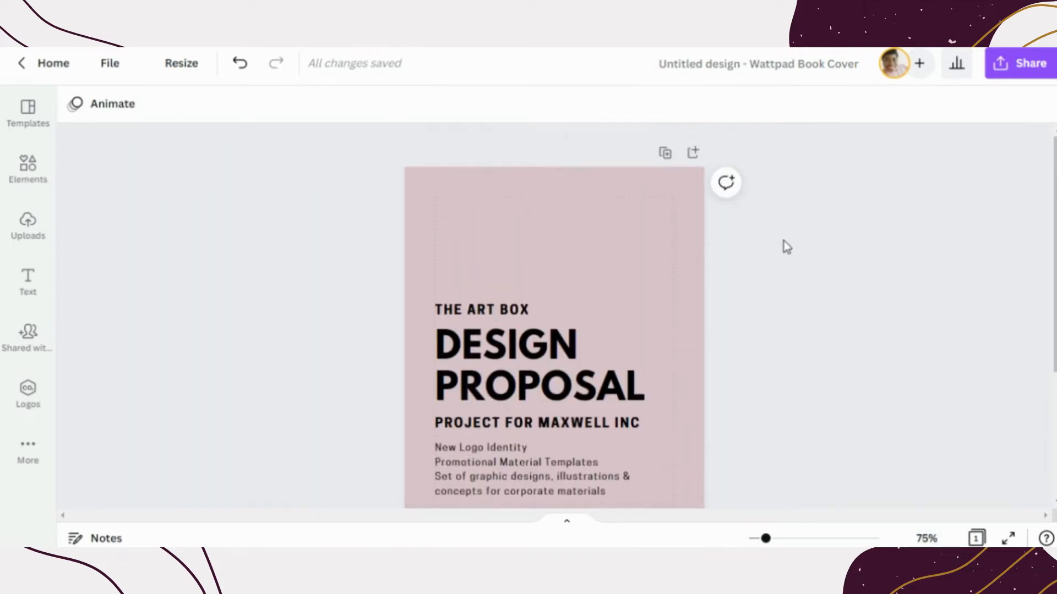
left_click(926, 538)
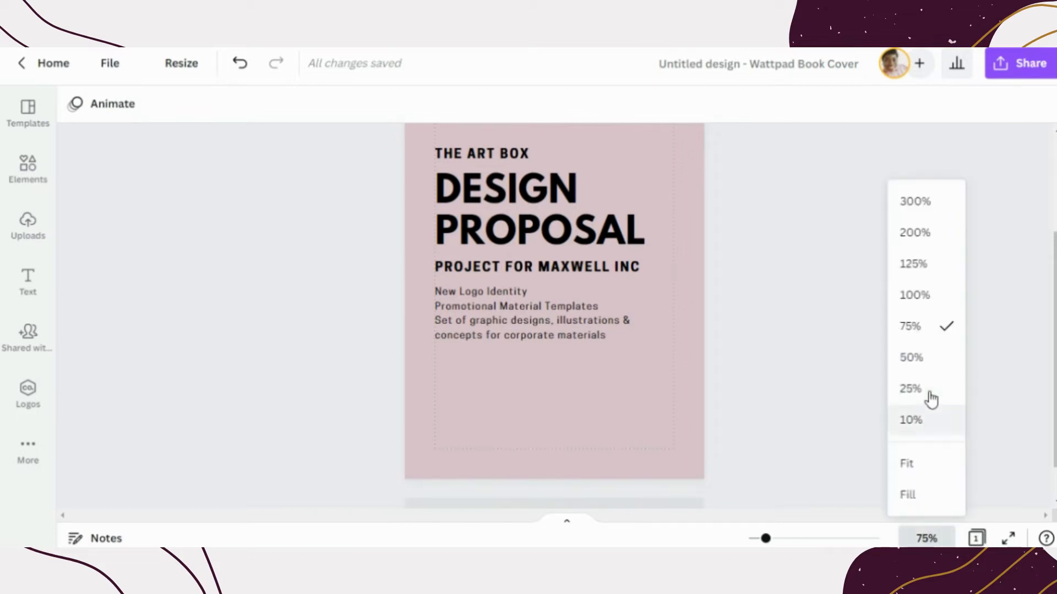
left_click(930, 360)
scroll(764, 322, "up", 1)
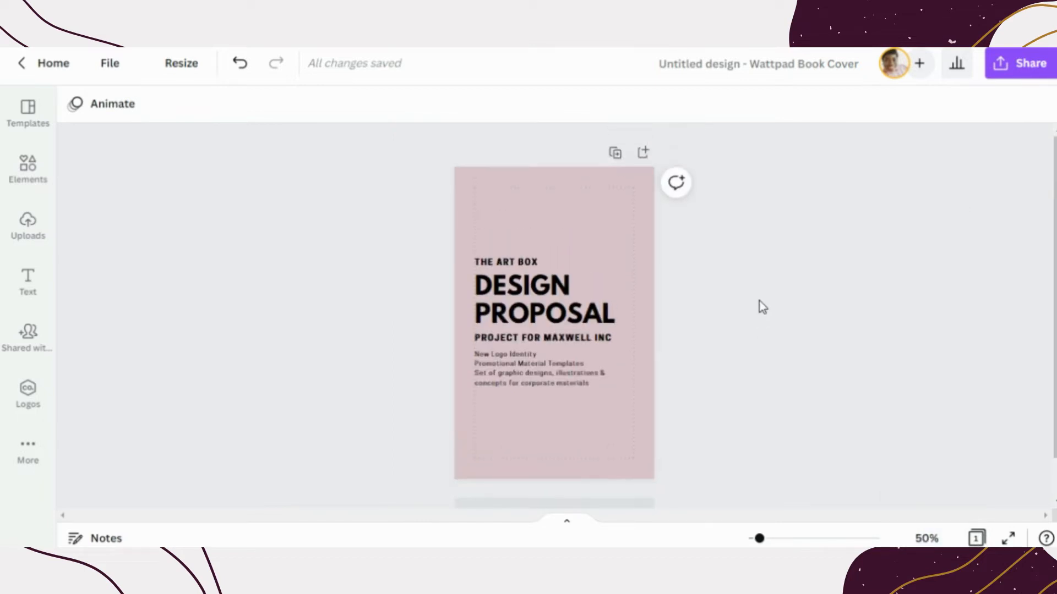
Move the grouped "Design Proposal" text layout slightly up and to the right, checking which text lines it contains
left_click(557, 312)
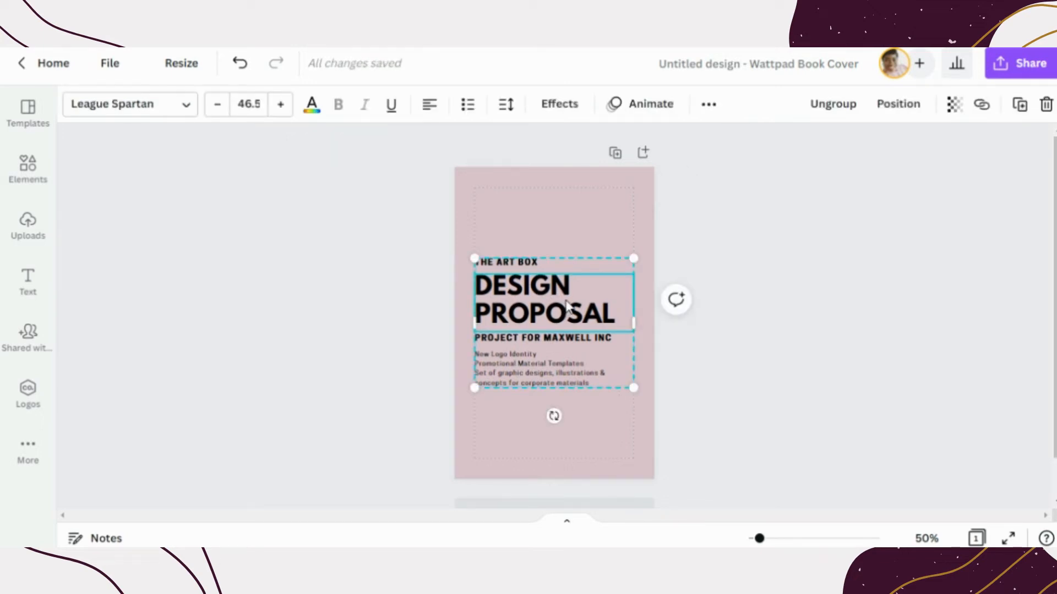
left_click_drag(579, 271, 586, 263)
left_click(571, 330)
left_click(562, 361)
left_click(565, 301)
left_click(563, 356)
left_click(560, 290)
double_click(560, 291)
left_click(603, 352)
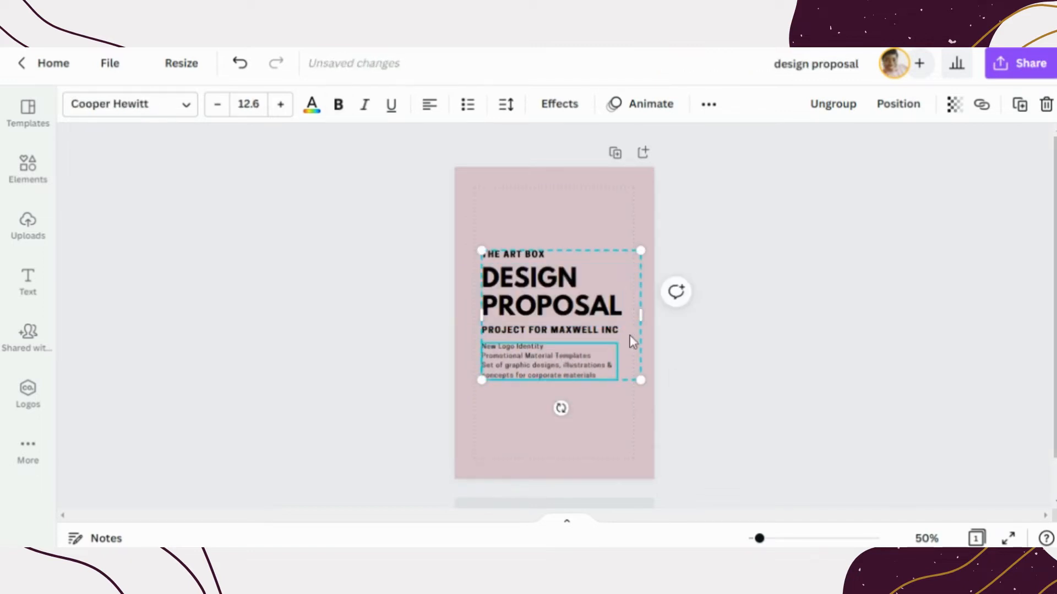
left_click(748, 347)
Ungroup the "Design Proposal" text layout so that each text line is a separate element
left_click(605, 270)
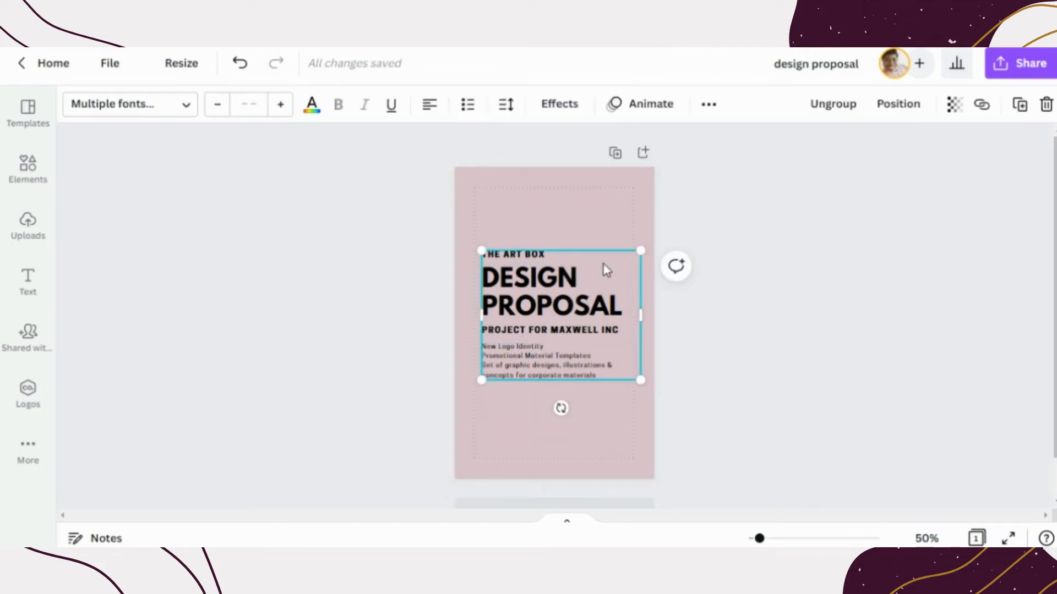
left_click(833, 105)
left_click(807, 242)
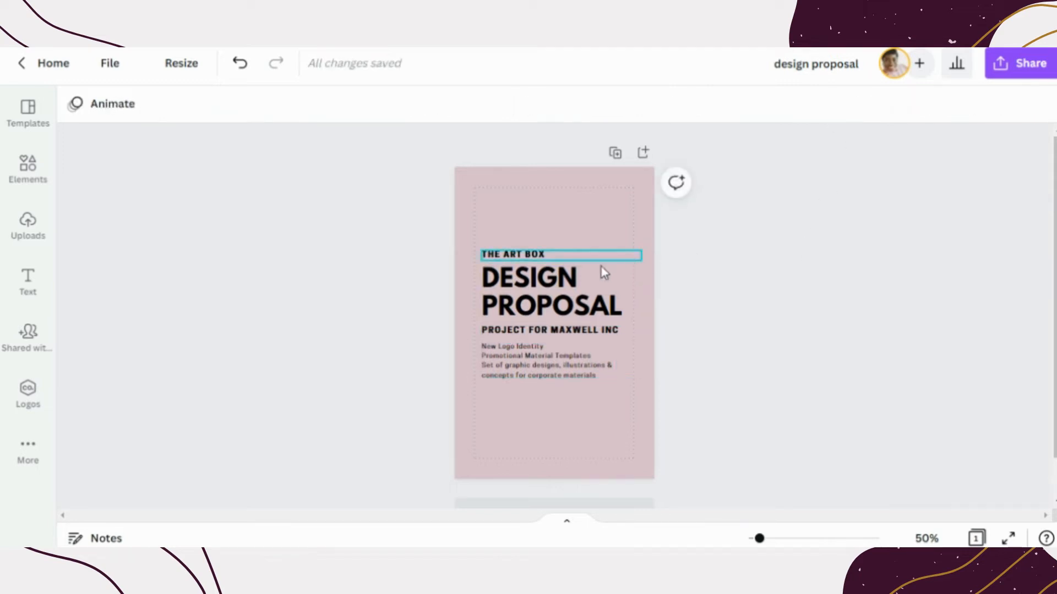
left_click(562, 254)
left_click(696, 300)
Spread the text out by moving "THE ART BOX" and the heading up the page and the description further down
left_click_drag(582, 247, 626, 201)
left_click_drag(567, 305, 581, 272)
left_click_drag(582, 376, 588, 416)
left_click(556, 339)
left_click(555, 330)
left_click(664, 282)
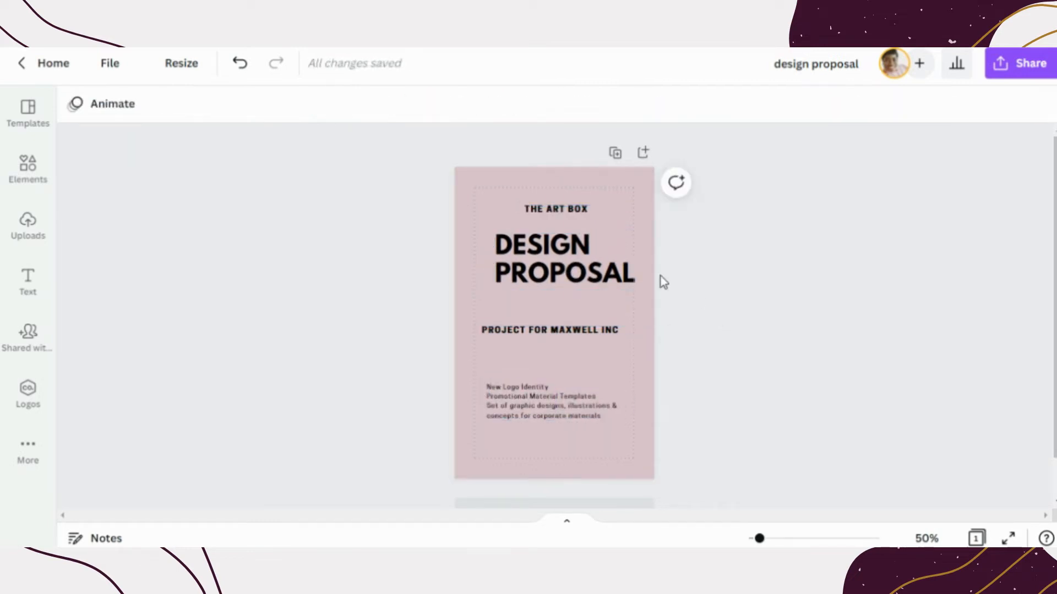
Replace the "DESIGN PROPOSAL" heading with "TITLE OF YOUR EBOOK"
left_click(599, 247)
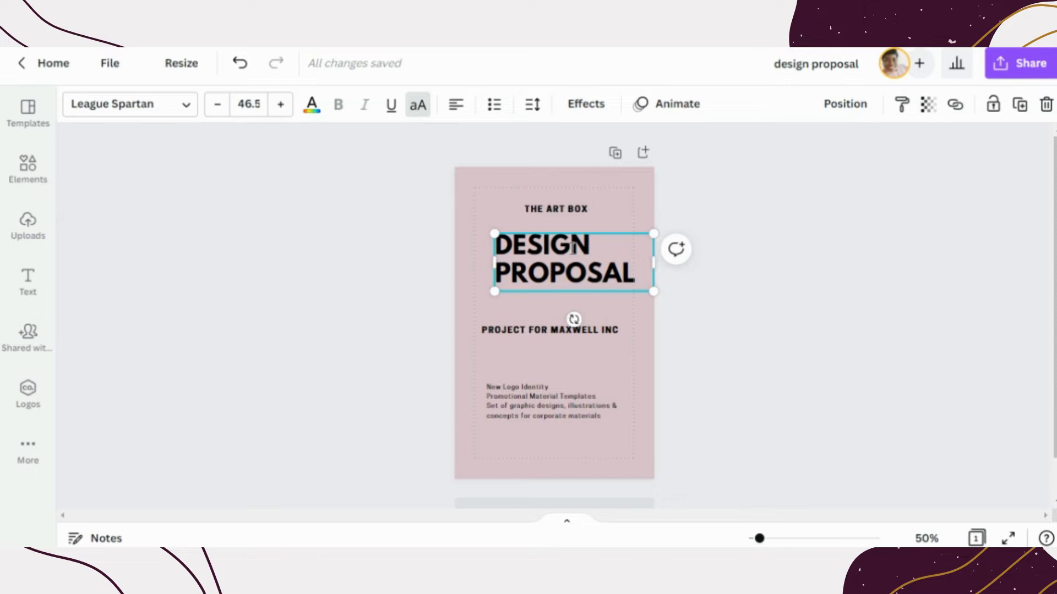
left_click(573, 248)
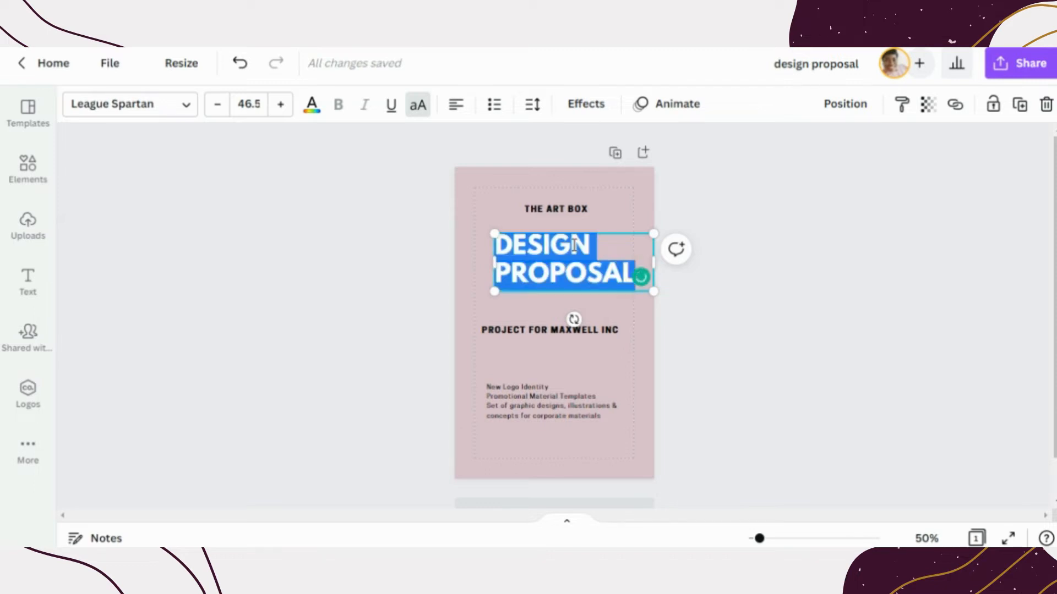
type("Y")
key("BackSpace")
type("TITLE ")
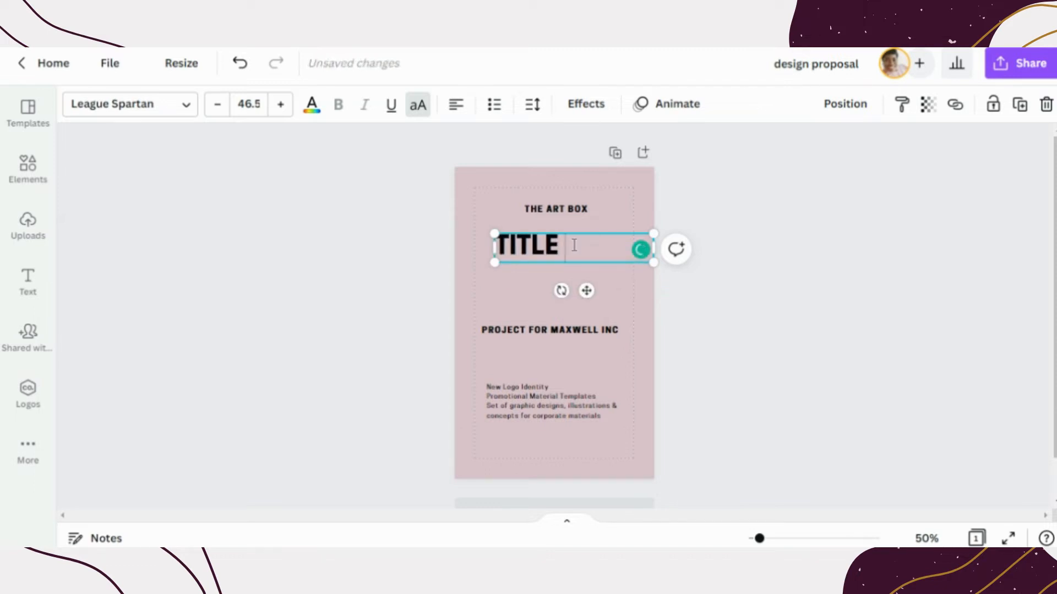
type("OF YOUR EBOOK")
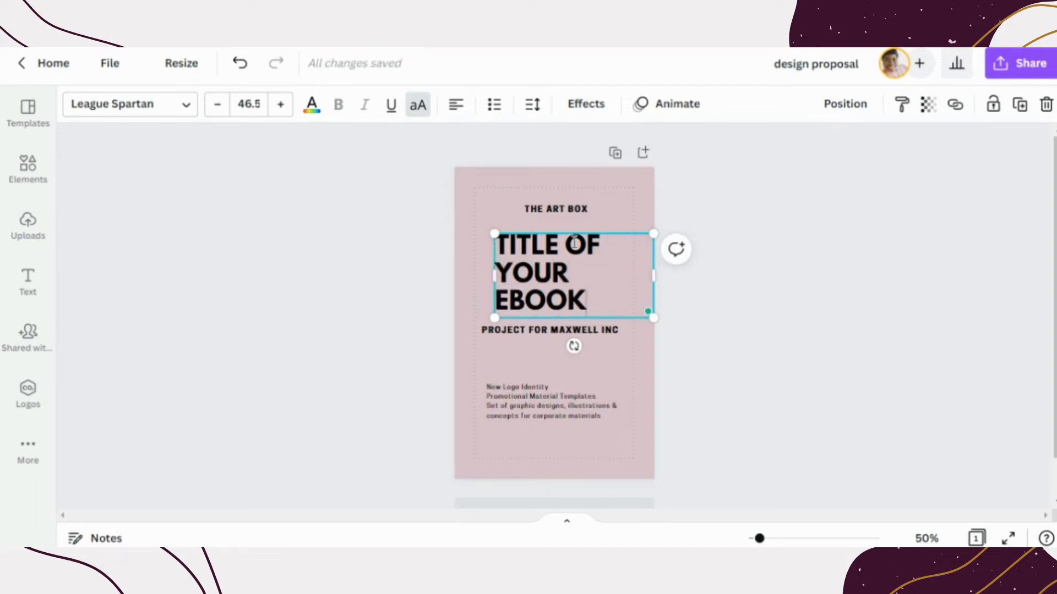
left_click(714, 293)
Replace the "PROJECT FOR MAXWELL INC" line with "YOUR SUBTITLE GOES HERE"
left_click(560, 332)
double_click(560, 331)
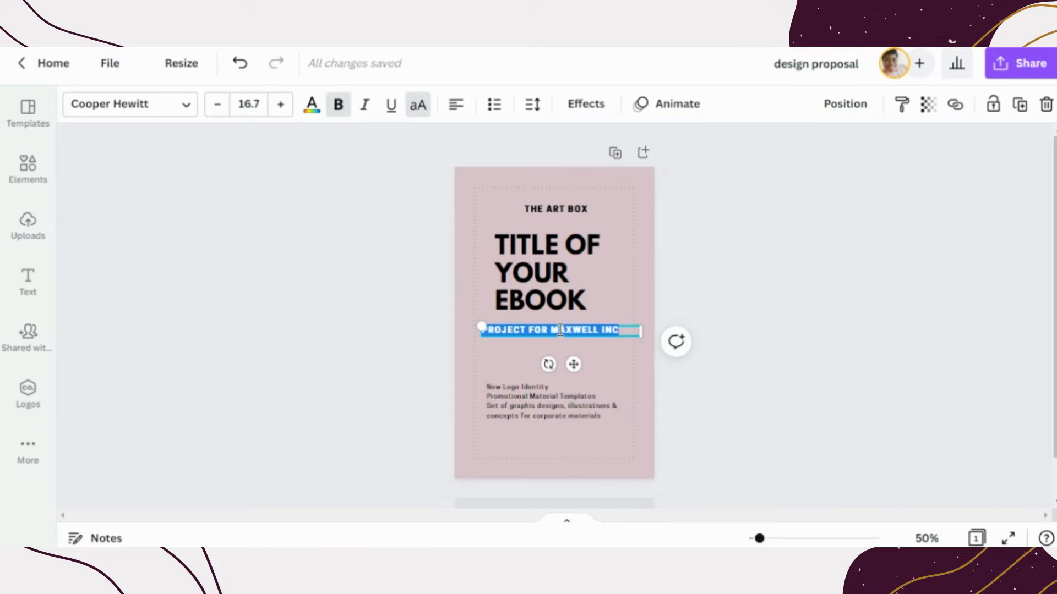
type("YO")
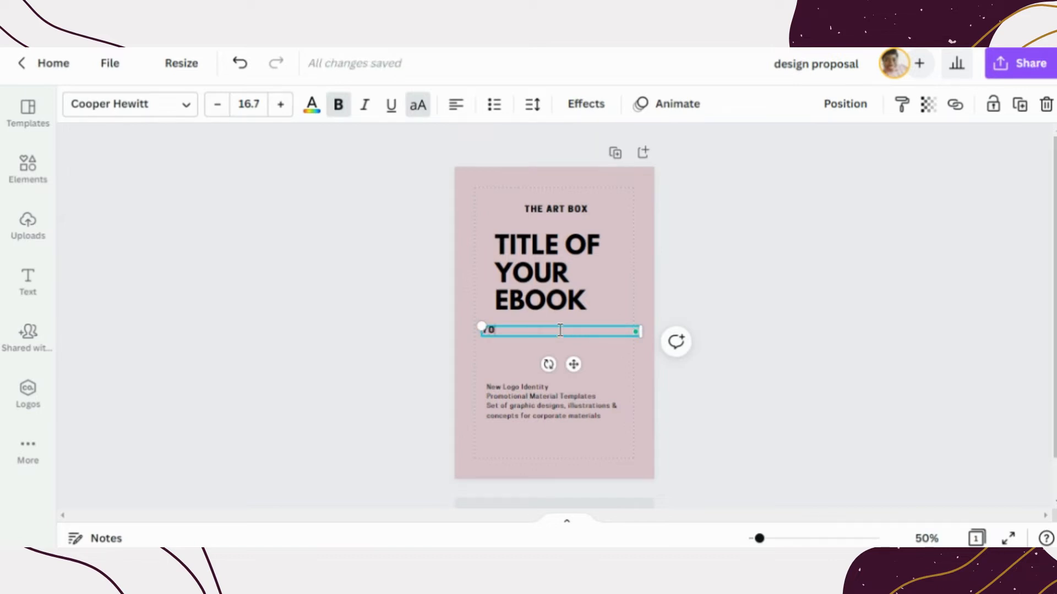
type("UR SUBTITLE GOES HERE")
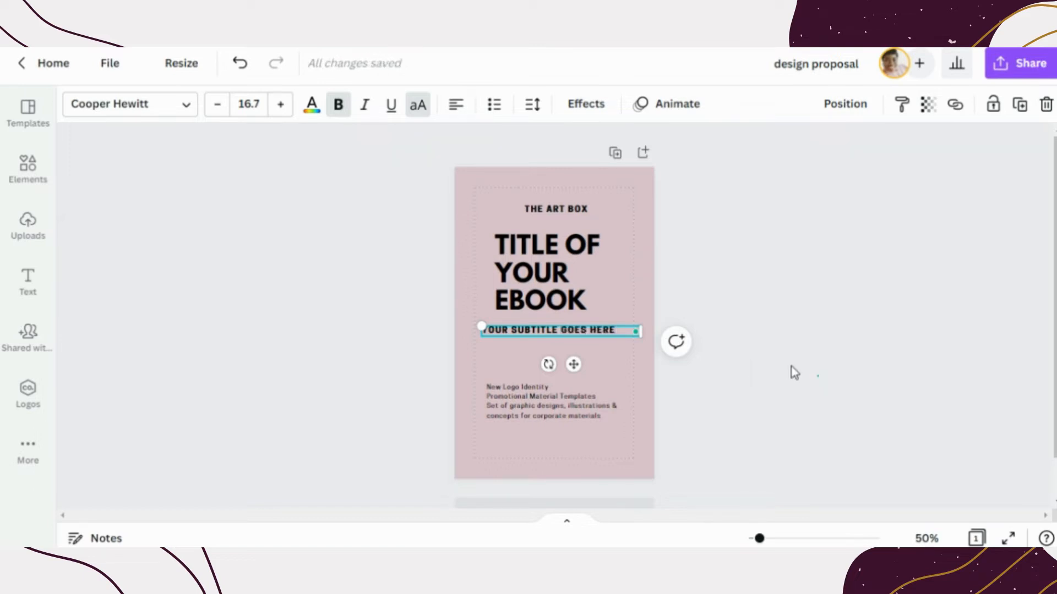
Replace the four-line description in the lower part of the cover with "CAREY DIGITAL"
left_click(523, 414)
left_click(523, 404)
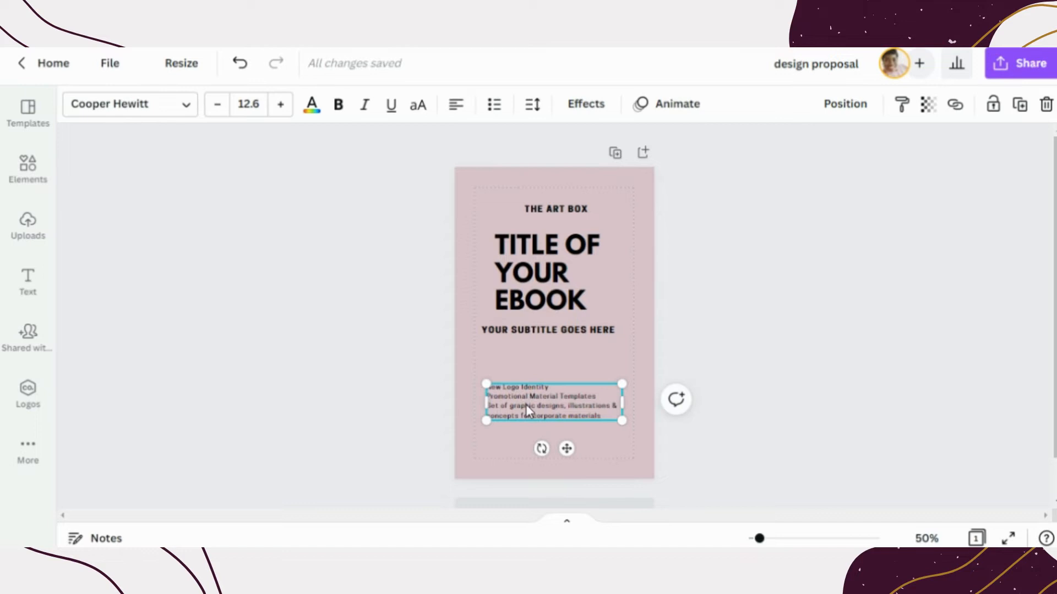
left_click(527, 404)
left_click(699, 344)
left_click(580, 403)
left_click(542, 399)
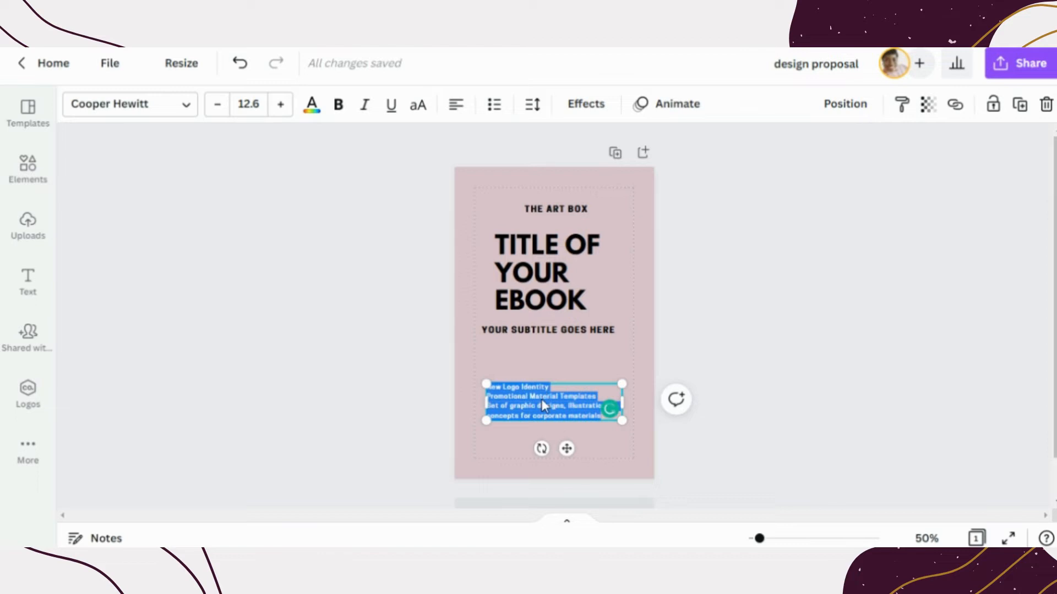
type("CAREY")
type(" DIGITAL")
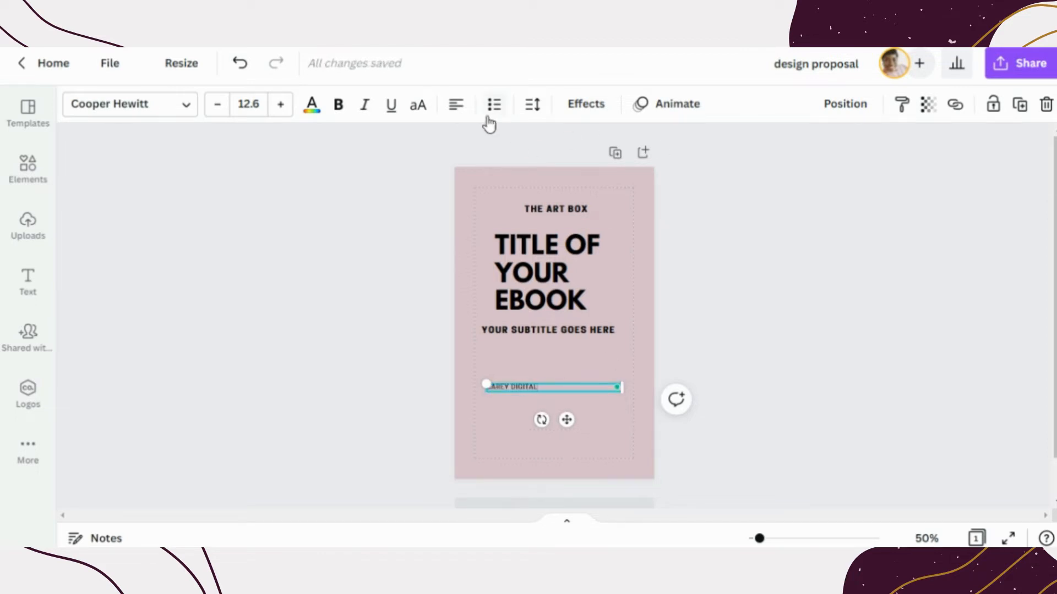
Centre-align the "CAREY DIGITAL" text and move it down to just above the cover's lower margin
left_click(457, 106)
left_click(566, 382)
left_click(561, 390)
left_click_drag(561, 389, 550, 441)
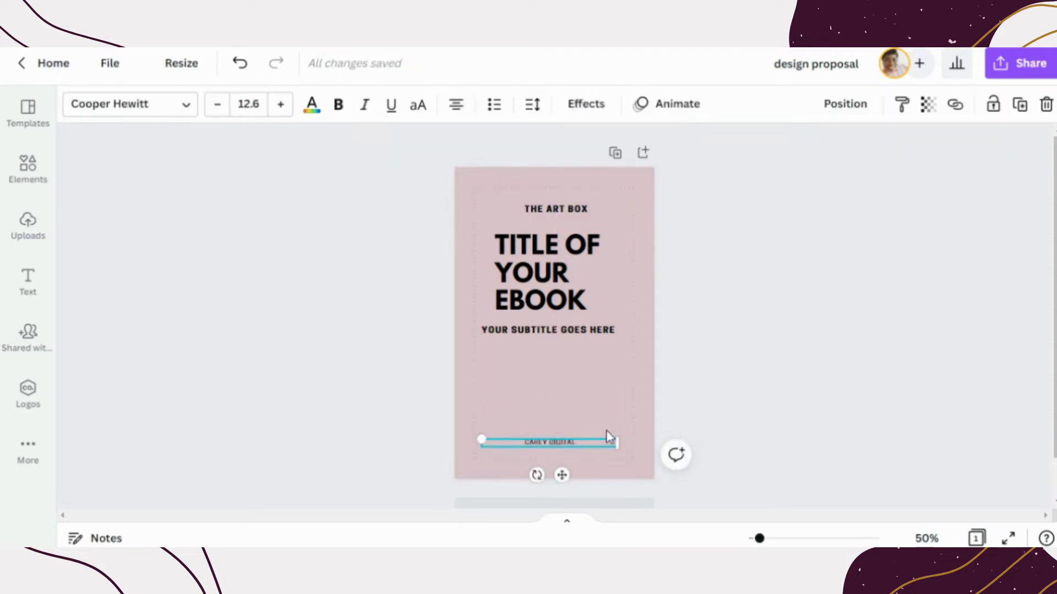
left_click(720, 387)
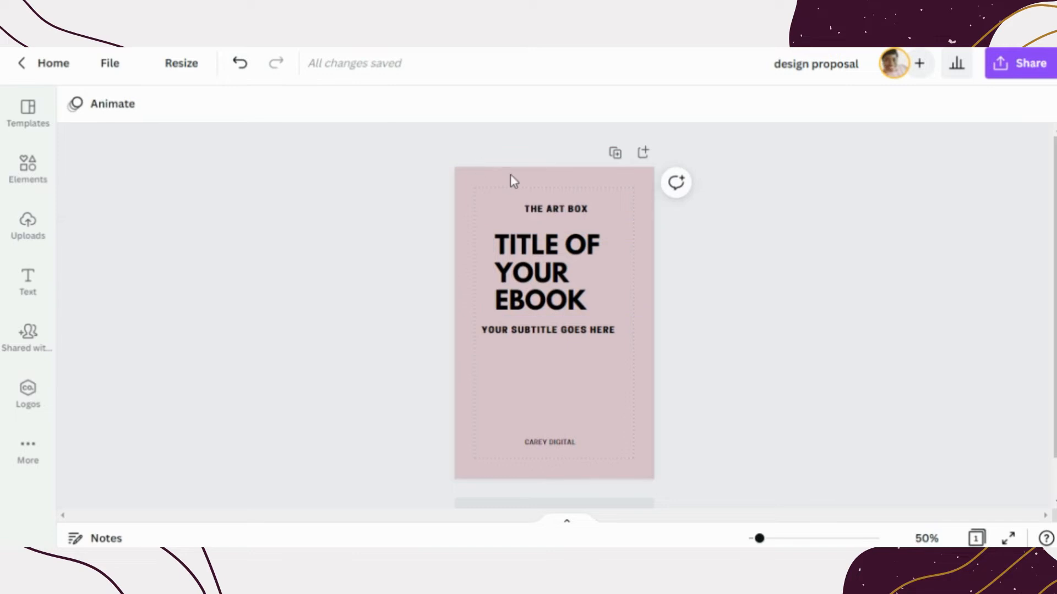
Delete the small "THE ART BOX" line above the title
left_click(551, 211)
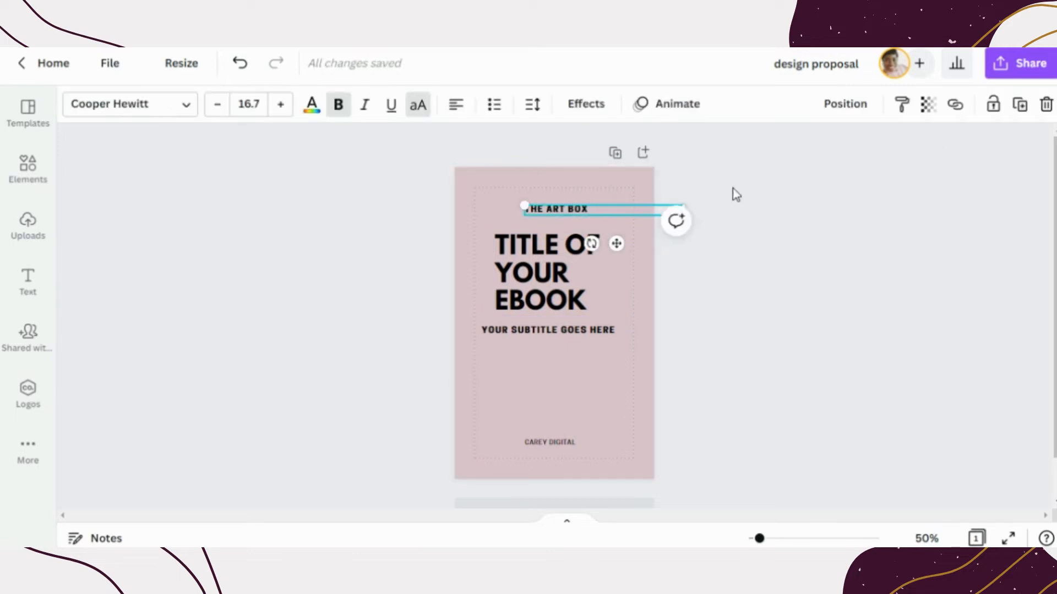
left_click(1045, 103)
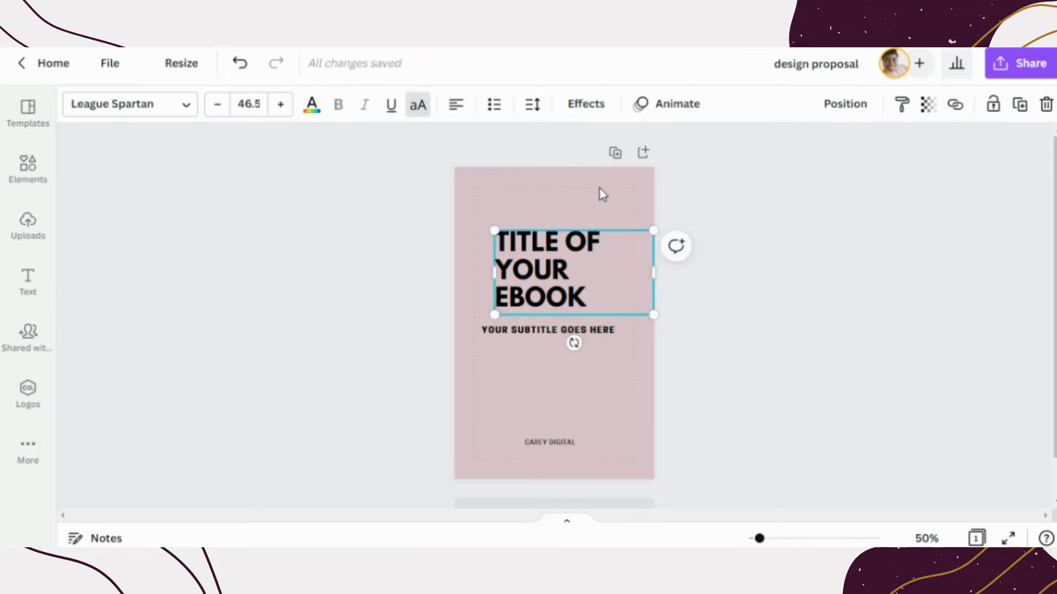
left_click(482, 190)
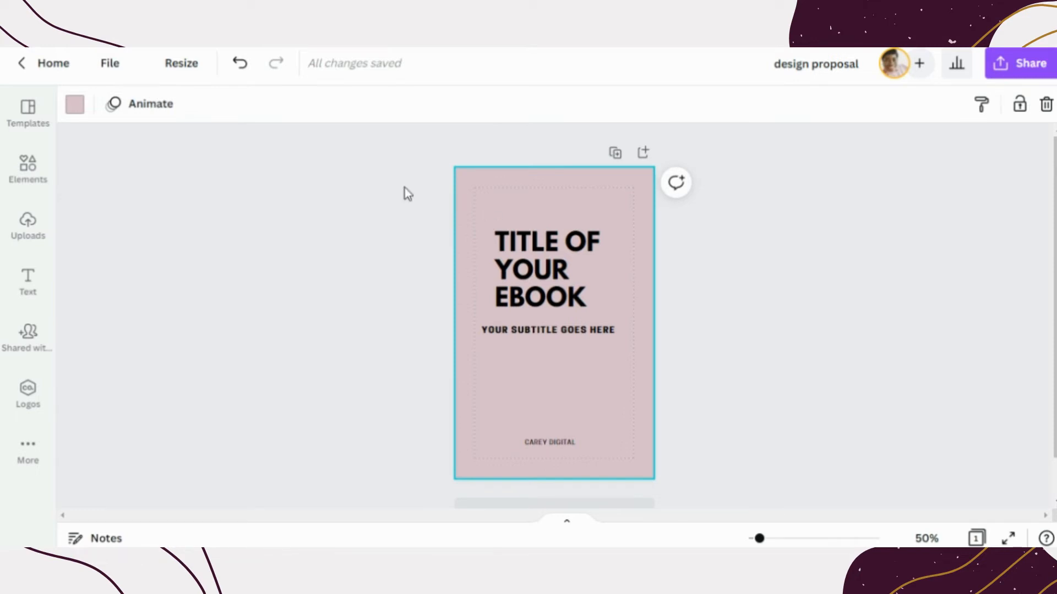
Hide the page margins and show them again
left_click(111, 62)
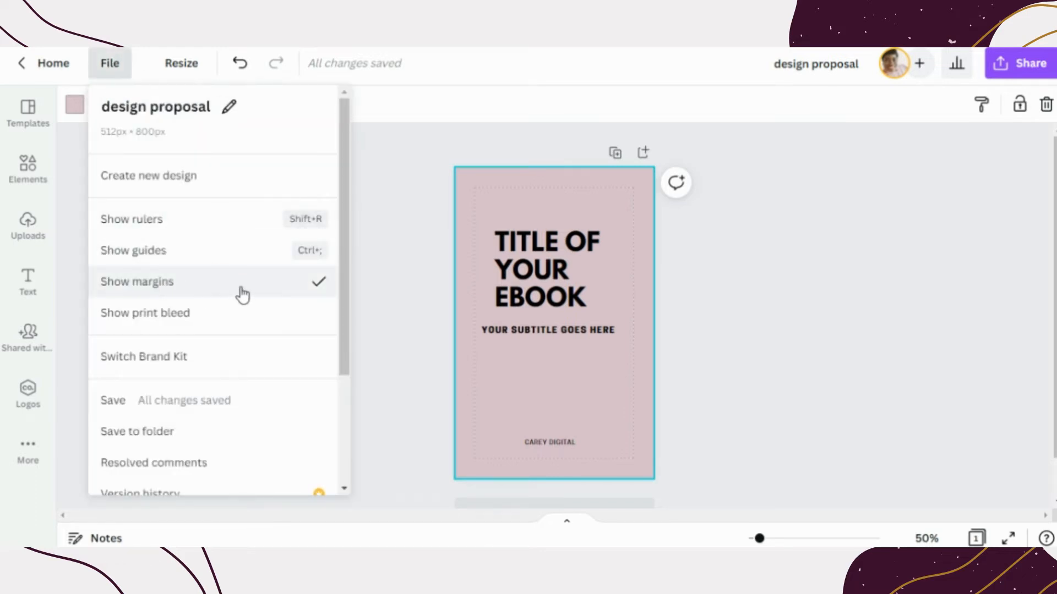
left_click(263, 287)
left_click(110, 63)
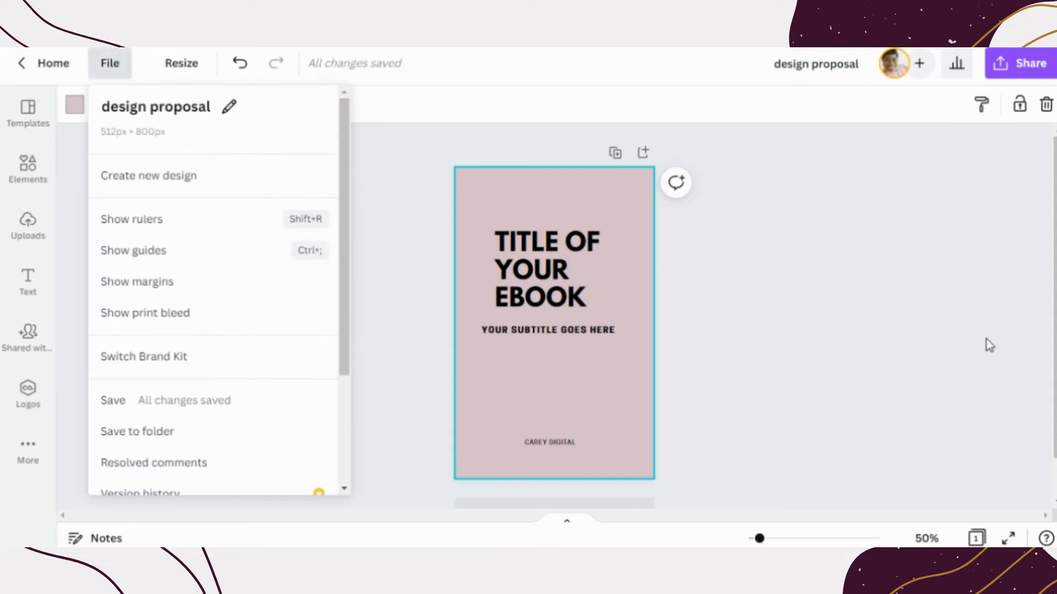
left_click(191, 283)
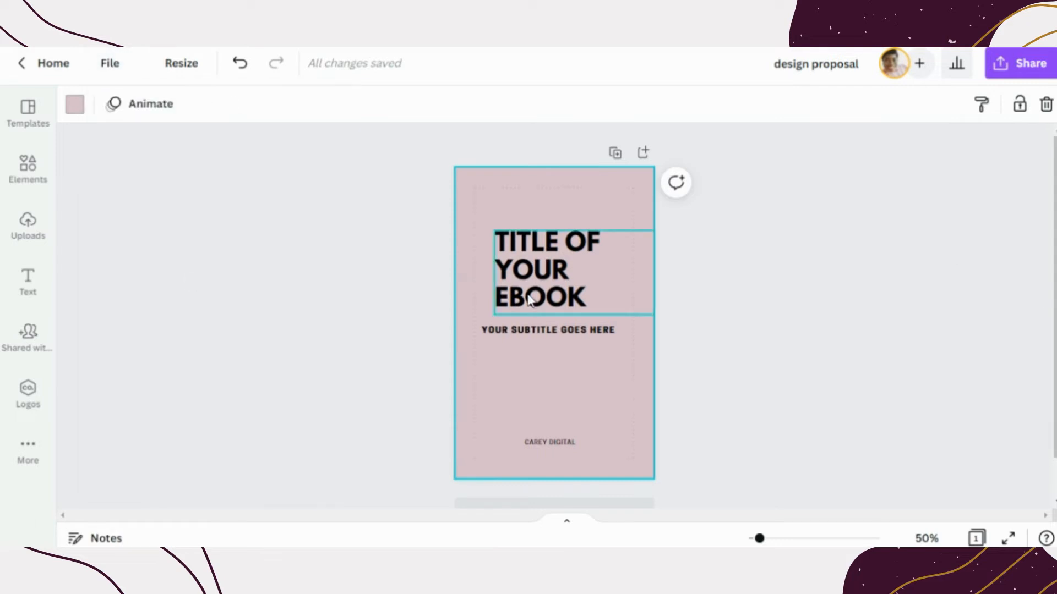
Show the rulers around the page and hide them again
left_click(109, 63)
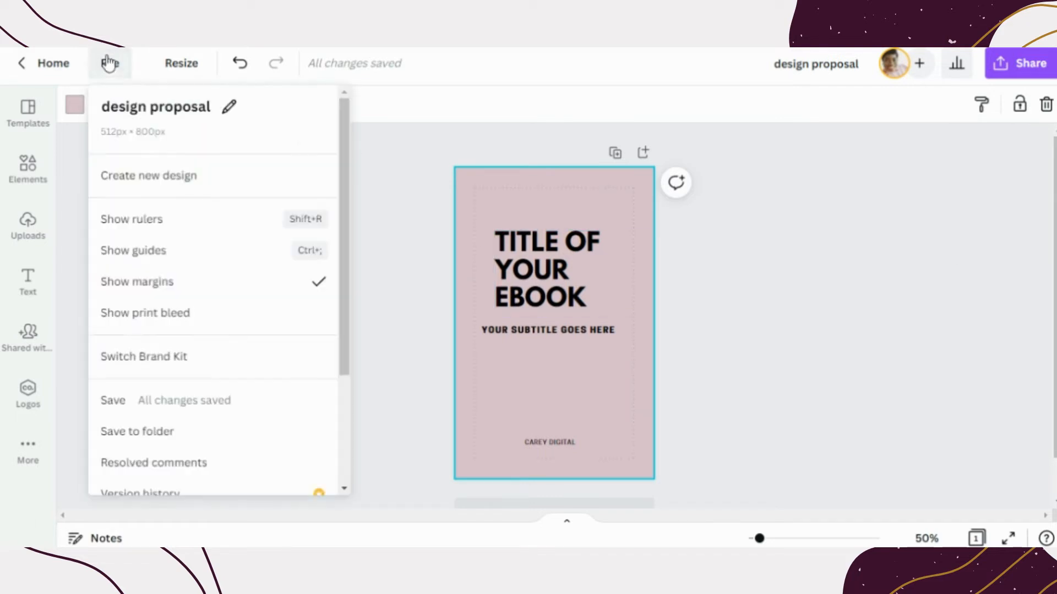
left_click(153, 220)
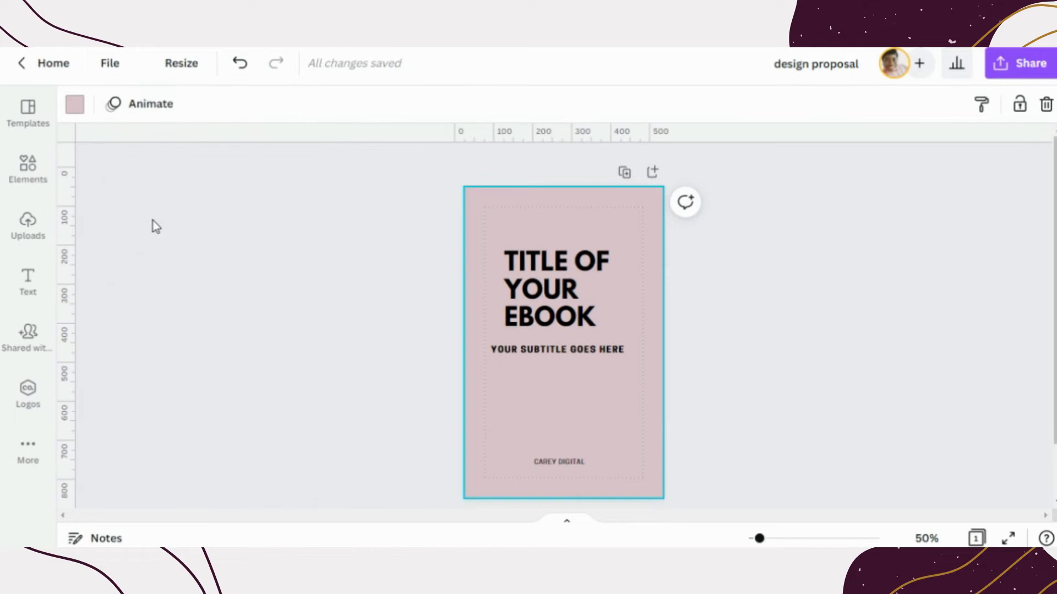
left_click(110, 67)
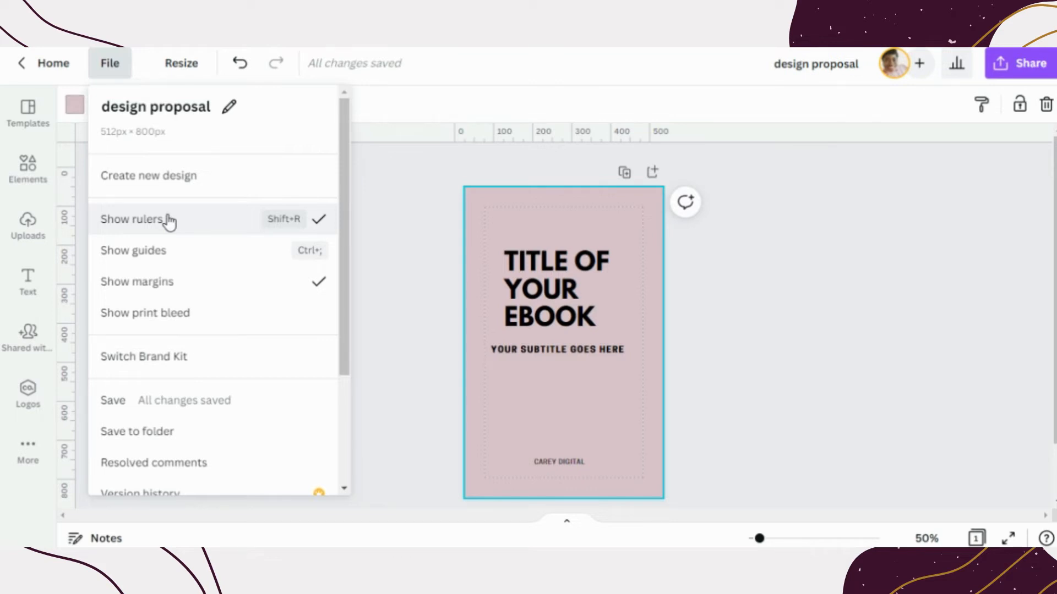
left_click(207, 221)
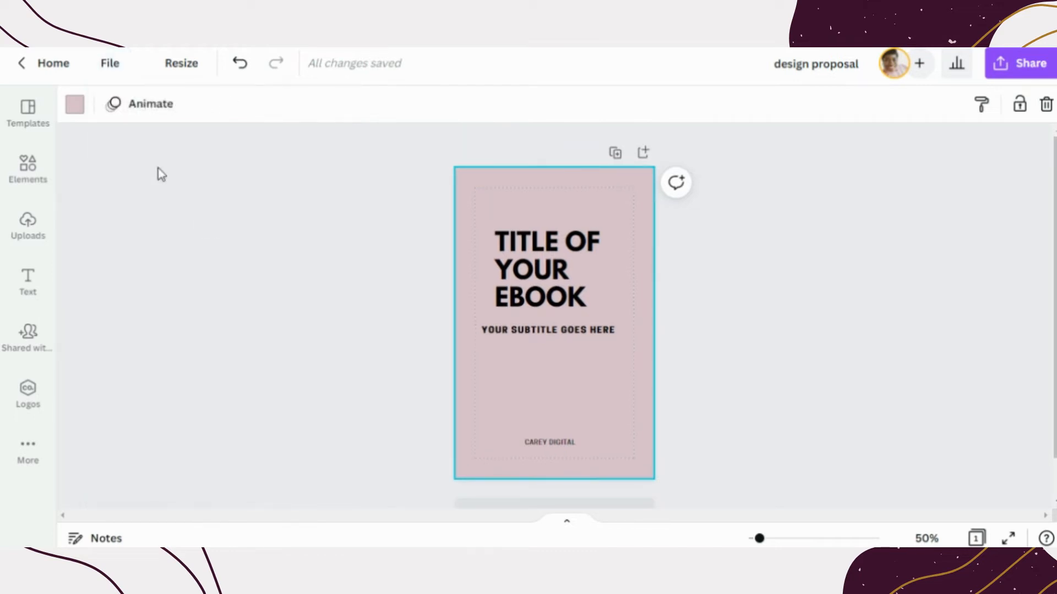
Resize the title's text box to span the cover's left and right margins and centre-align its text
left_click(106, 69)
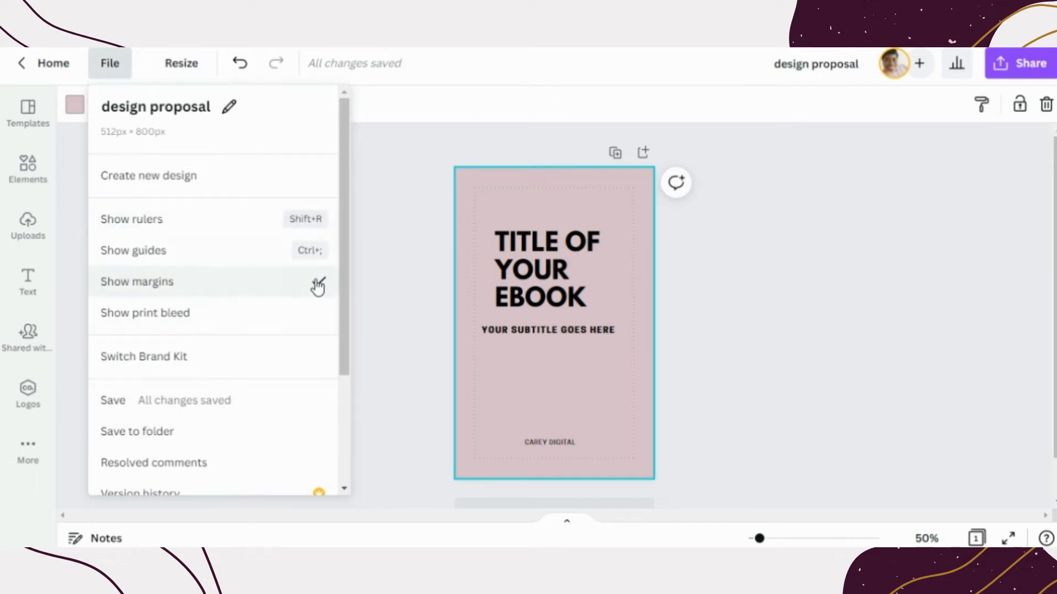
left_click(564, 350)
left_click(561, 308)
left_click_drag(654, 273, 636, 271)
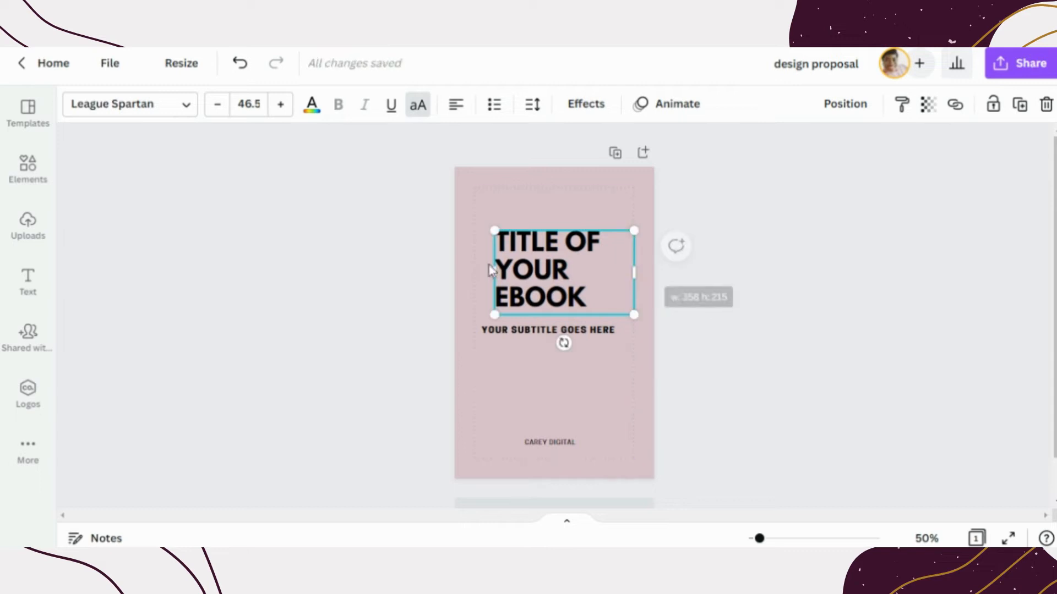
left_click_drag(490, 271, 475, 275)
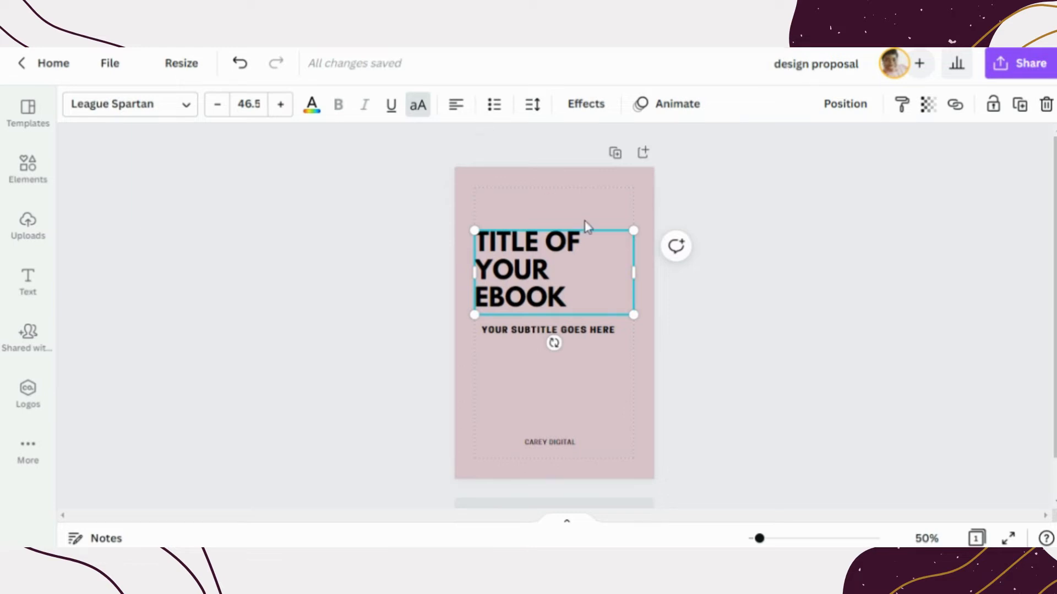
left_click(463, 112)
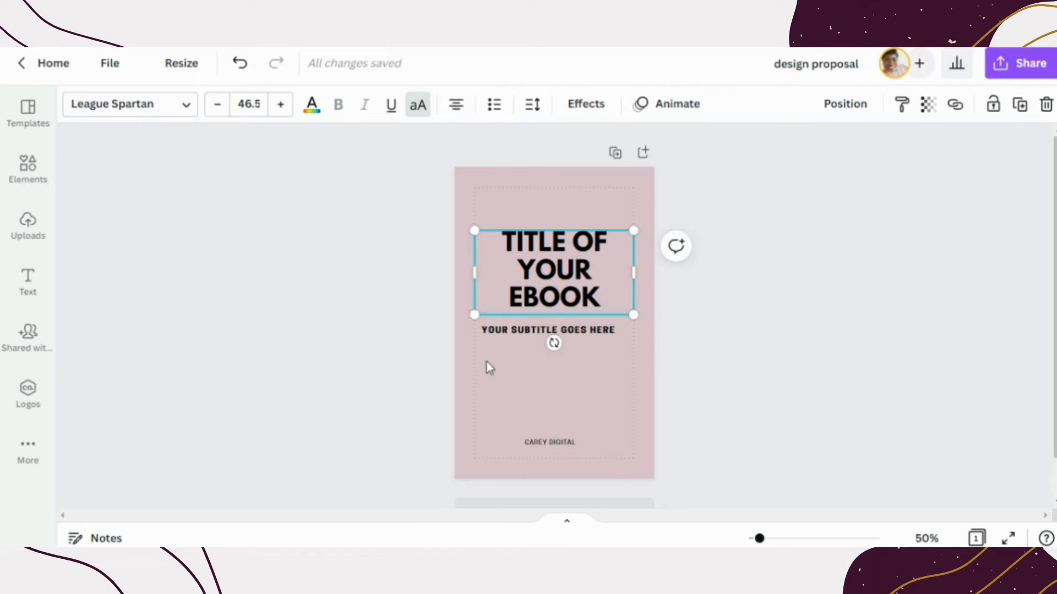
Look through the font and text colour choices for the title
left_click(158, 112)
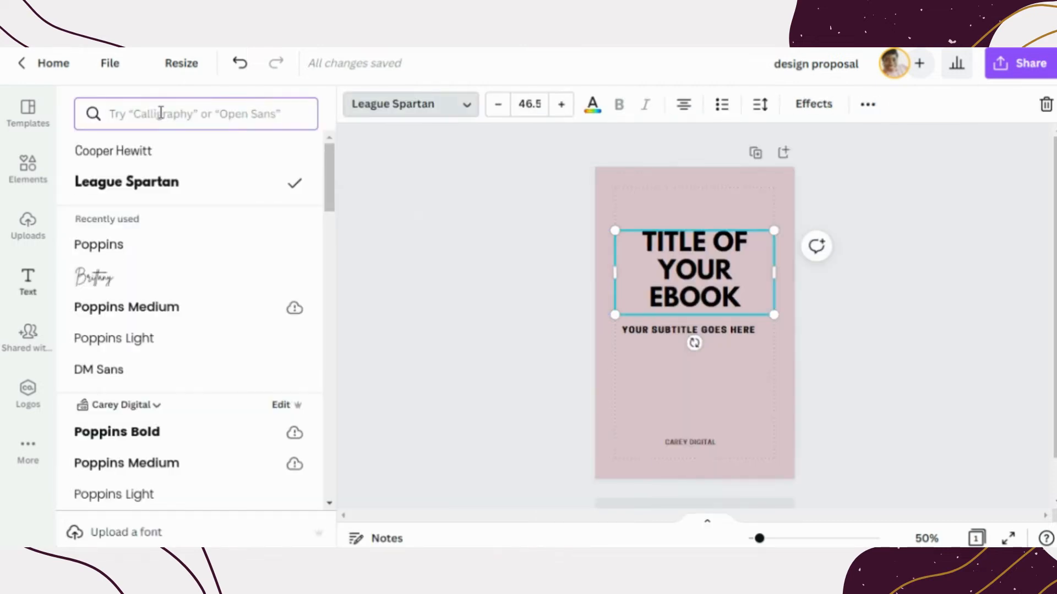
left_click(348, 136)
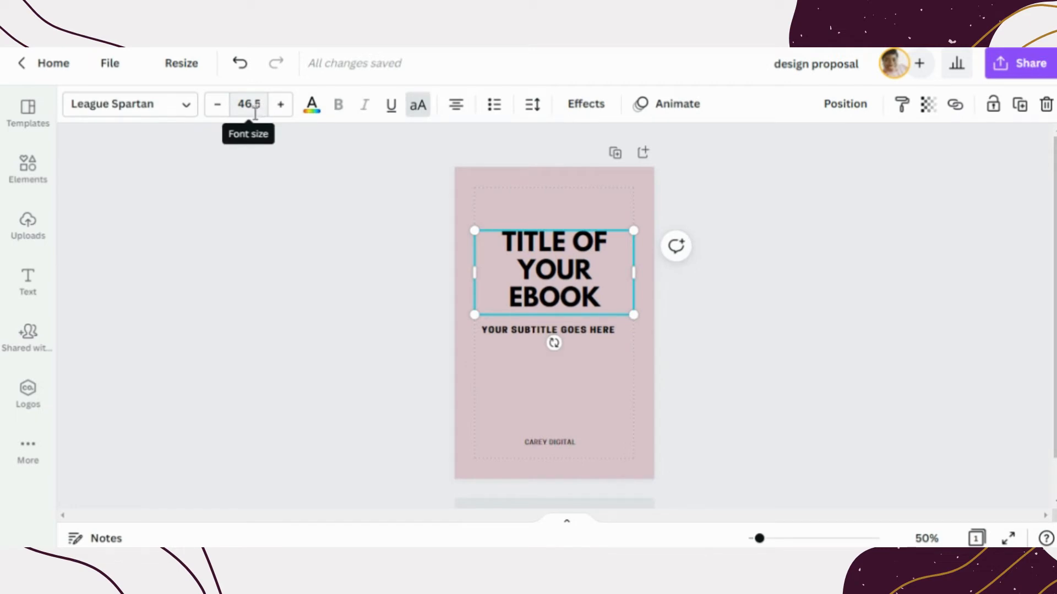
left_click(311, 105)
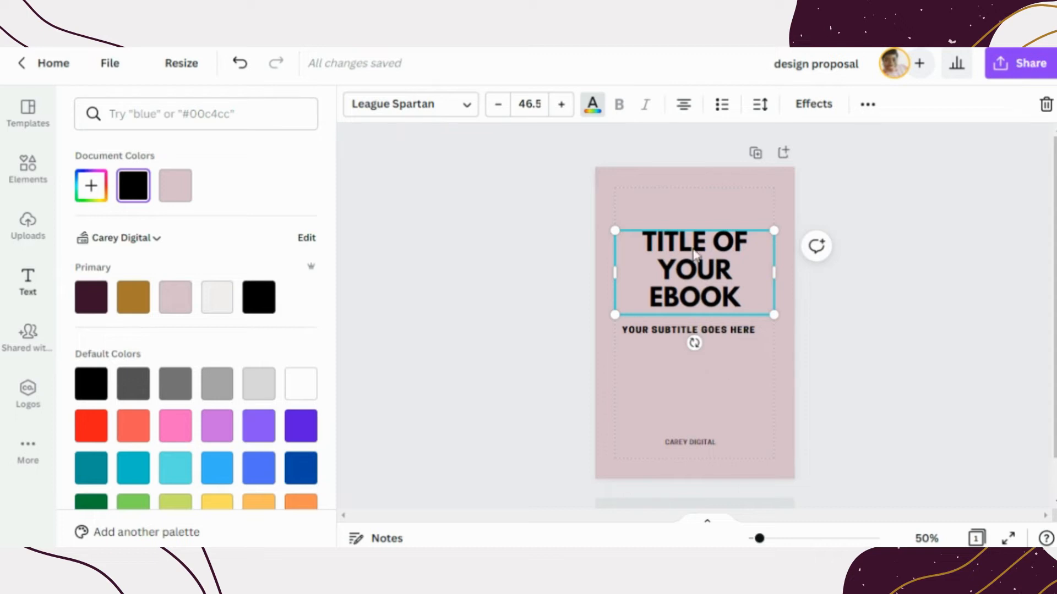
Cycle the title's alignment through right and left and back to centre
left_click(683, 105)
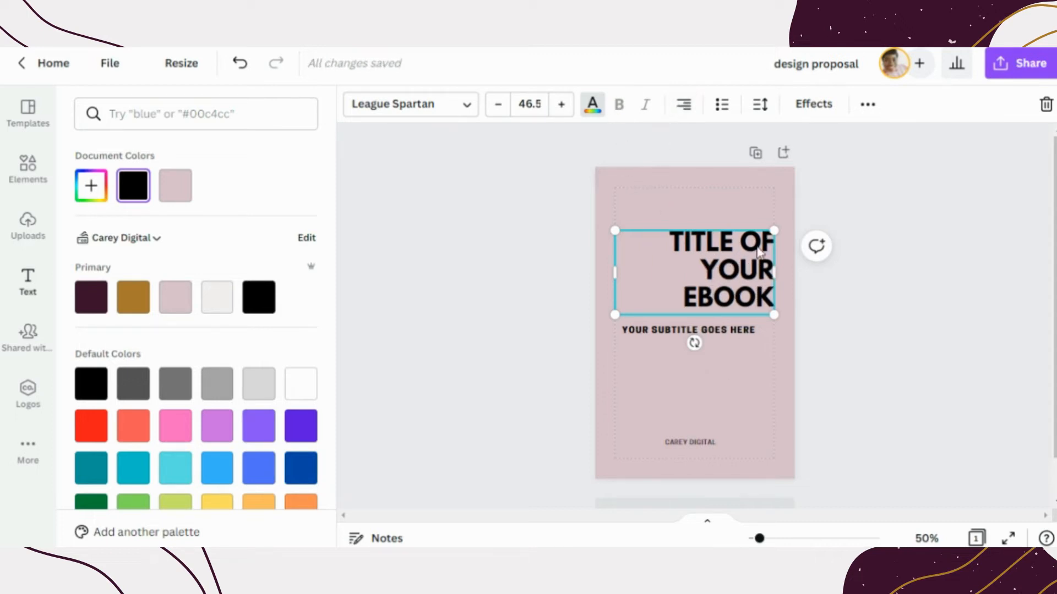
left_click(684, 107)
left_click(684, 110)
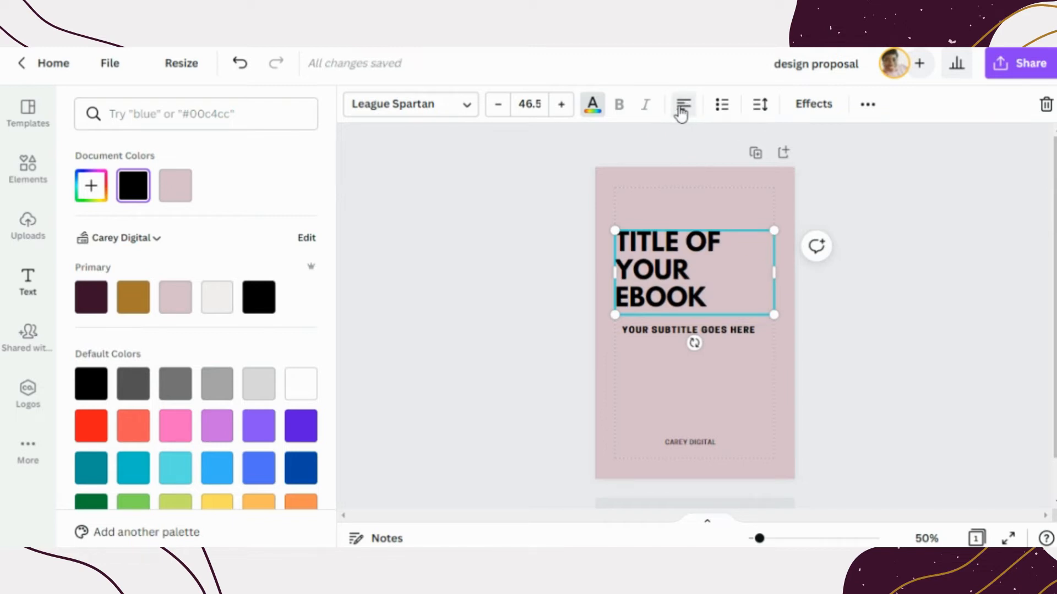
left_click(685, 109)
left_click(374, 286)
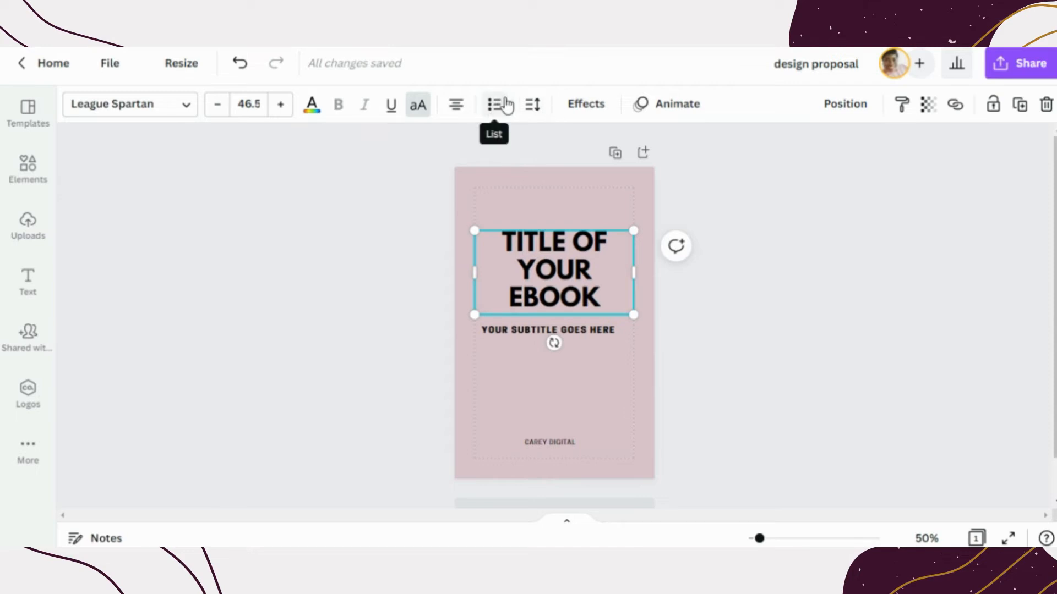
Look at the spacing and text effect options for the title
left_click(532, 104)
left_click(586, 104)
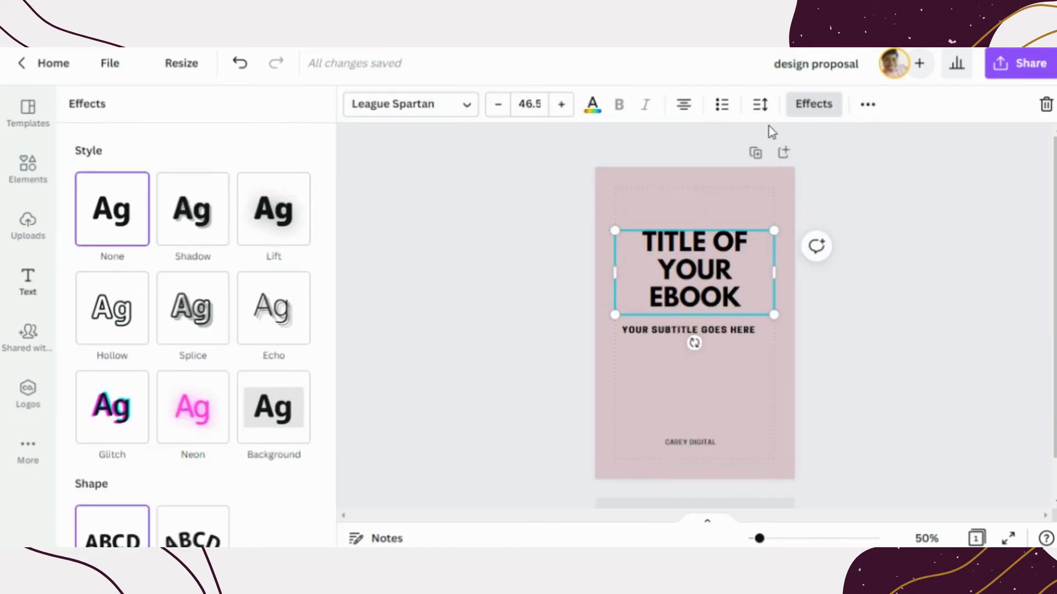
left_click(803, 109)
left_click(591, 197)
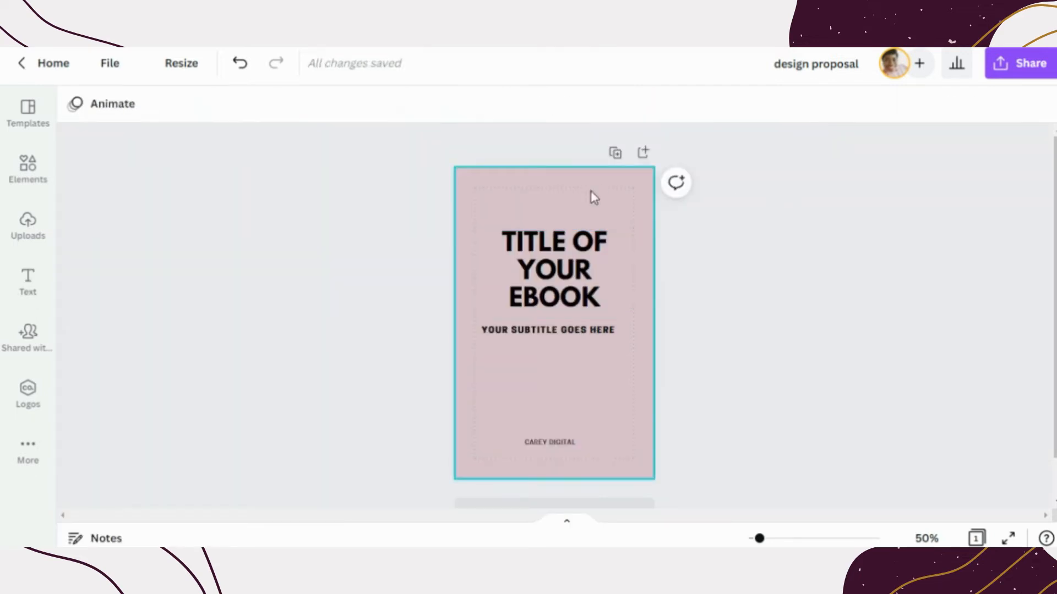
left_click(606, 292)
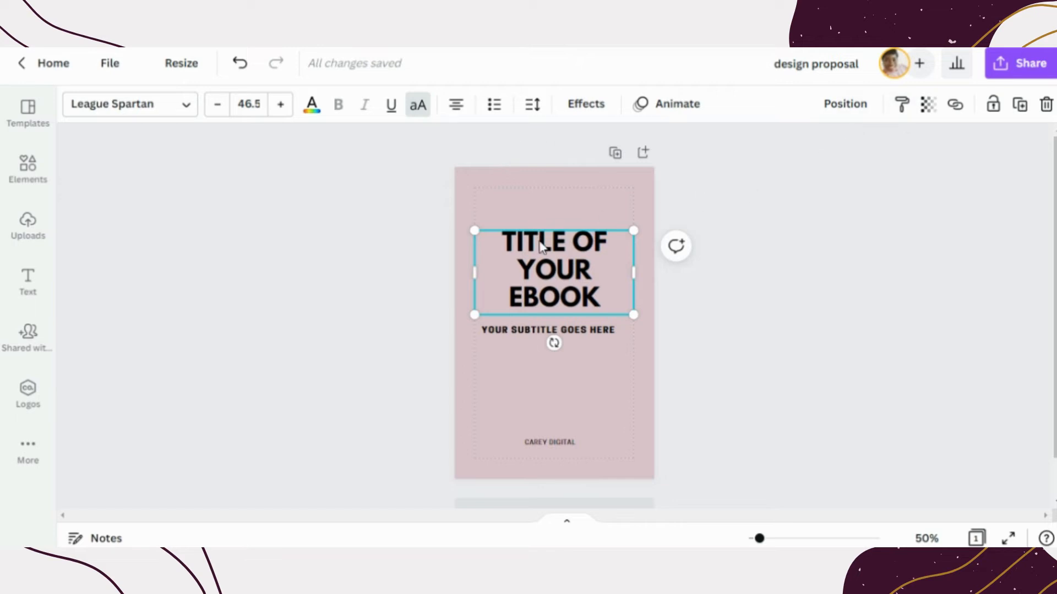
left_click(583, 329)
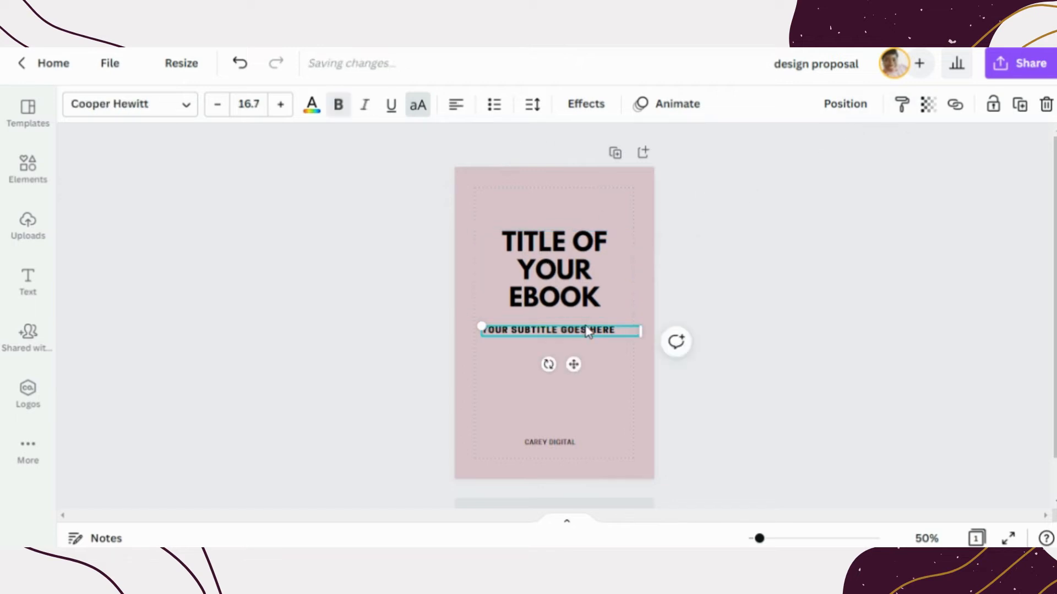
left_click(553, 439)
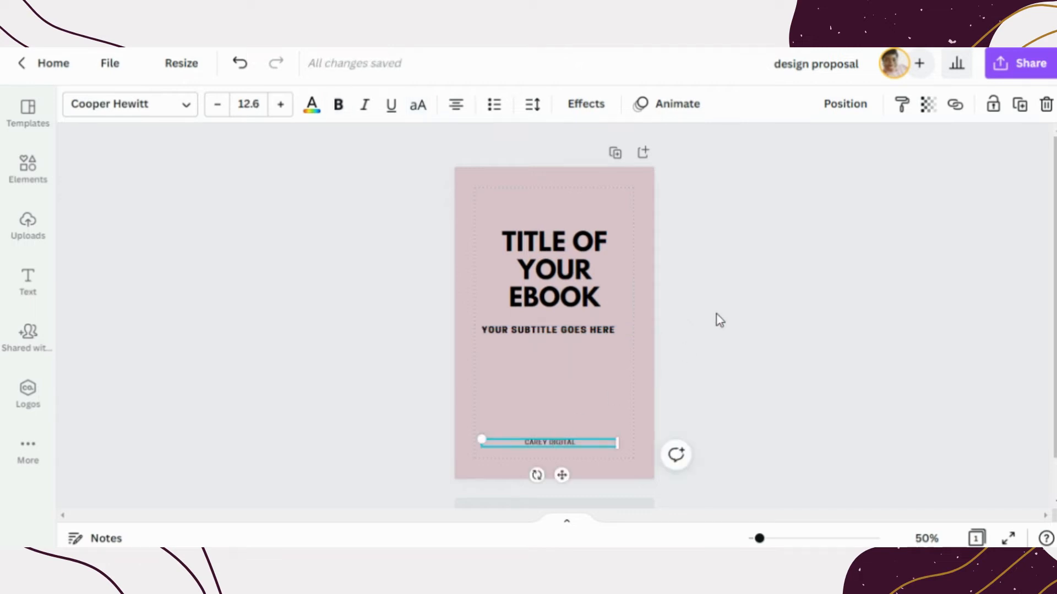
Delete the words "TITLE OF" from the title
left_click(582, 266)
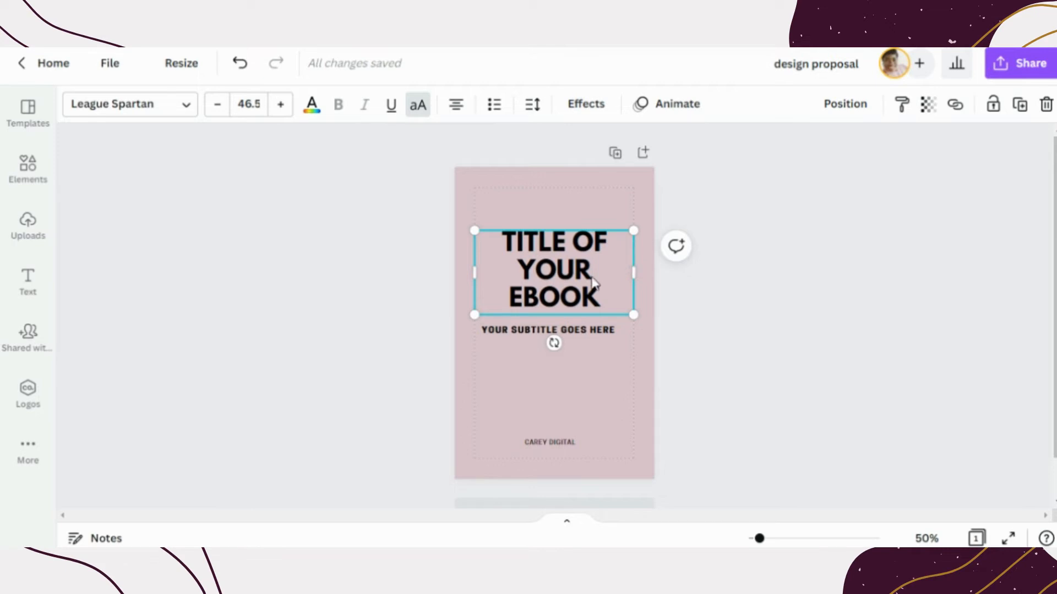
left_click(562, 266)
left_click_drag(605, 243, 496, 242)
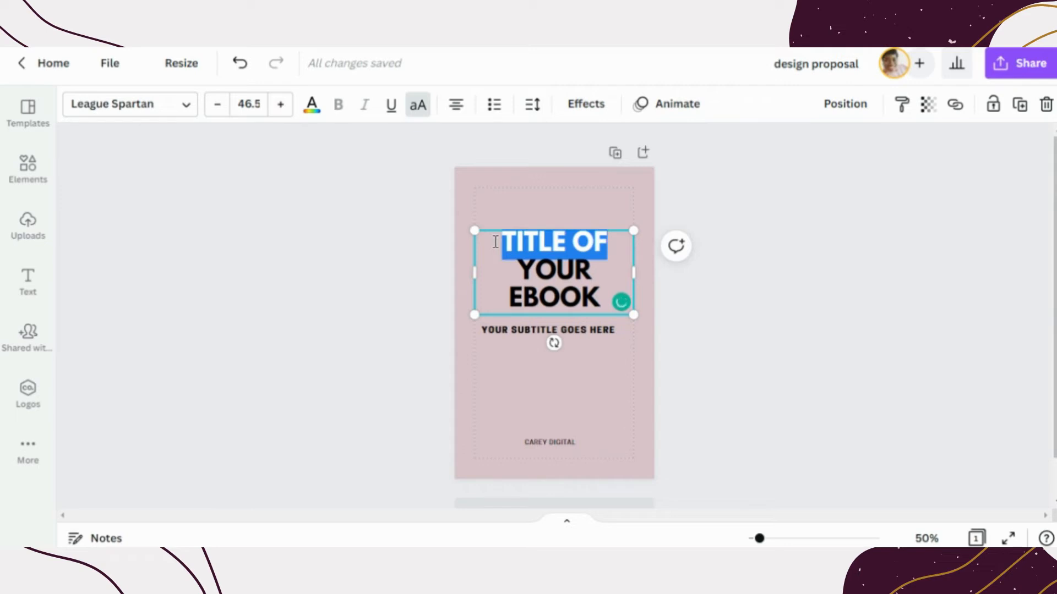
key("BackSpace")
Scale and move "YOUR EBOOK" so it sits on one line between the side margins above the subtitle, at font size 39.2
left_click_drag(475, 259, 445, 245)
left_click_drag(574, 243, 600, 287)
left_click_drag(667, 311, 640, 298)
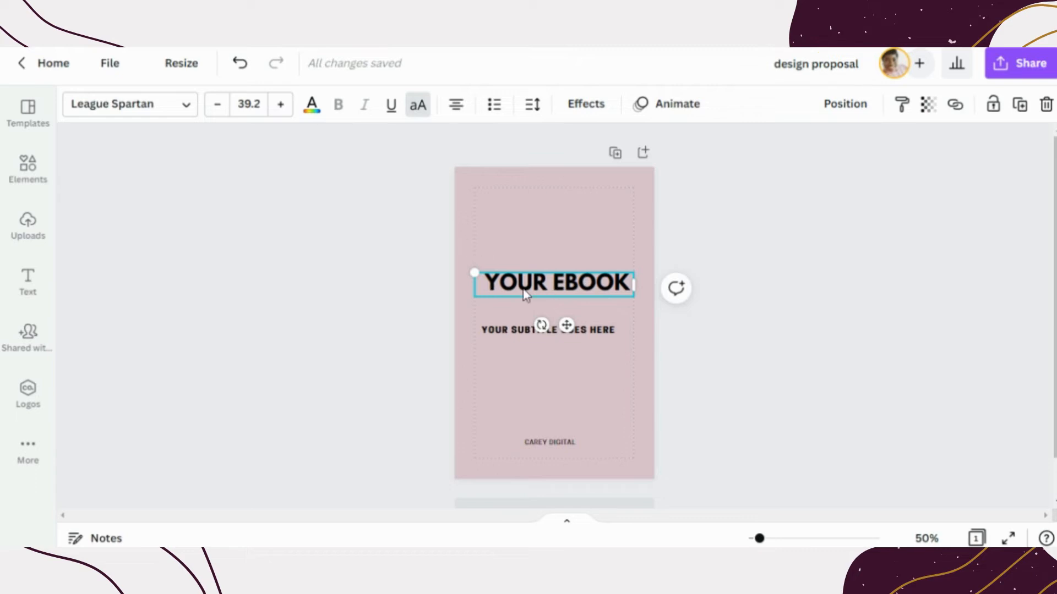
Duplicate the "YOUR EBOOK" line, place the copy just above it and change its text to "YOUR TITLE"
left_click(1020, 104)
left_click_drag(603, 296, 592, 255)
left_click(593, 256)
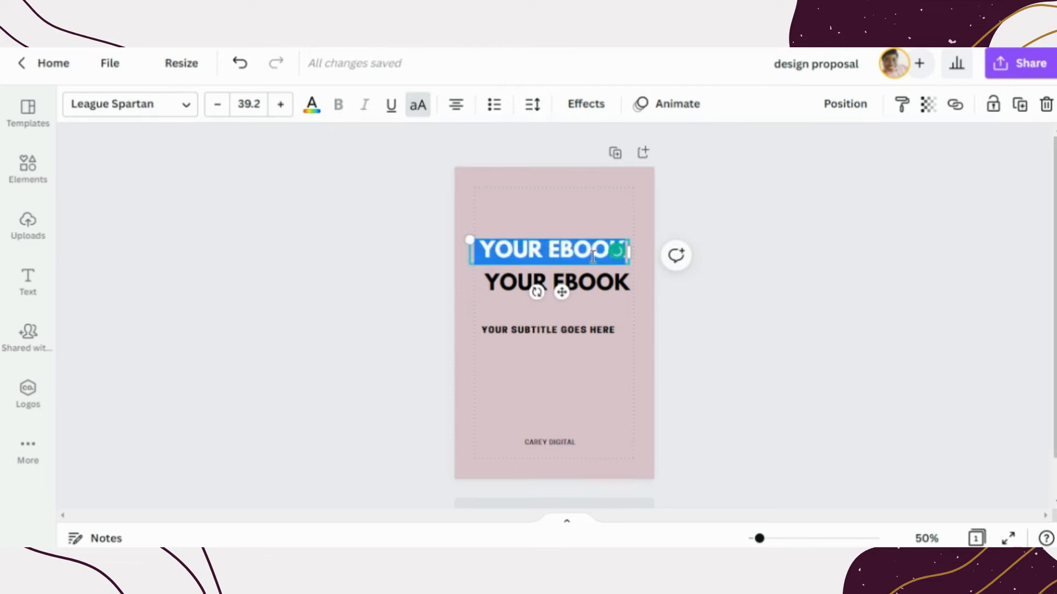
type("YOUT")
key("BackSpace")
type("R ")
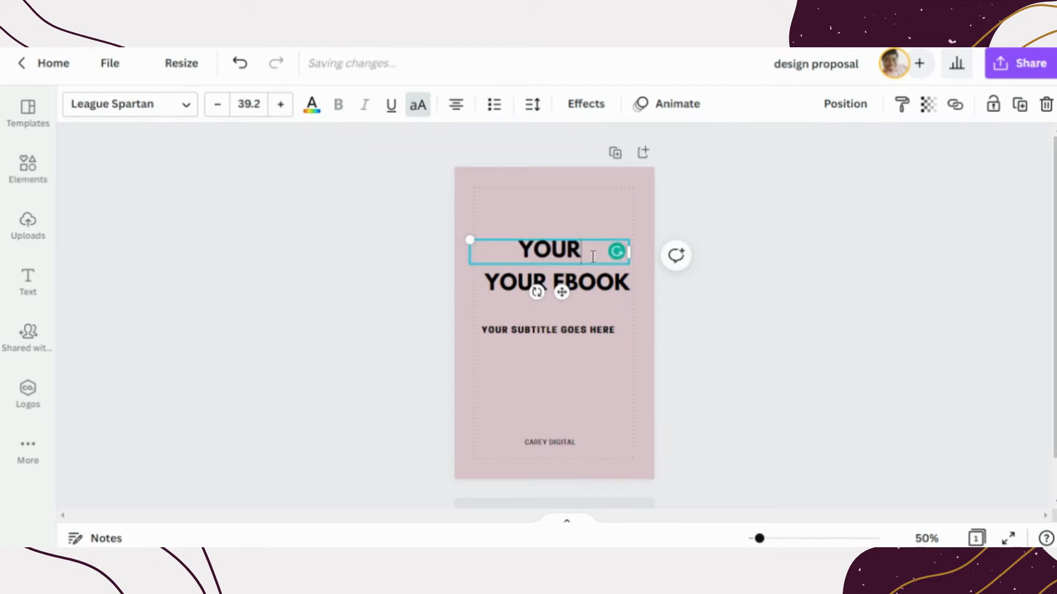
type("TITLE")
Turn off uppercase for the "YOUR TITLE" line and set its font to Brittany
key("ctrl+a")
left_click(407, 110)
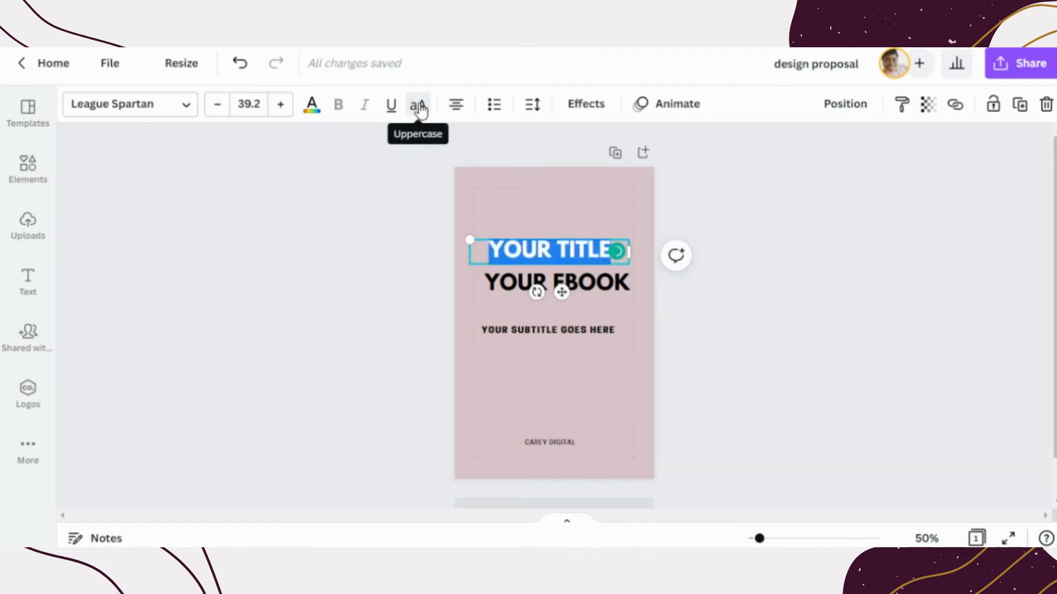
left_click(419, 105)
left_click(419, 108)
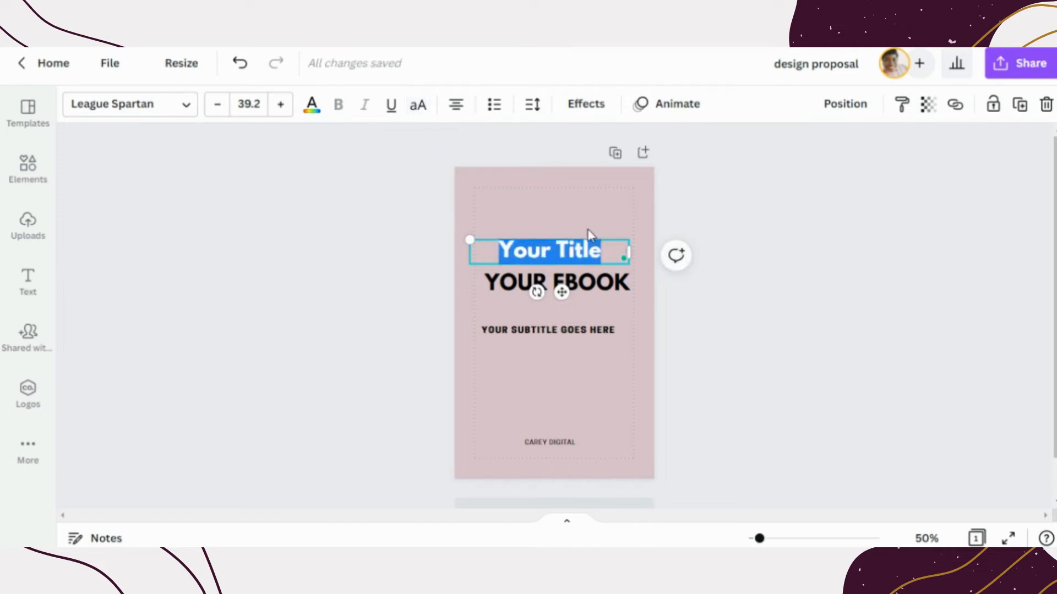
left_click(189, 107)
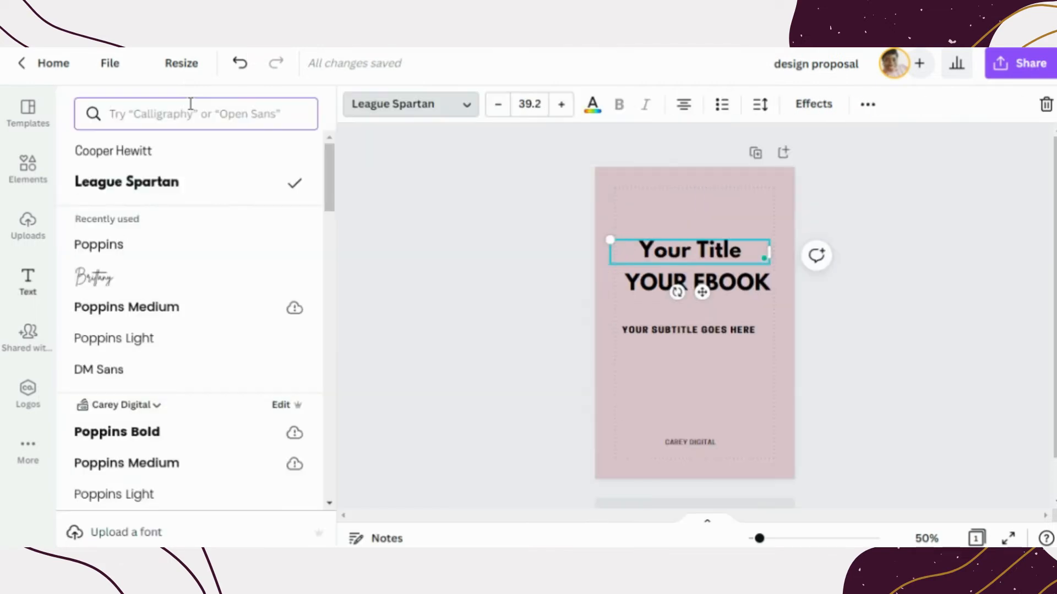
left_click(167, 290)
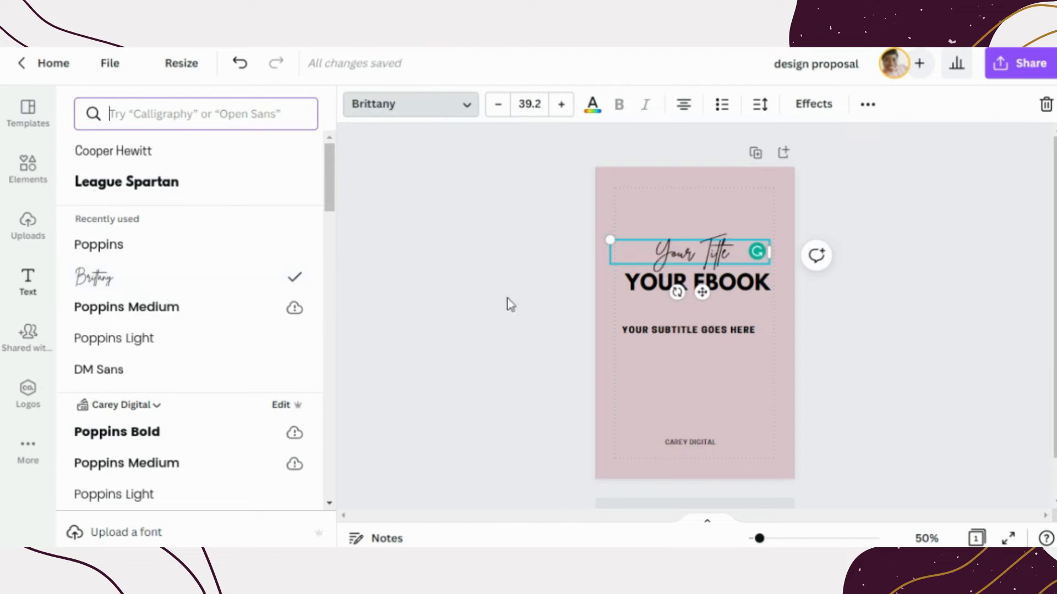
left_click(383, 284)
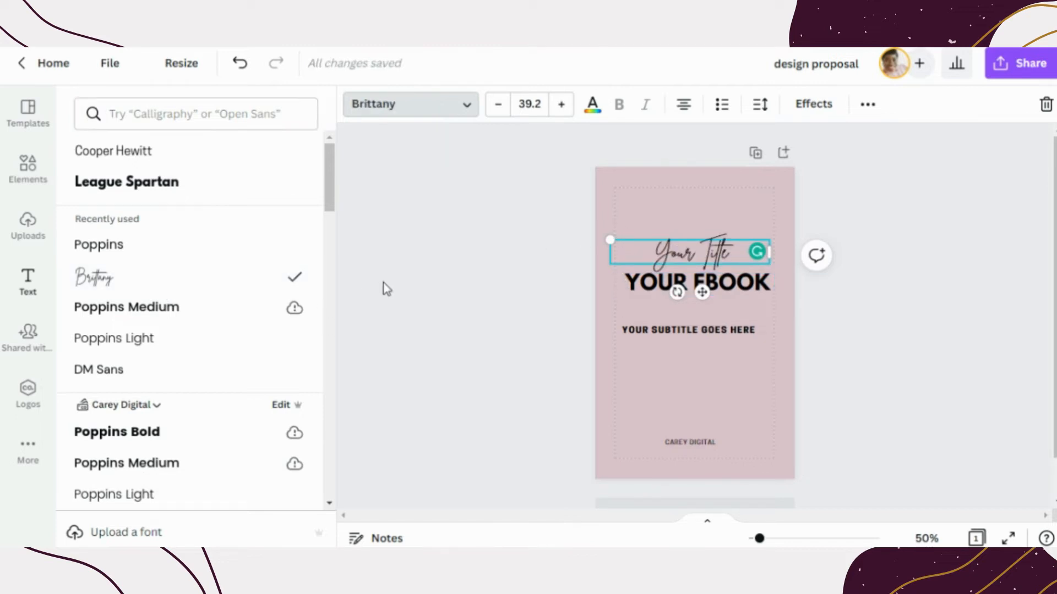
Enlarge "Your Title" to font size 76, position it just above "YOUR EBOOK" and narrow its text box to fit within the cover
left_click_drag(470, 240, 403, 221)
left_click_drag(552, 247, 685, 208)
left_click(737, 211)
mouse_move(608, 236)
left_mouse_down()
mouse_move(625, 233)
mouse_move(626, 246)
left_mouse_up()
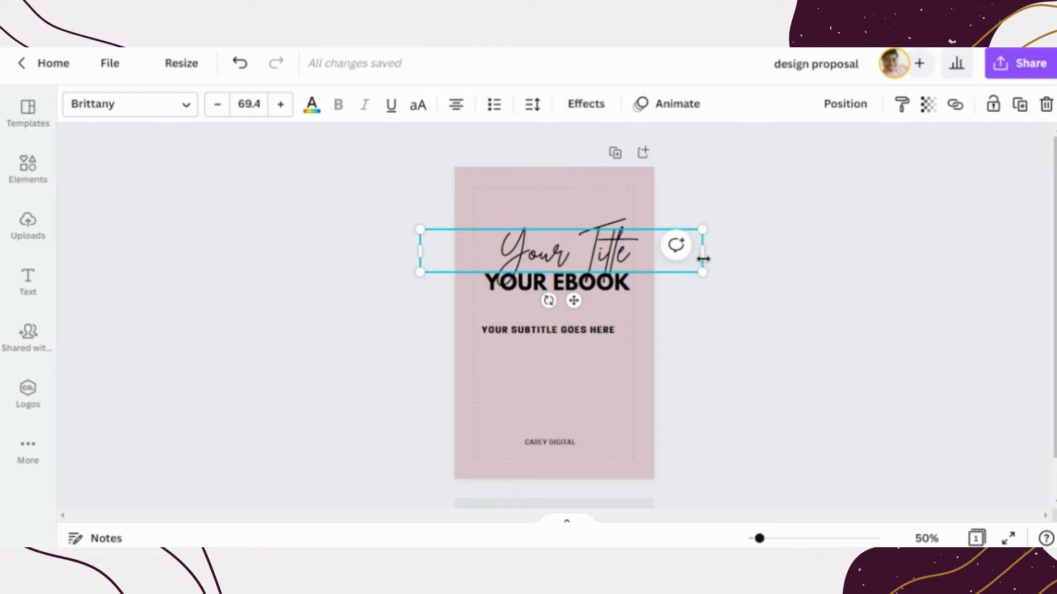
left_click_drag(418, 253, 475, 242)
left_click_drag(707, 244, 636, 230)
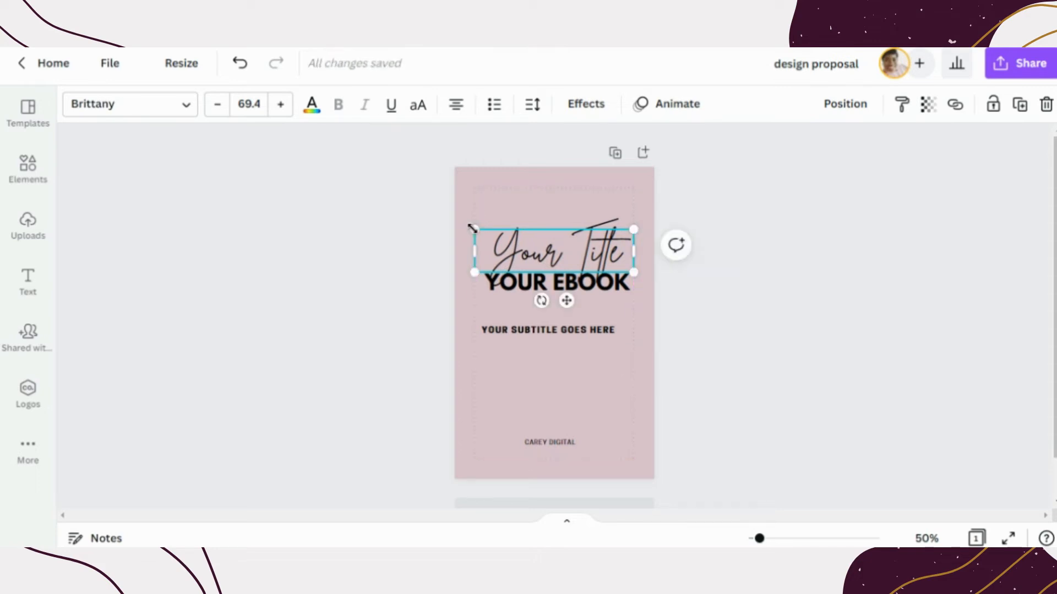
left_click_drag(472, 228, 458, 225)
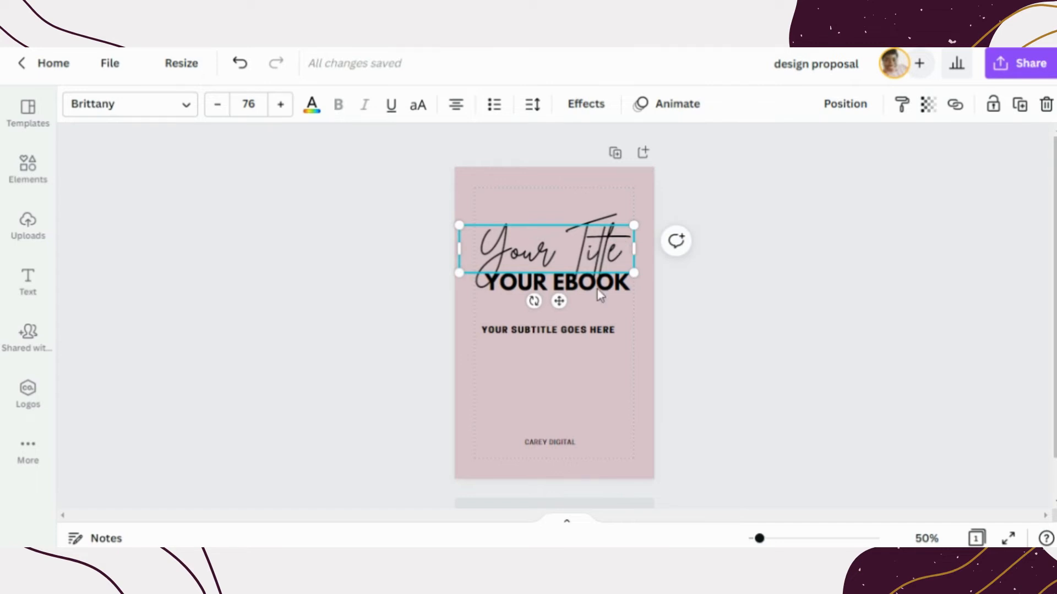
Scale the "YOUR EBOOK" line to font size 37.3, with its left edge inset from the cover's left margin
left_click(744, 299)
left_click(619, 291)
left_click(751, 267)
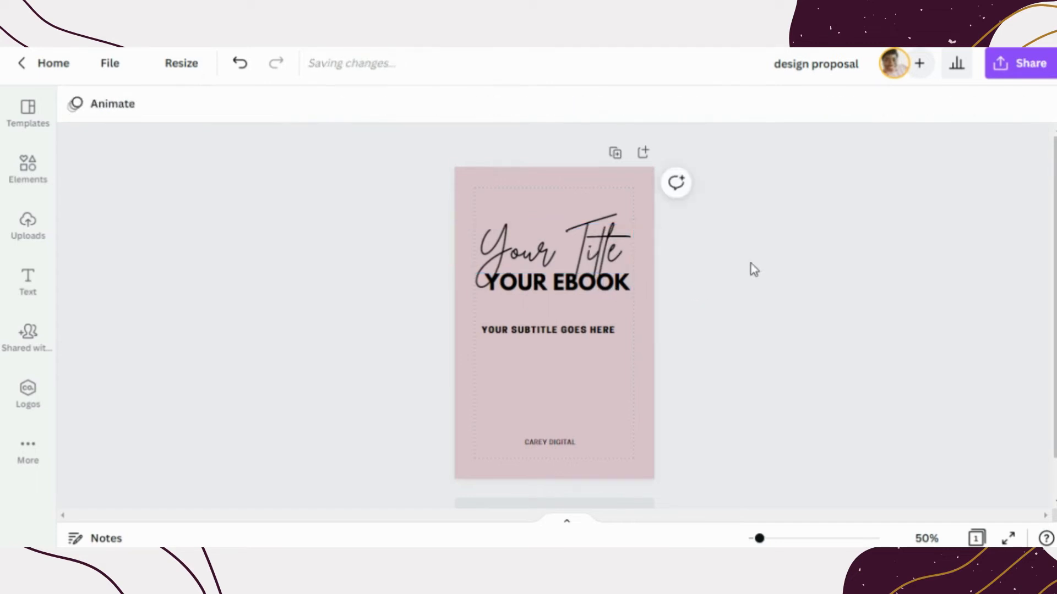
left_click(619, 289)
left_click_drag(474, 273, 489, 275)
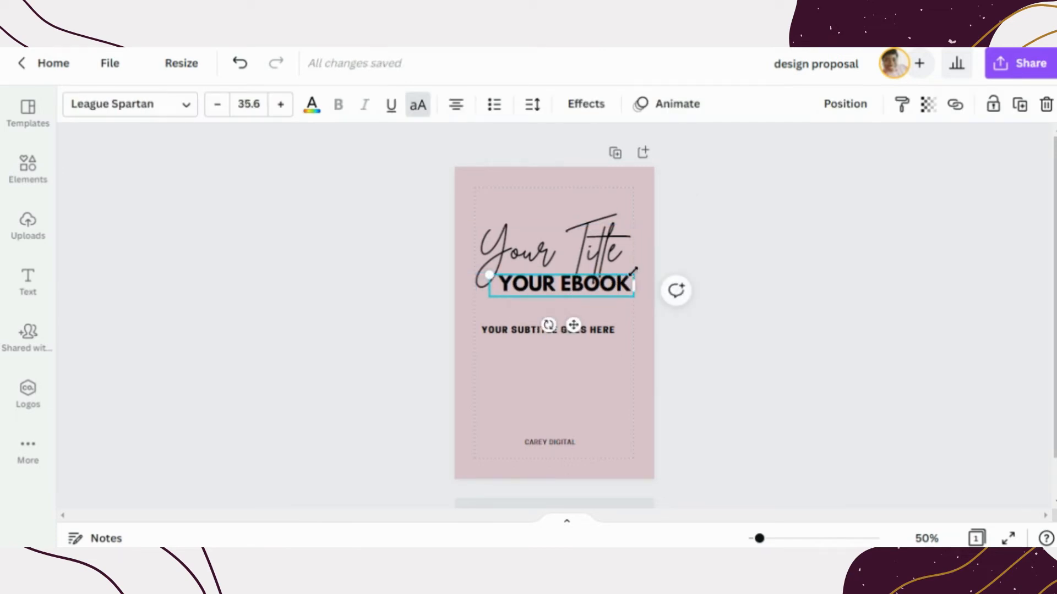
left_click_drag(633, 270, 640, 274)
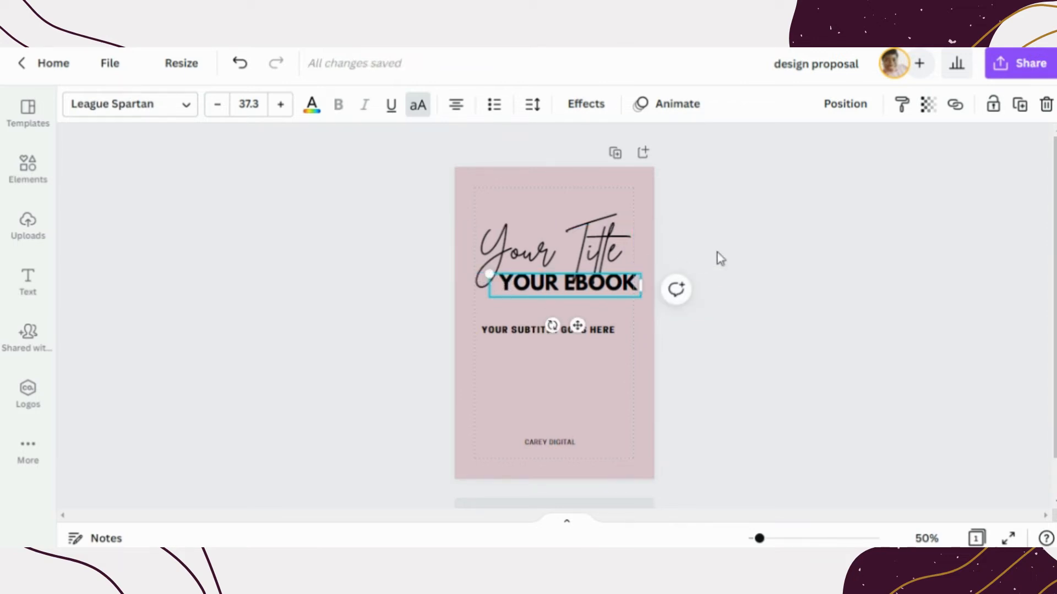
Nudge the "YOUR EBOOK" line slightly upward so it sits closer beneath "Your Title"
left_click(769, 270)
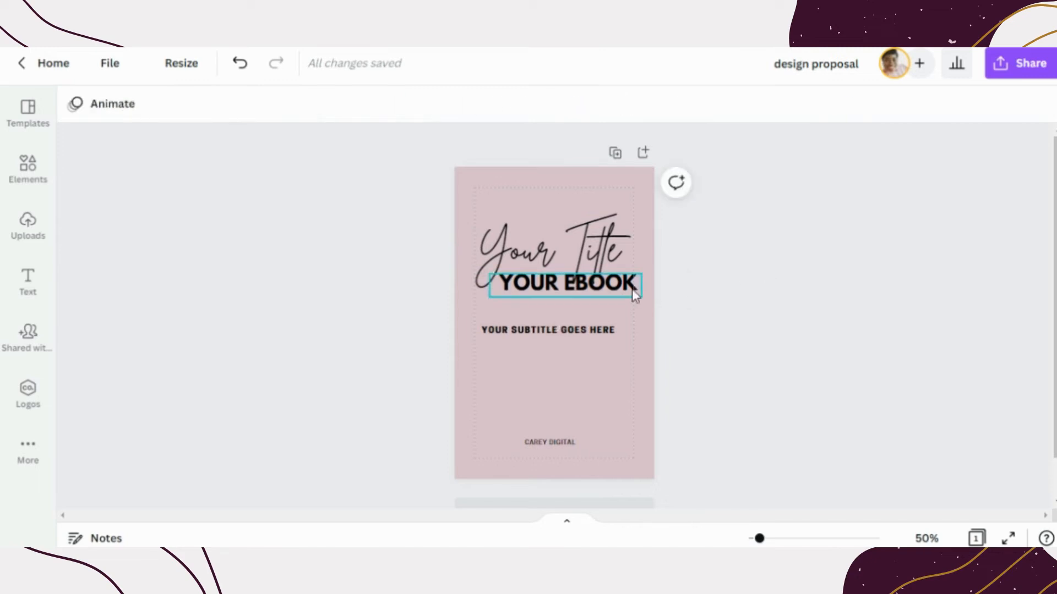
left_click(616, 292)
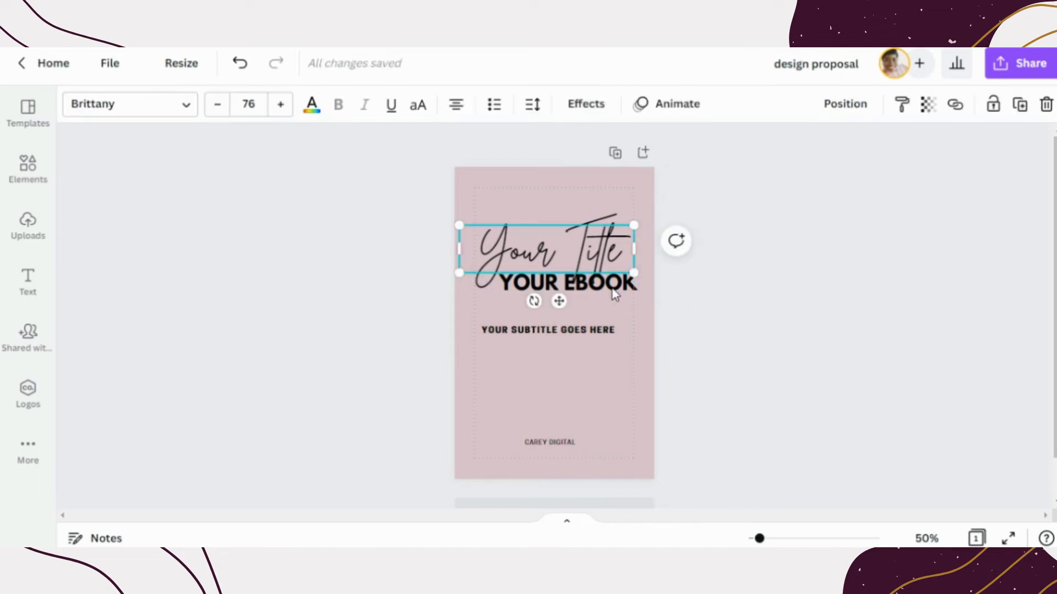
left_click(749, 257)
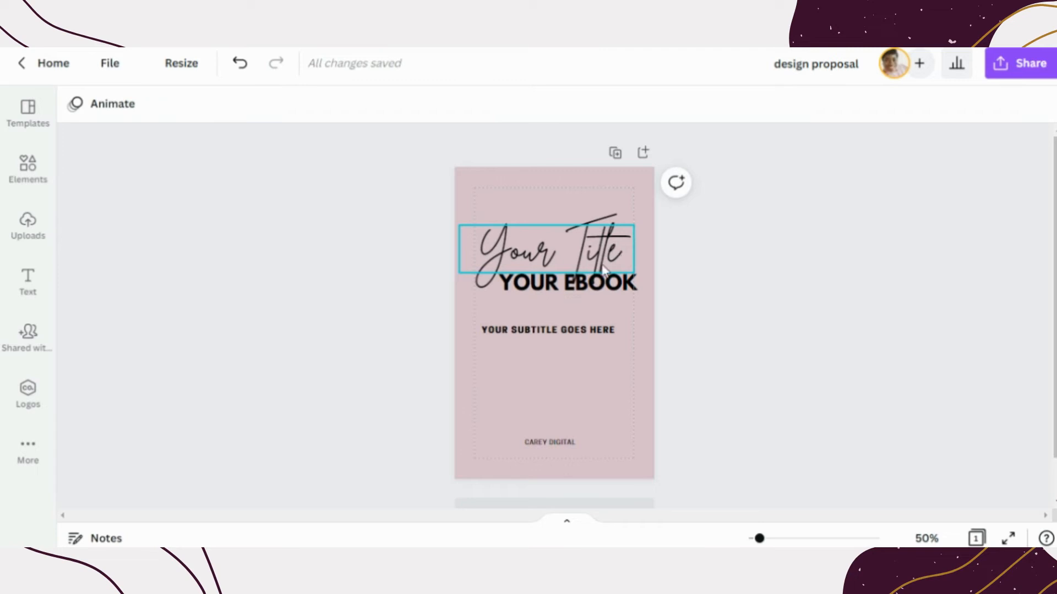
left_click(508, 280)
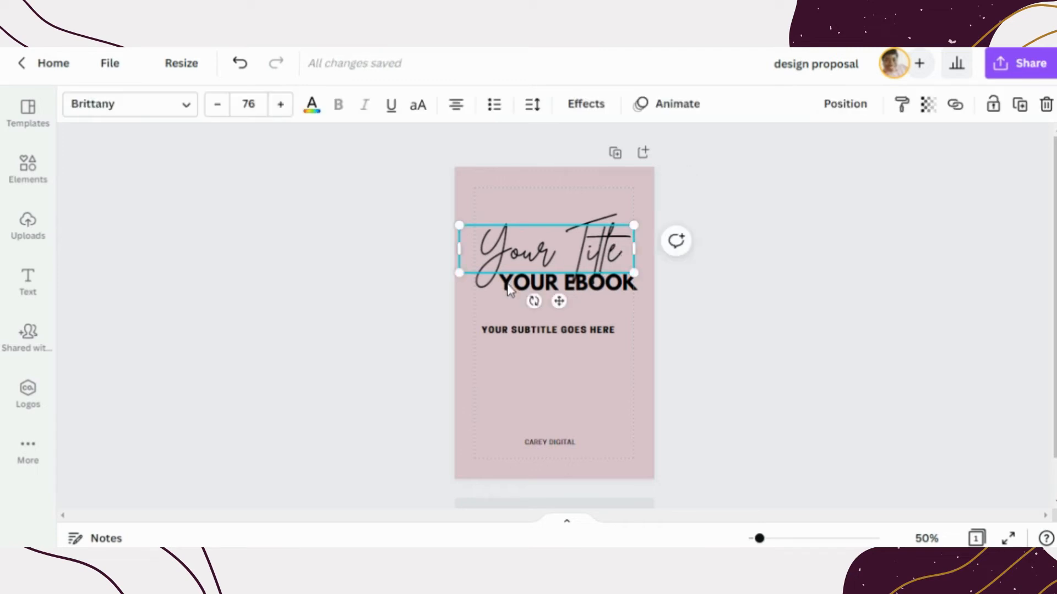
left_click(813, 338)
left_click_drag(632, 291, 632, 286)
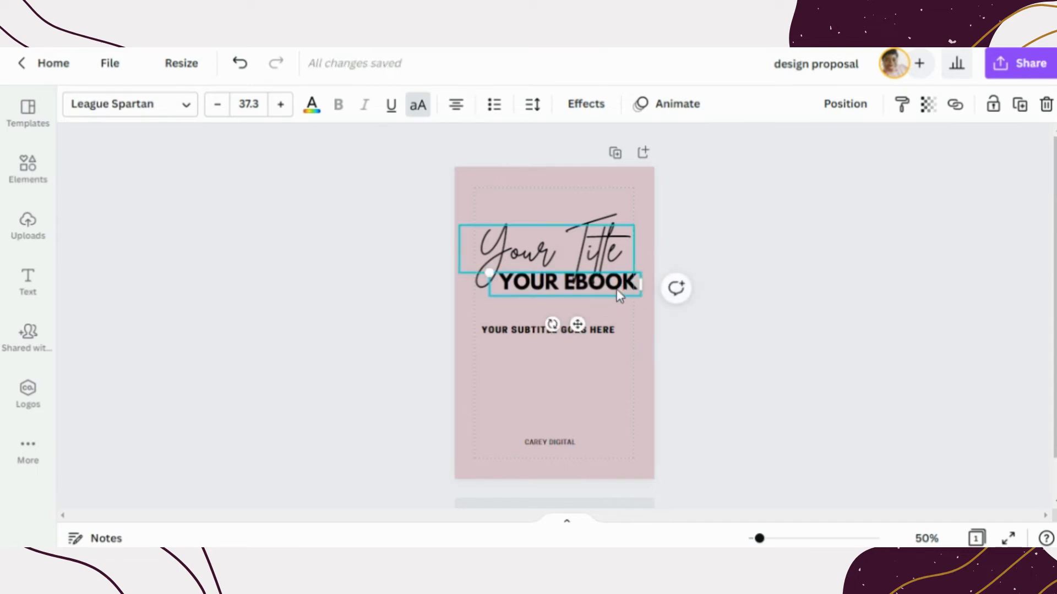
left_click(618, 272)
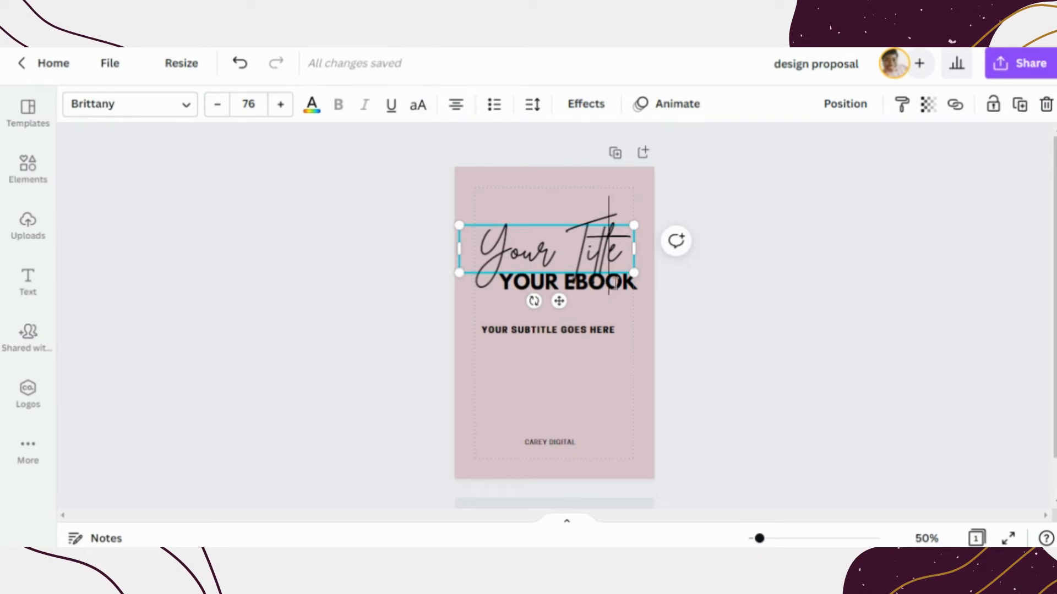
left_click(701, 328)
left_click(633, 283)
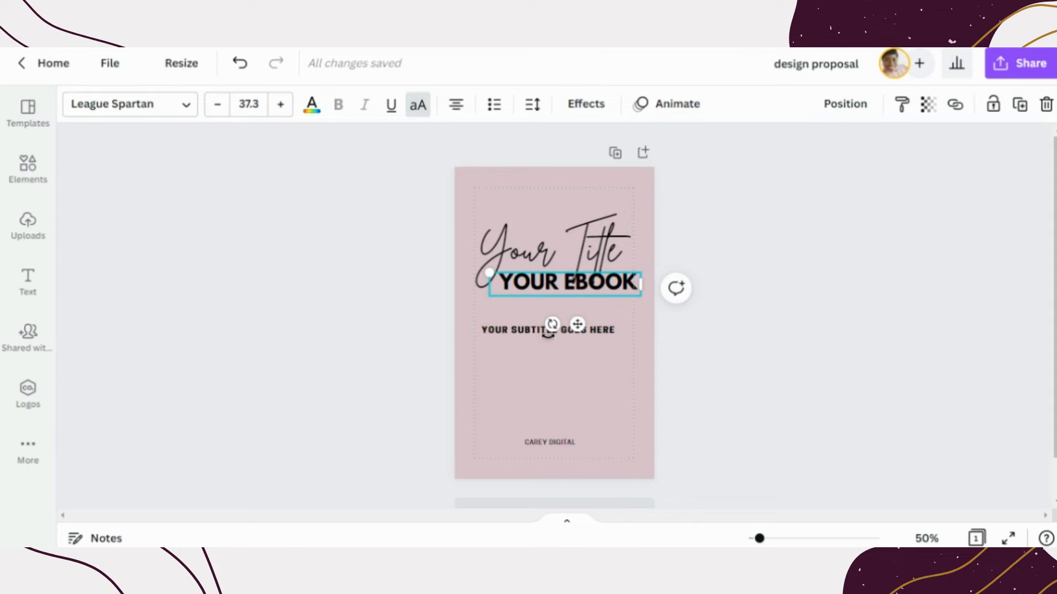
Set the subtitle line to League Spartan at font size 15.7 and move it up just below "YOUR EBOOK"
left_click(523, 331)
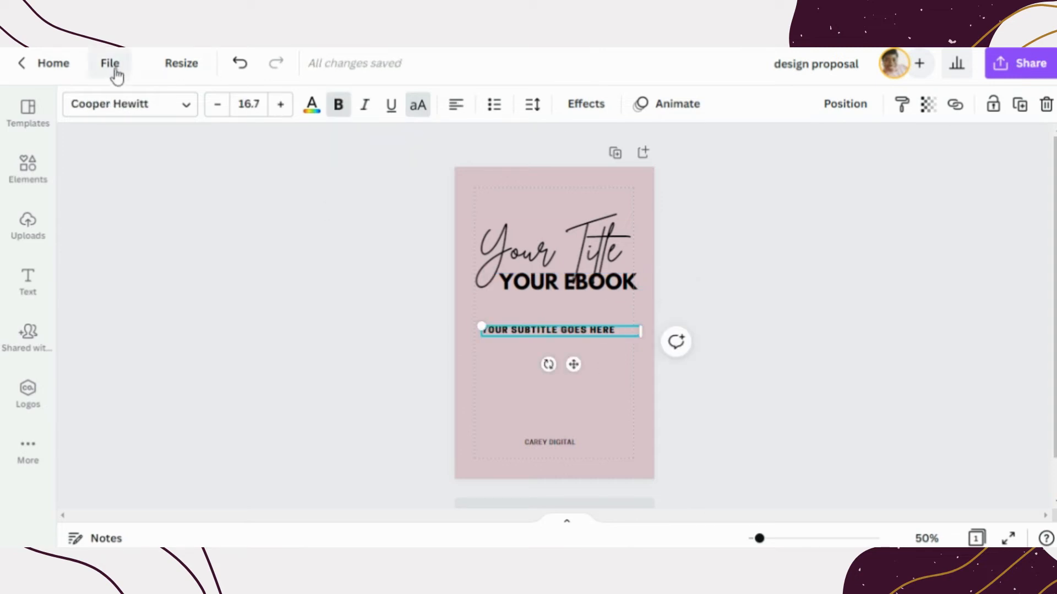
left_click(146, 105)
left_click(135, 223)
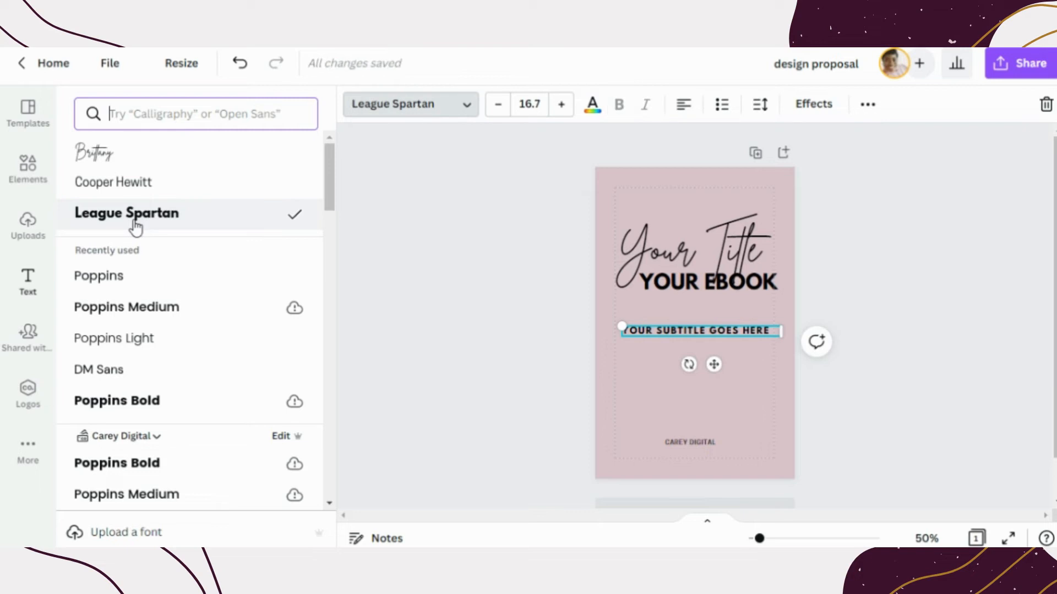
left_click(499, 108)
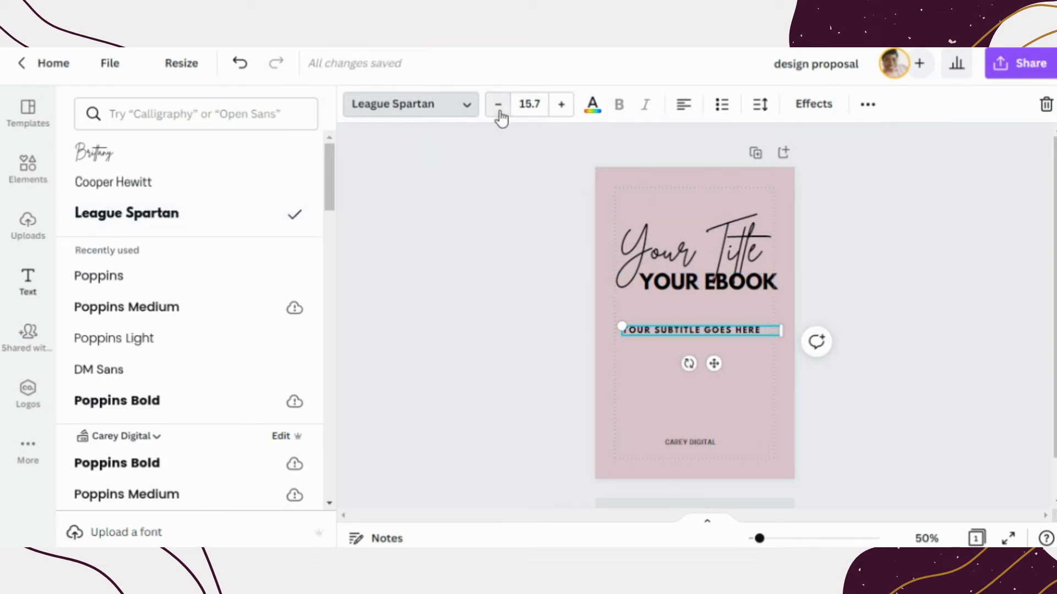
left_click(929, 268)
left_click_drag(590, 330, 590, 307)
Set the "CAREY DIGITAL" line to League Spartan and move it up directly beneath the subtitle
left_click(550, 442)
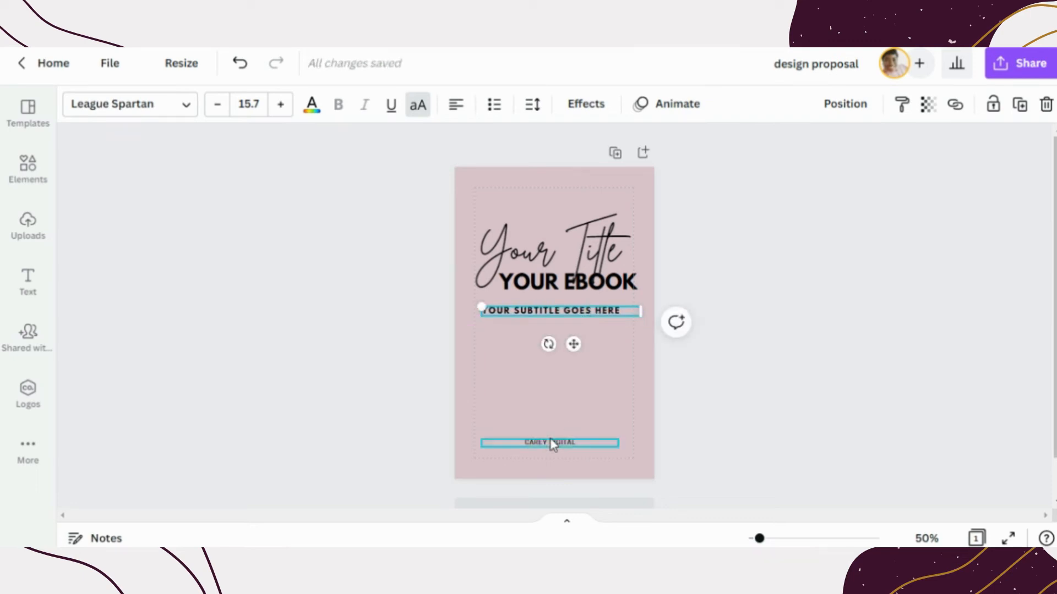
left_click(142, 107)
left_click(174, 220)
key("Escape")
left_click_drag(565, 443, 563, 330)
left_click(747, 286)
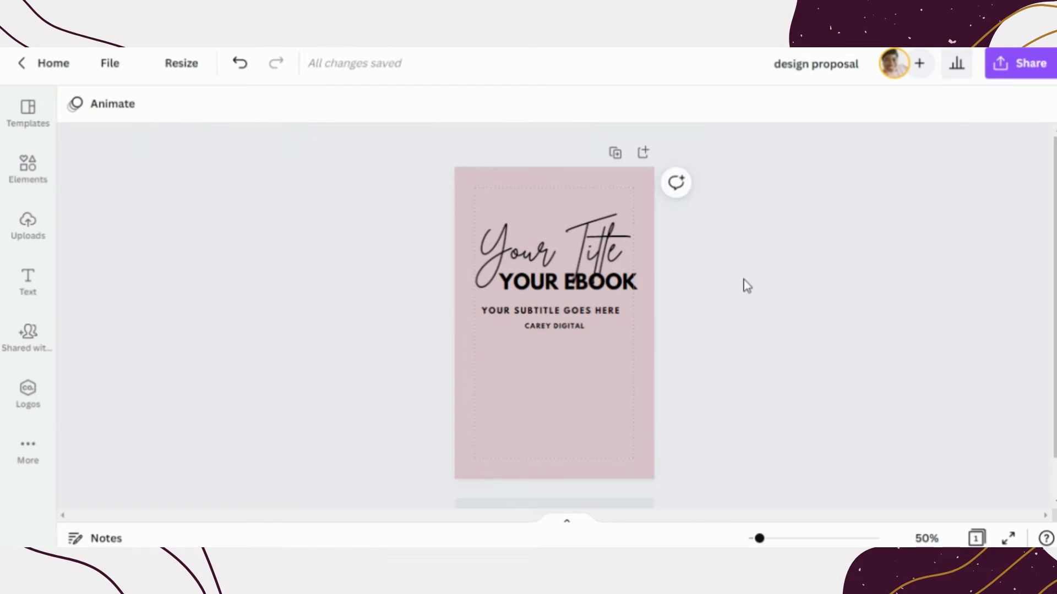
Colour "Your Title" in the brand palette's gold and "YOUR EBOOK" in its dark plum
left_click(545, 248)
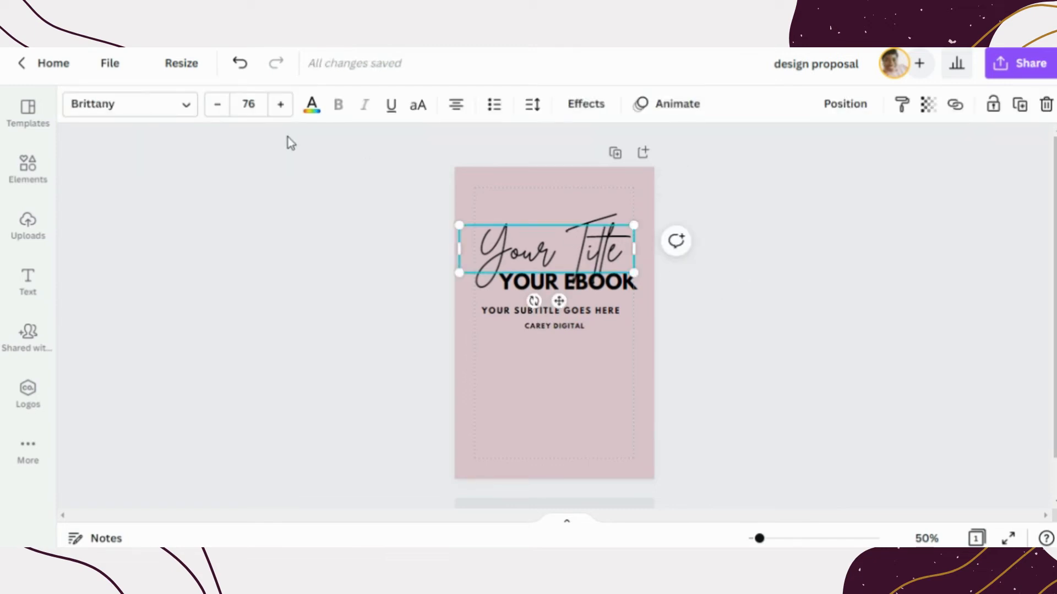
left_click(312, 105)
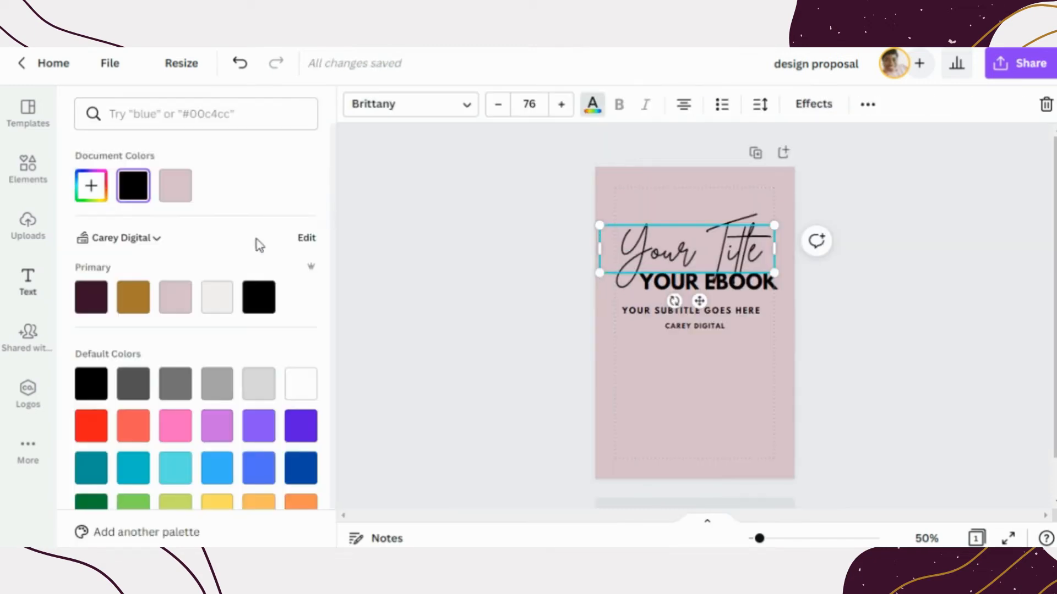
left_click(126, 300)
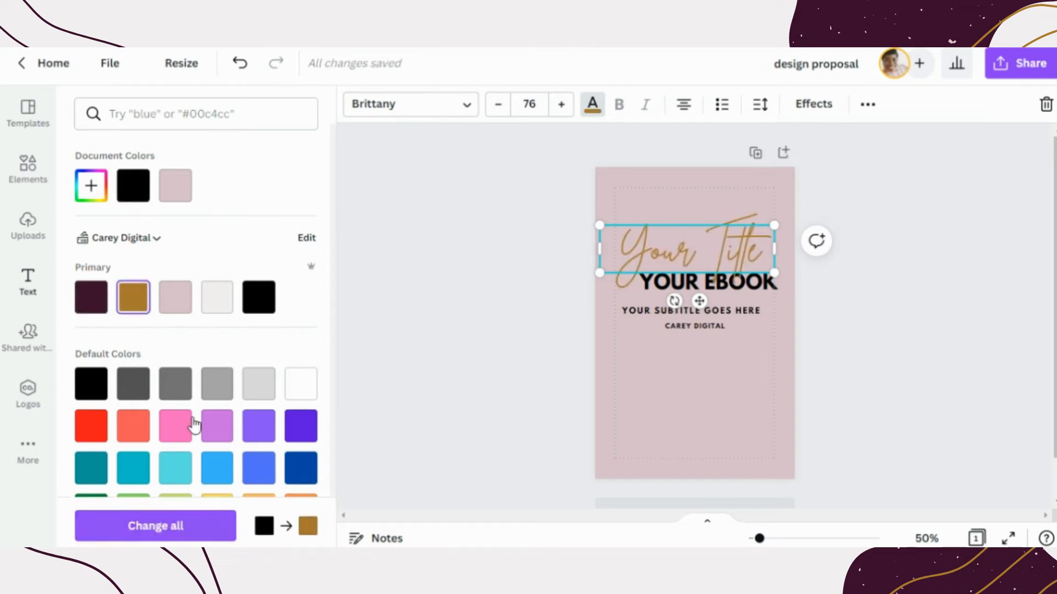
left_click(769, 295)
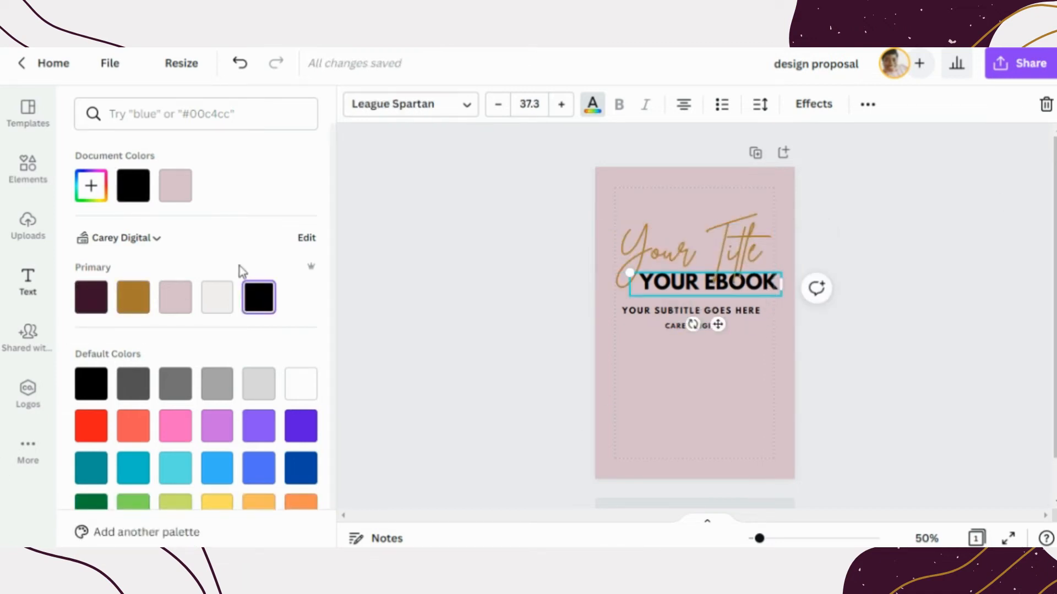
left_click(90, 298)
Colour the subtitle and the "CAREY DIGITAL" line in the brand palette's dark plum
left_click(691, 310)
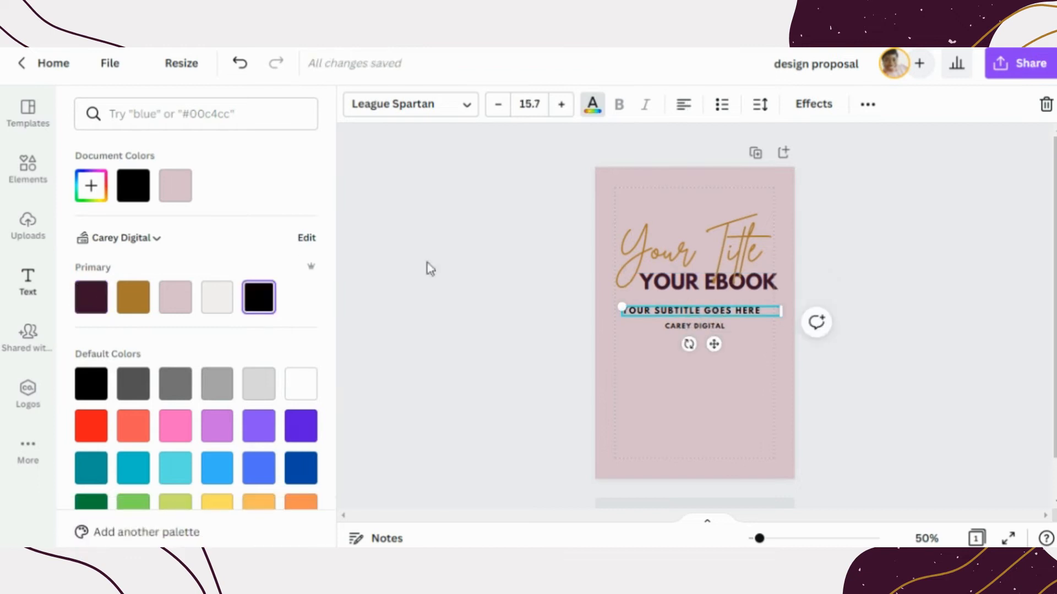
left_click(135, 298)
left_click(90, 298)
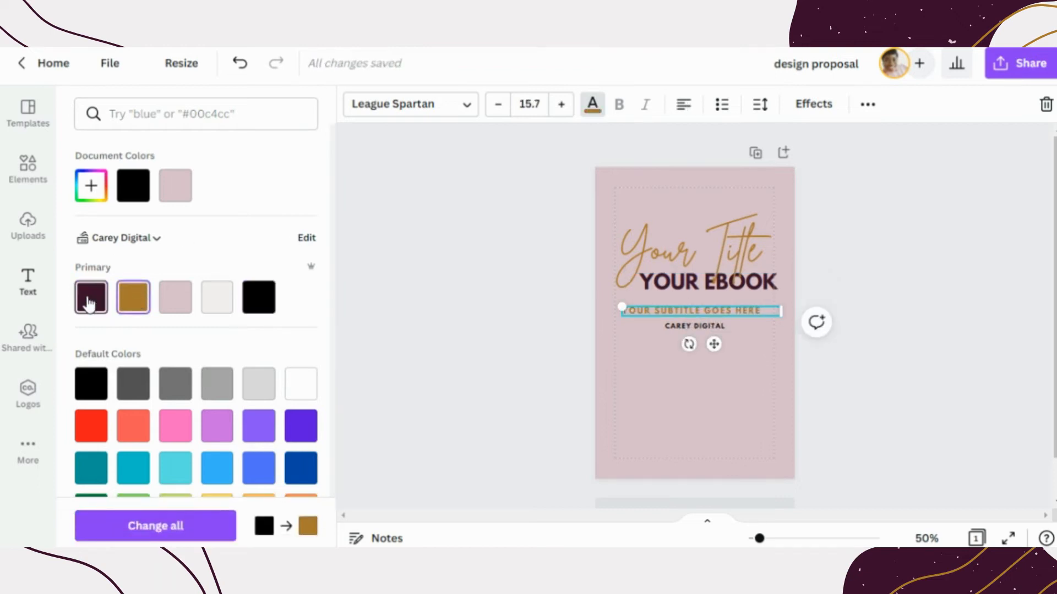
left_click(713, 328)
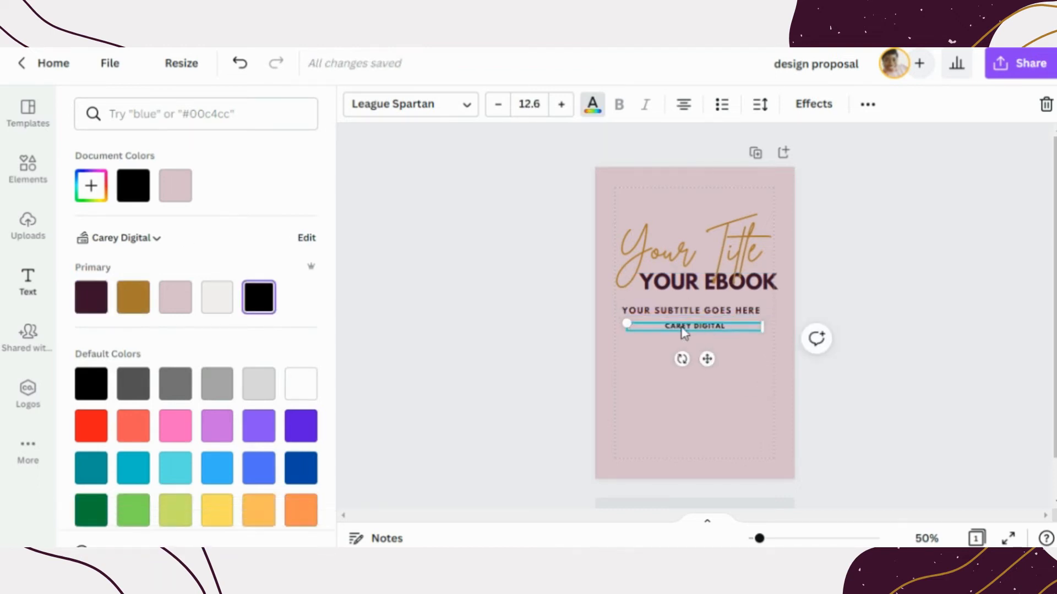
left_click(95, 300)
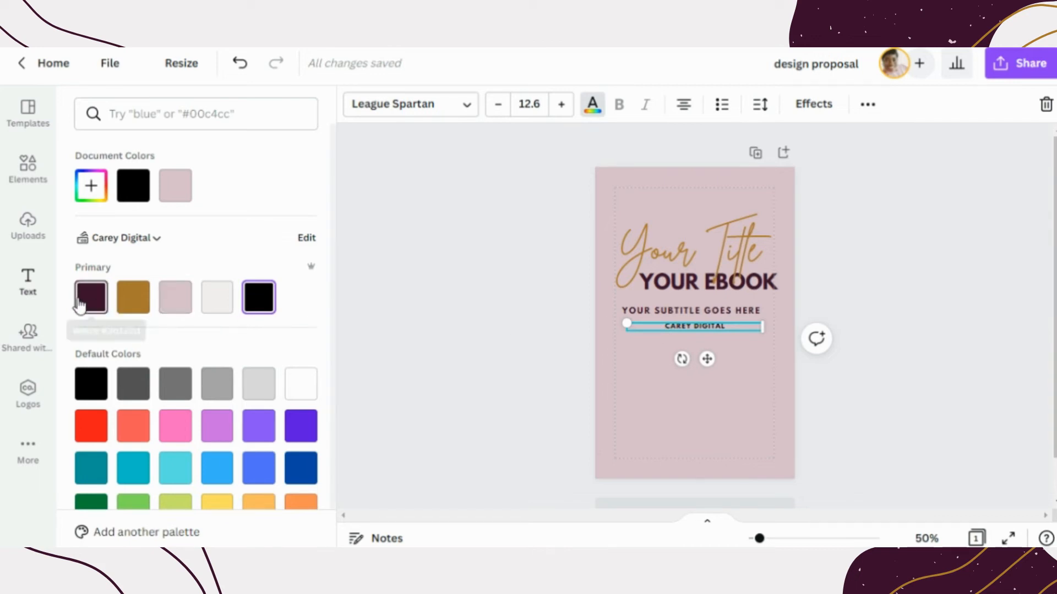
Change the brand line to "BY CAREY DIGITAL" and shift it slightly right beneath the subtitle
left_click(667, 327)
type("by")
key("BackSpace")
key("BackSpace")
key("BackSpace")
type("by")
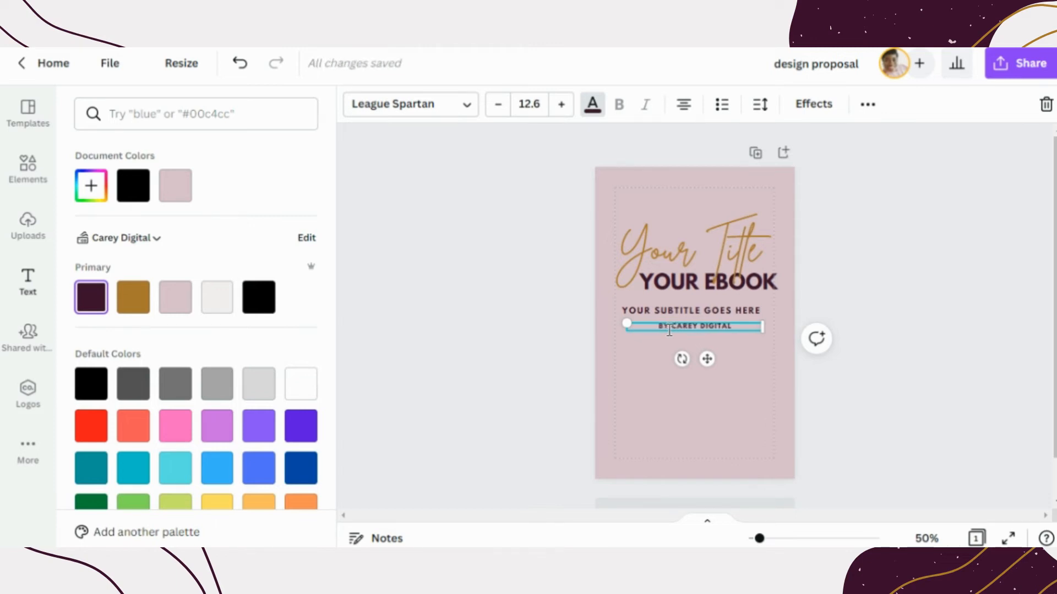
key("Escape")
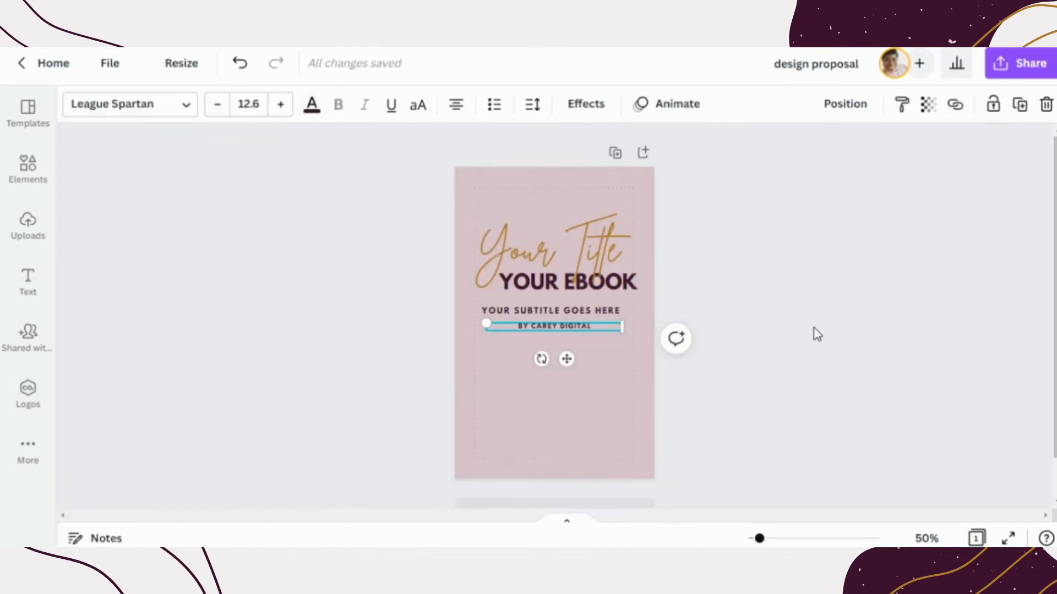
left_click(781, 339)
left_click(560, 330)
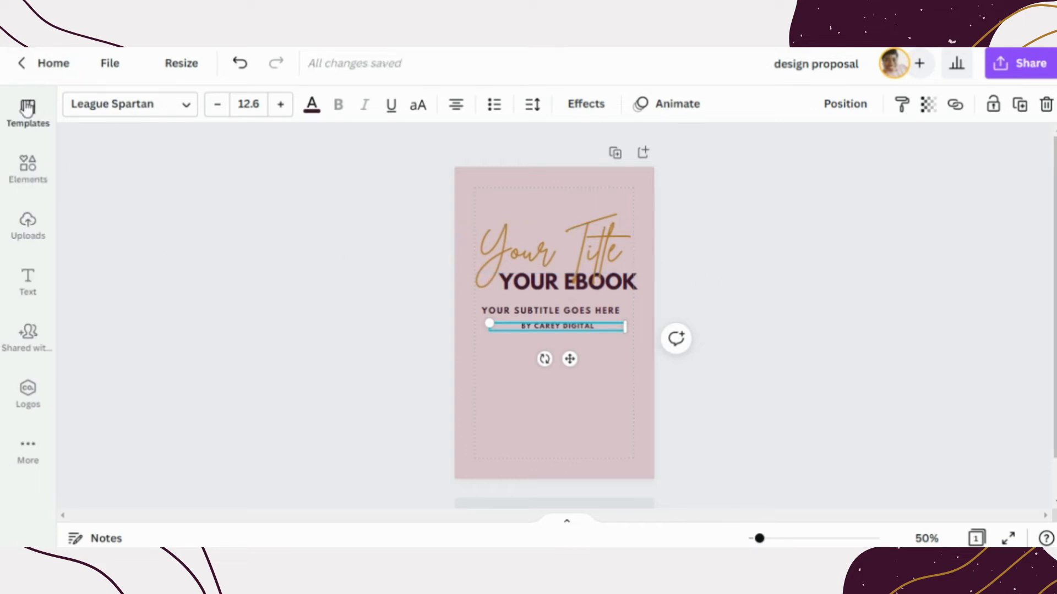
Add a single-image grid from the elements library to the cover
left_click(16, 184)
scroll(225, 314, "down", 5)
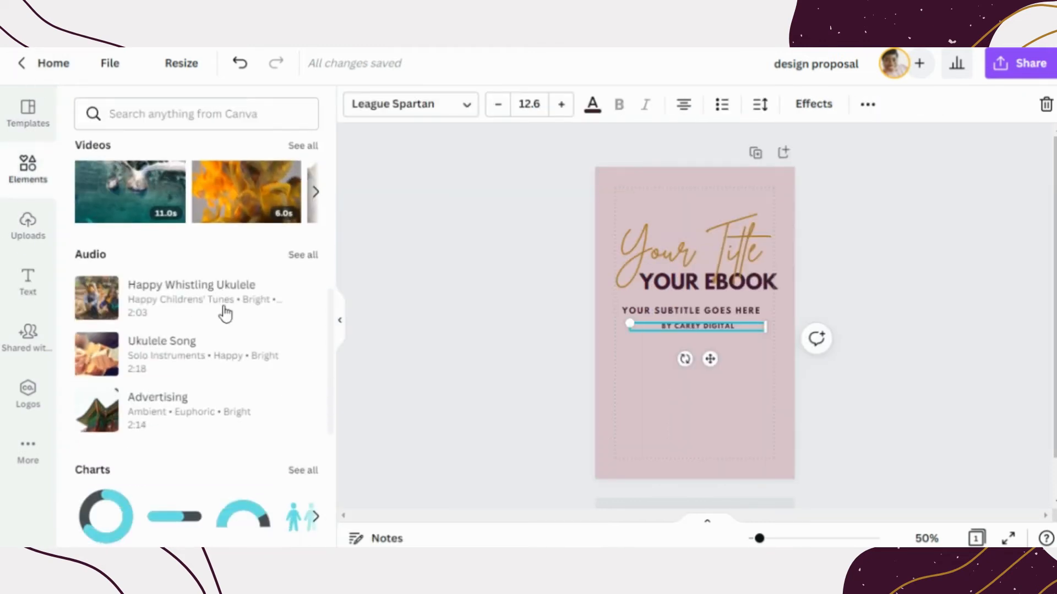
scroll(286, 303, "up", 4)
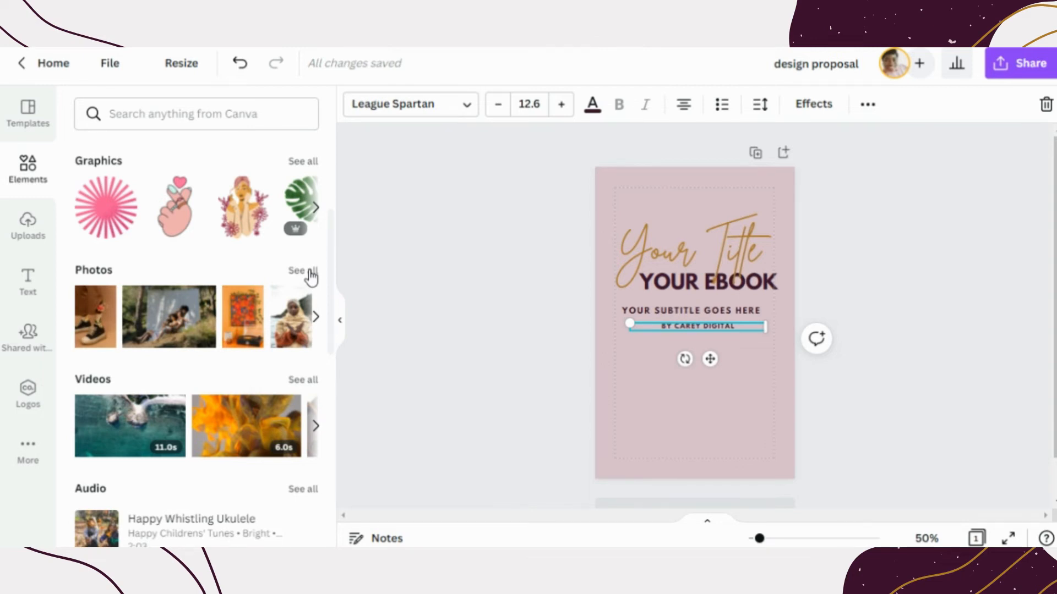
scroll(200, 413, "down", 10)
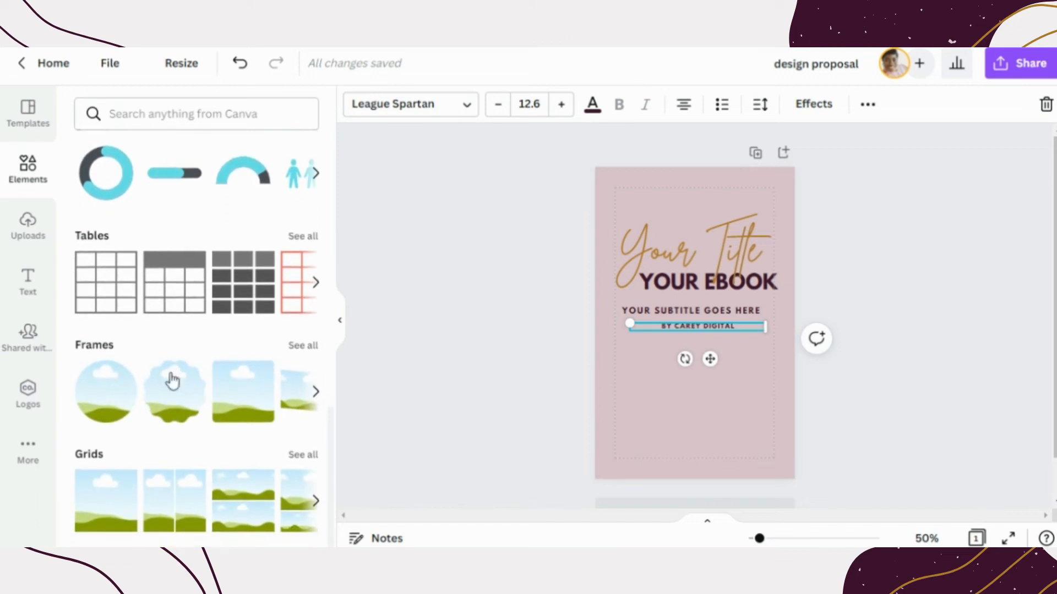
left_click(88, 506)
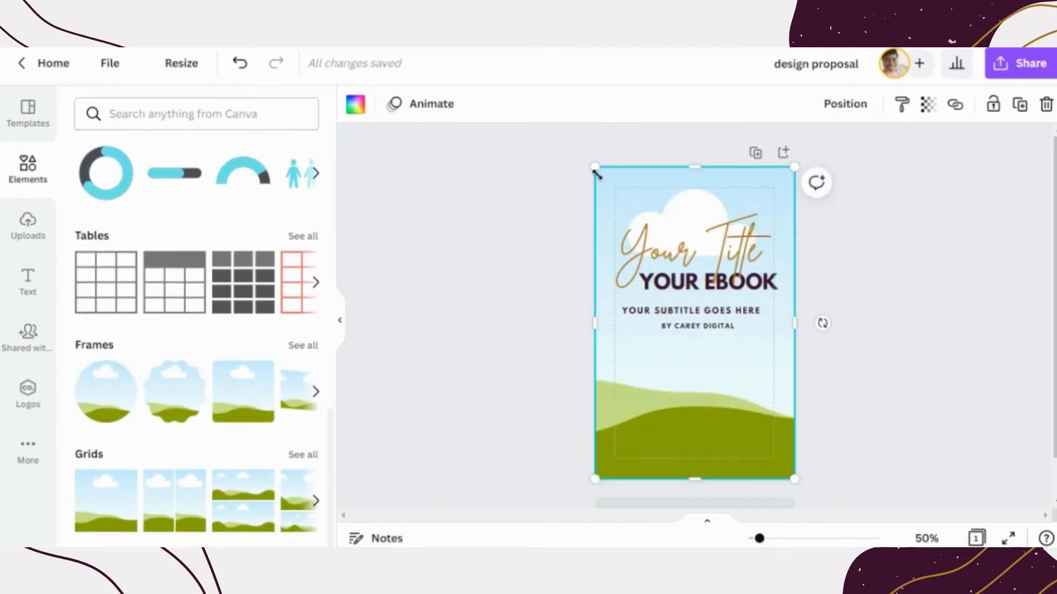
Resize and reposition the image grid so it fills the area inside the page margins, leaving a pink border
left_click_drag(622, 211, 631, 222)
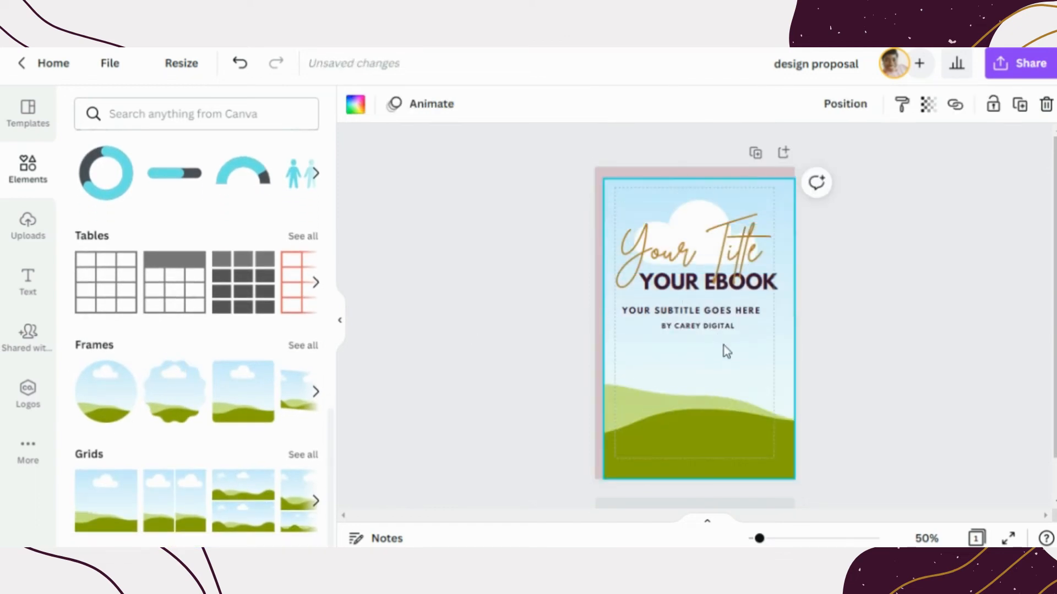
left_click_drag(726, 351, 724, 353)
left_click_drag(750, 405, 623, 216)
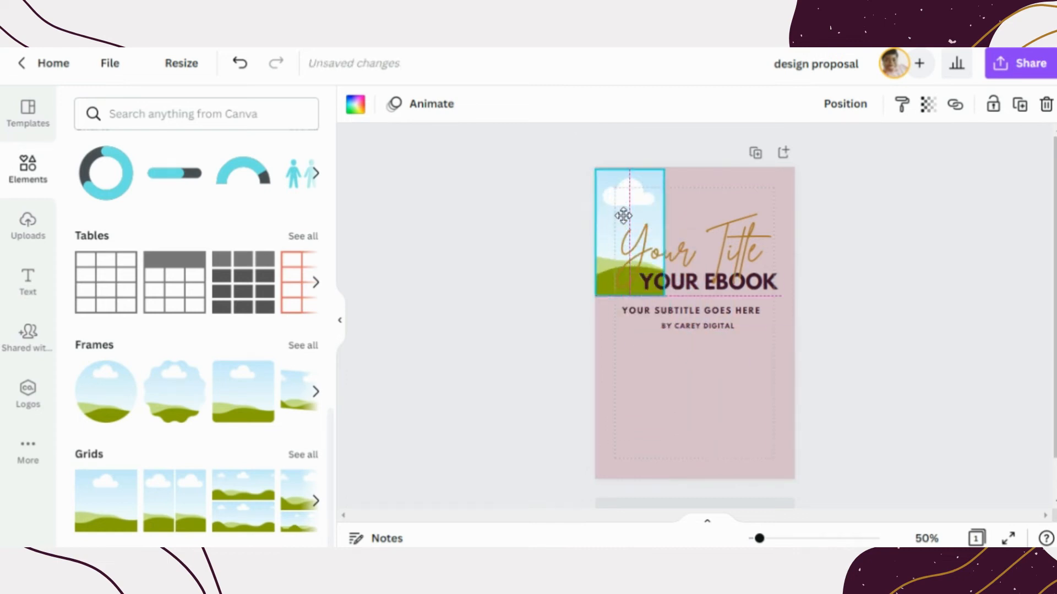
left_click_drag(664, 295, 794, 481)
left_click_drag(597, 168, 648, 213)
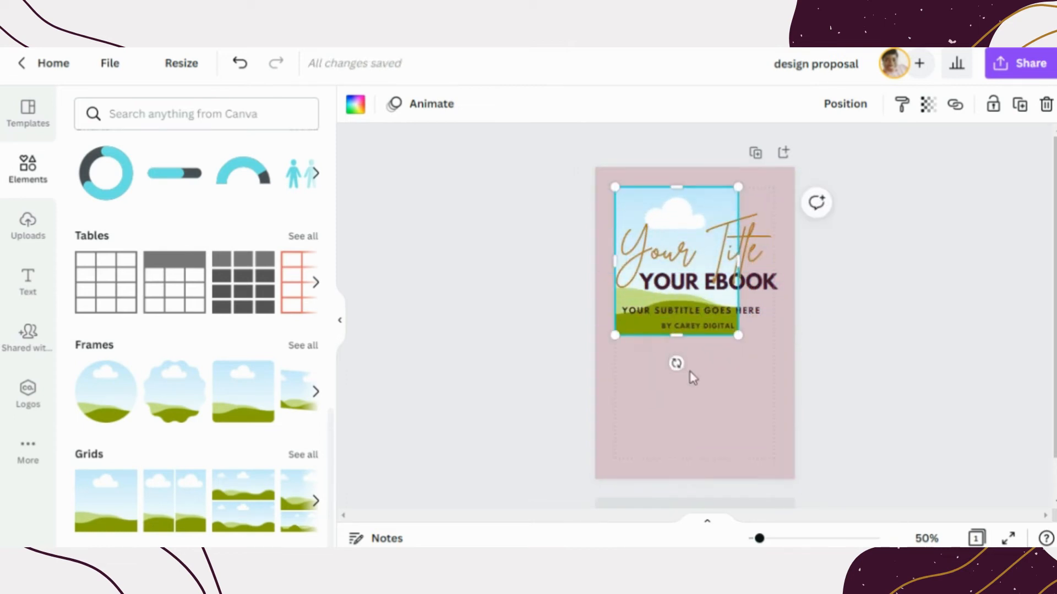
left_click_drag(676, 342, 677, 460)
left_click_drag(738, 324, 777, 319)
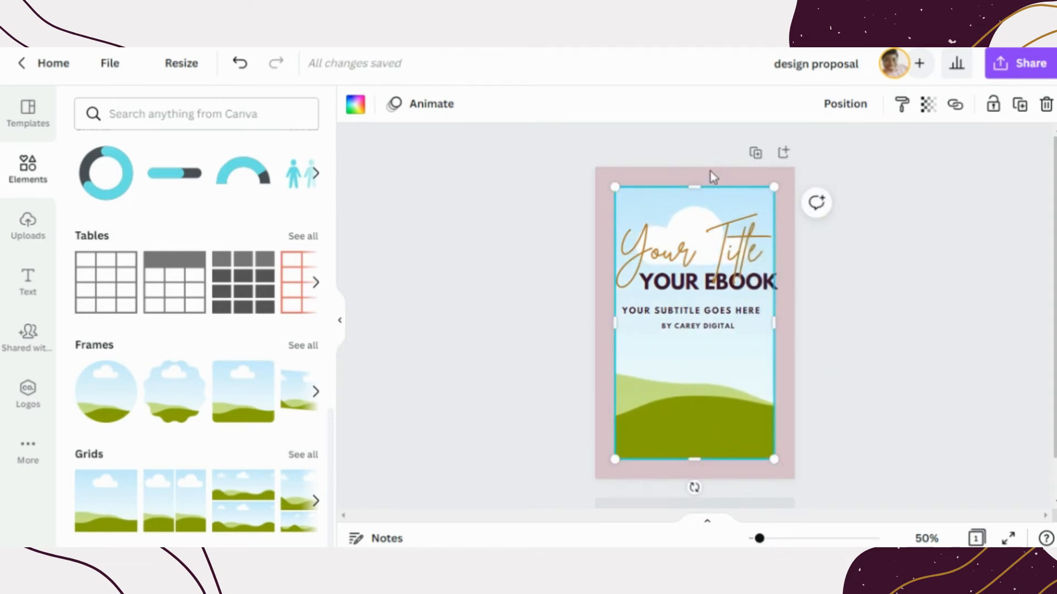
Scale down the "YOUR EBOOK" line slightly so its text box ends at the grid's right edge
left_click(830, 357)
left_click(735, 281)
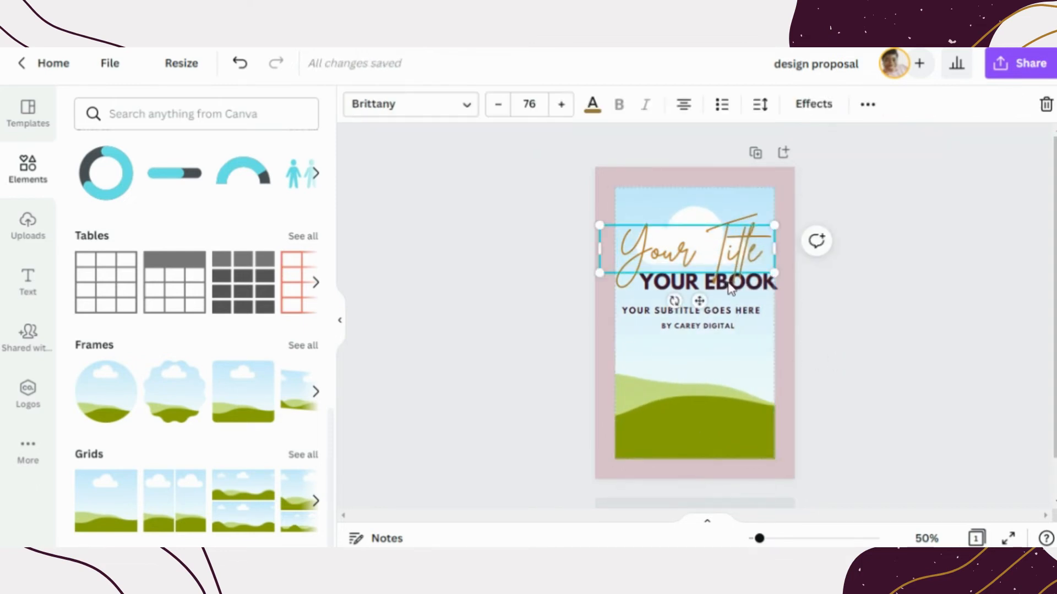
left_click(859, 401)
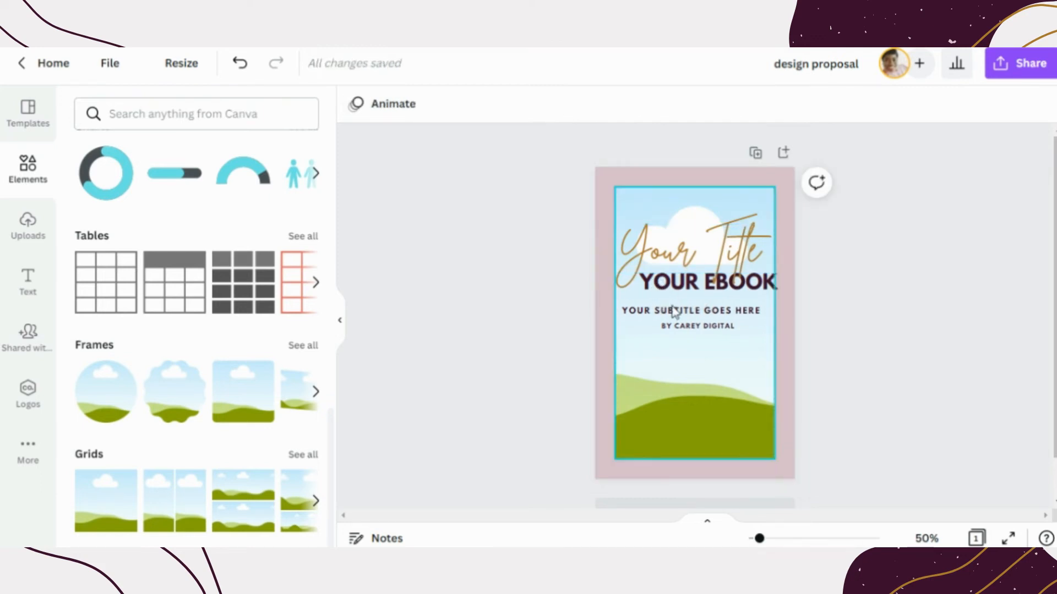
left_click(775, 287)
left_click_drag(782, 296, 775, 295)
left_click(858, 260)
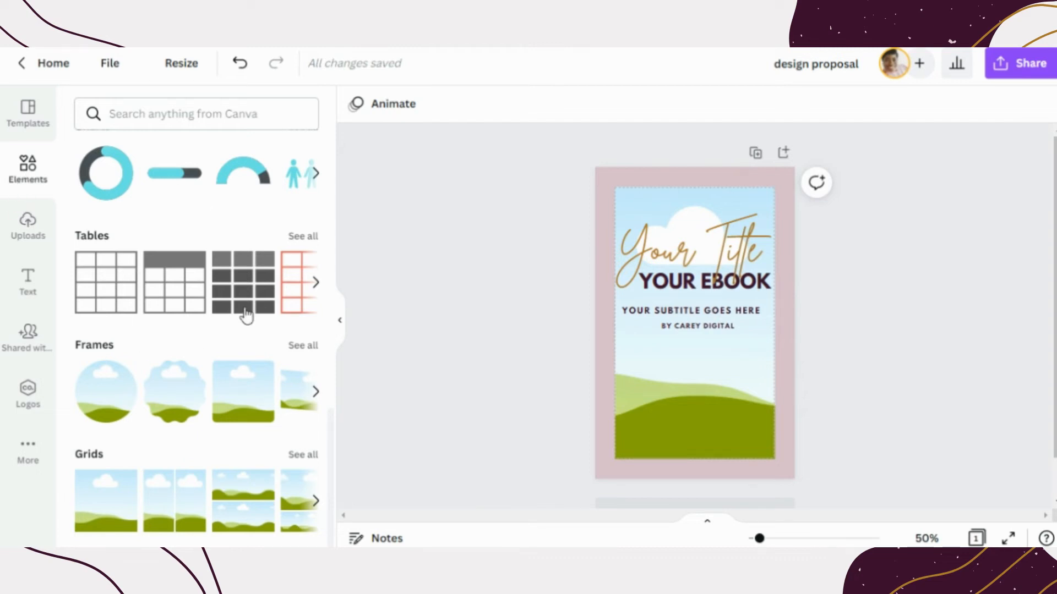
Fill the cover's image grid with the photo of three laughing women in yellow and navy from the Women photo category
scroll(205, 247, "up", 10)
scroll(220, 358, "down", 2)
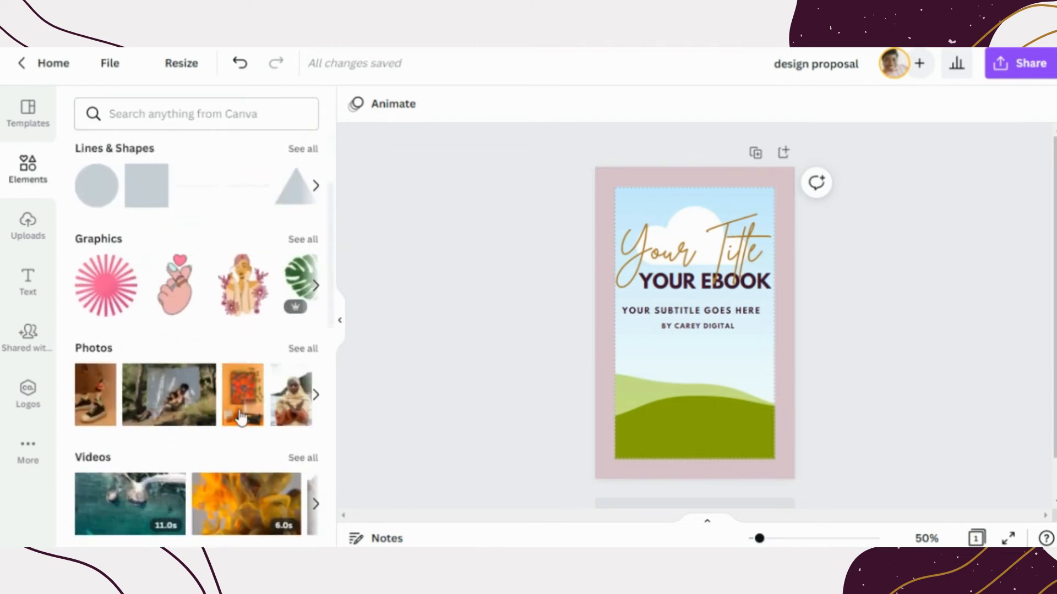
left_click(302, 349)
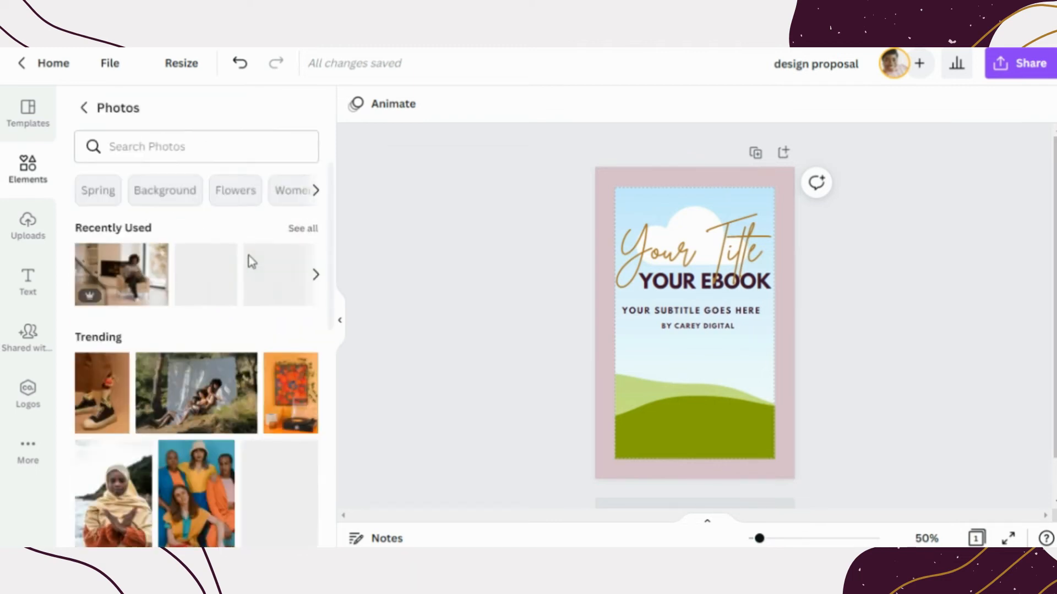
scroll(245, 264, "down", 2)
scroll(256, 220, "up", 2)
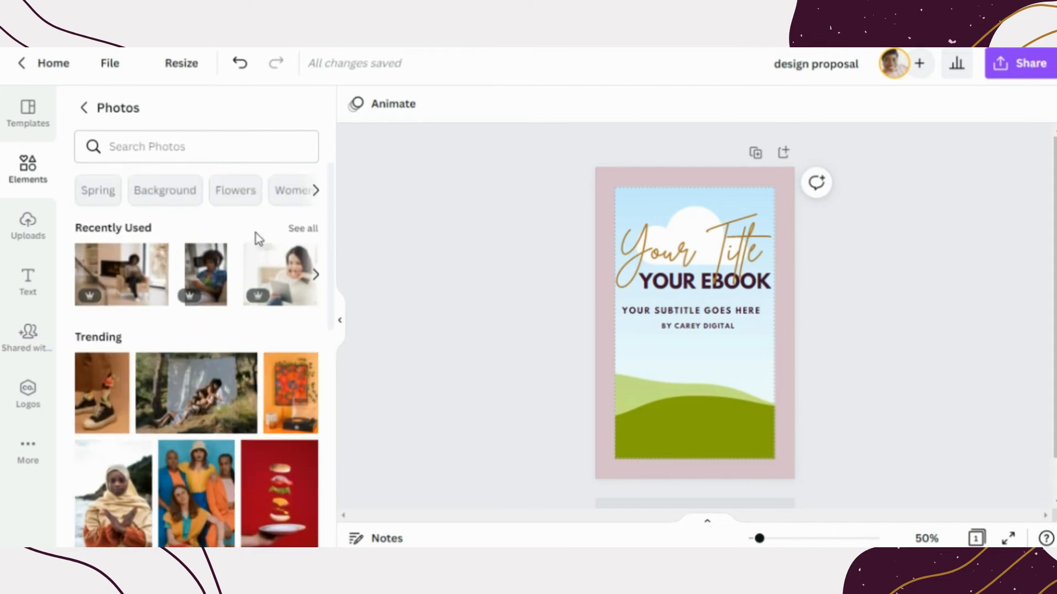
left_click(277, 193)
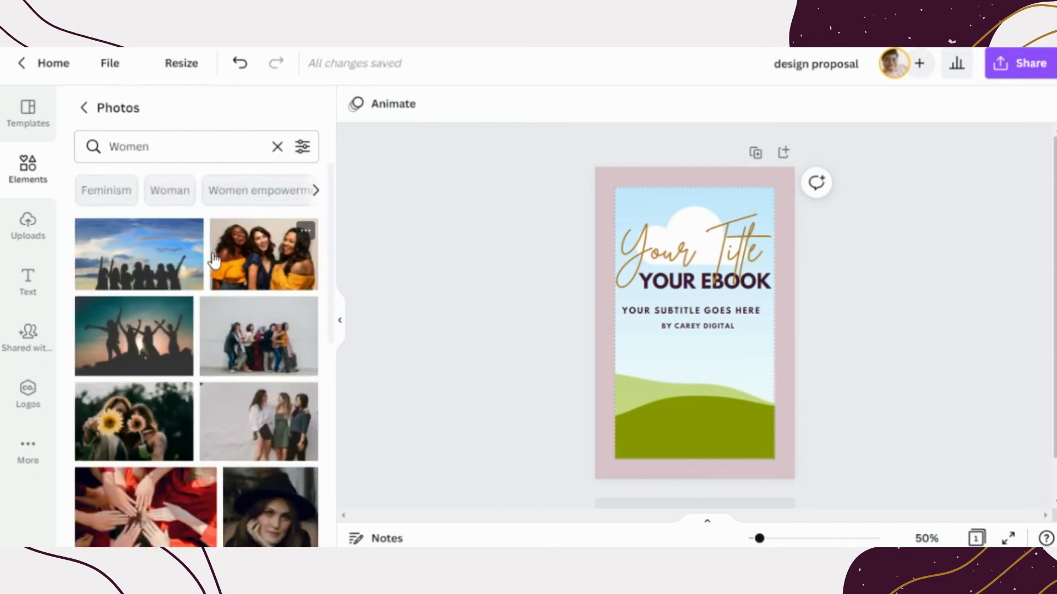
left_click(243, 266)
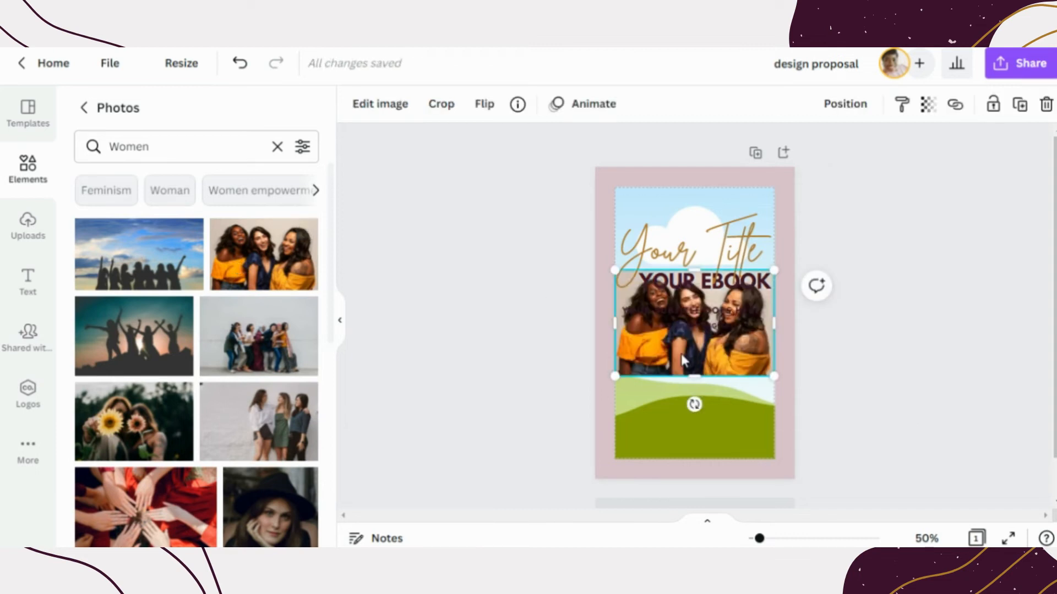
left_click_drag(743, 337, 732, 387)
double_click(731, 388)
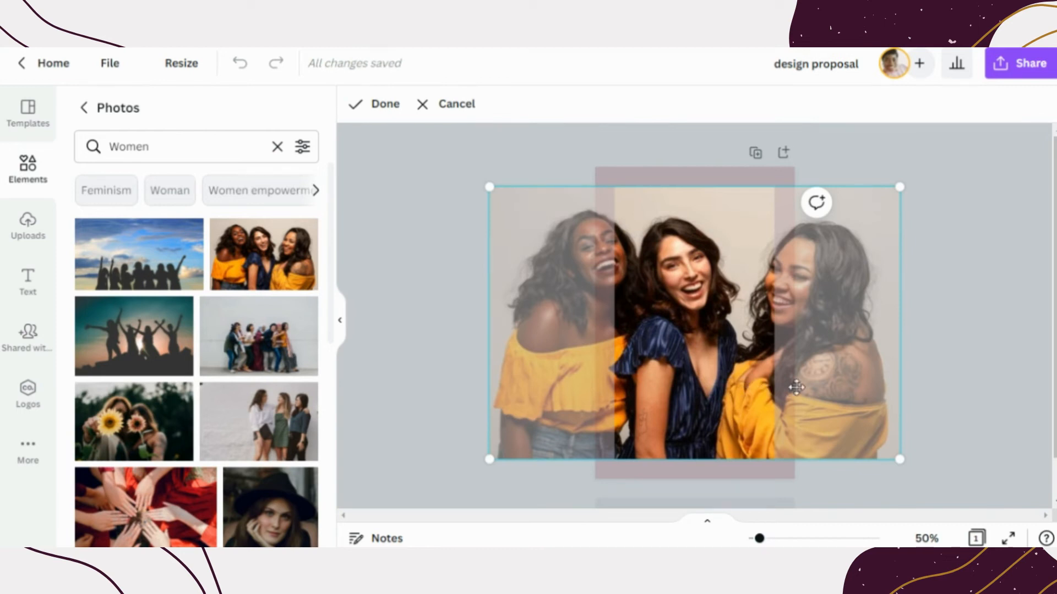
left_click(939, 222)
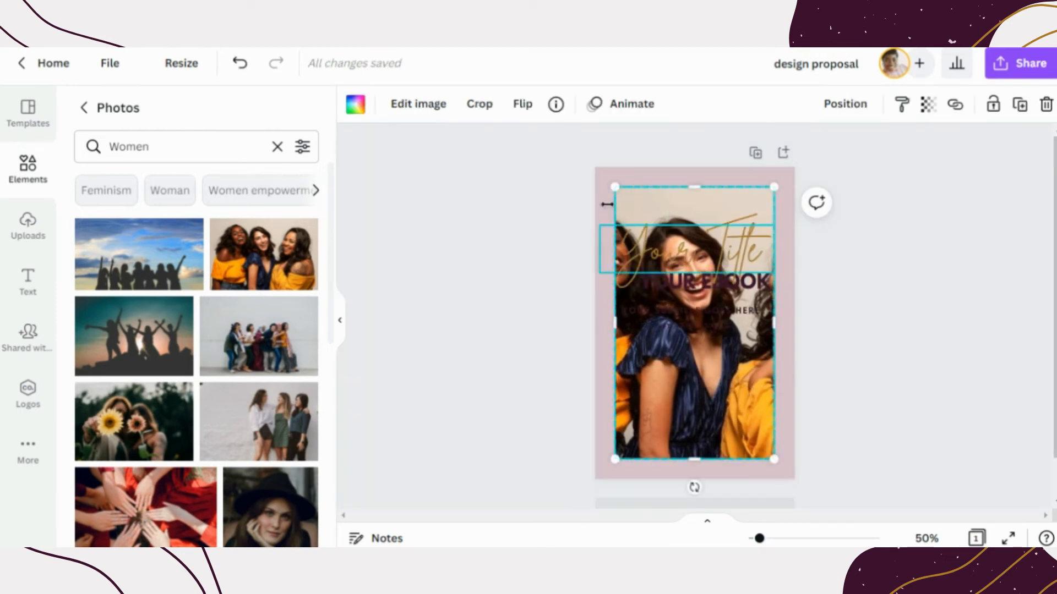
Browse the Women photos, clear that search, and open the full set of Magic recommendations
scroll(228, 308, "down", 4)
scroll(230, 325, "down", 5)
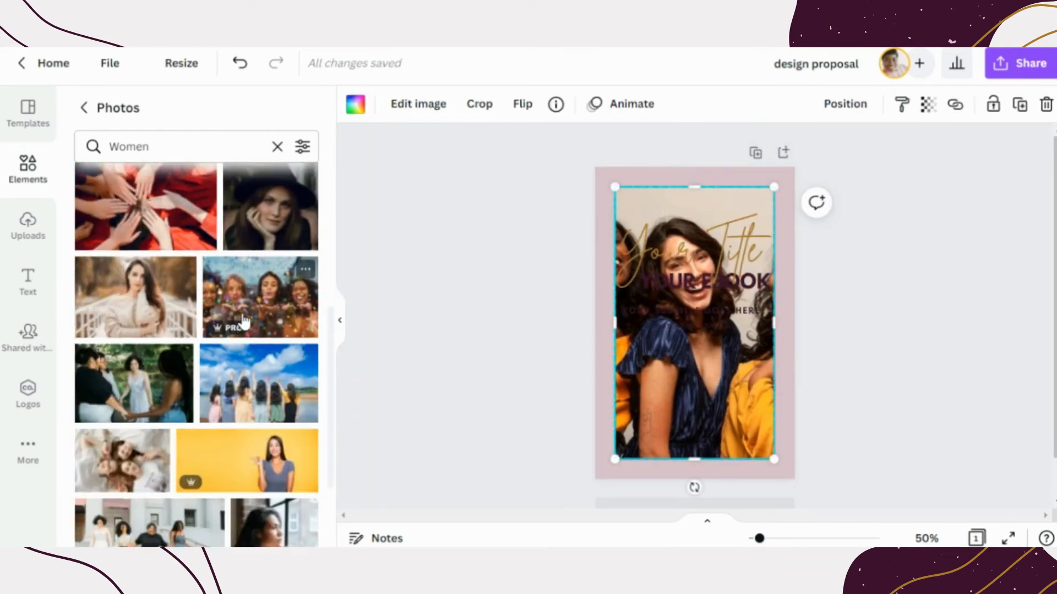
scroll(263, 284, "down", 10)
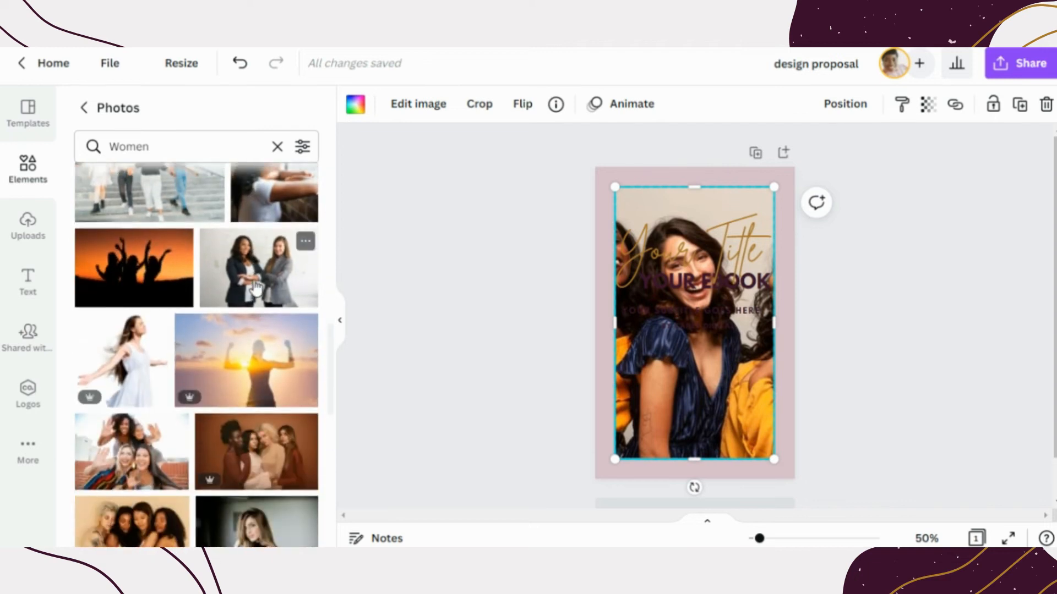
scroll(247, 288, "down", 8)
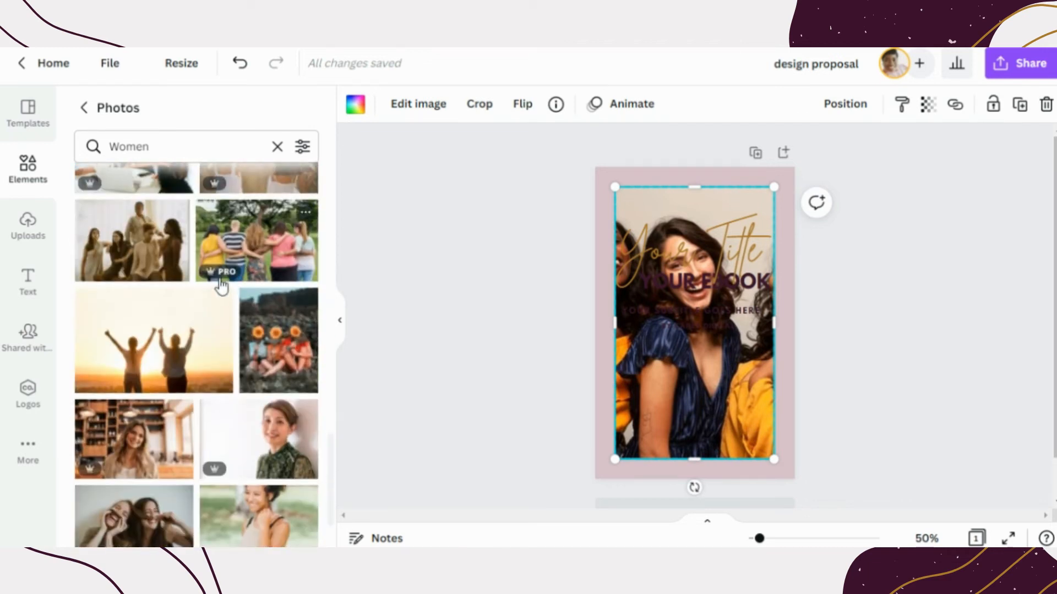
scroll(220, 283, "down", 3)
scroll(214, 278, "up", 12)
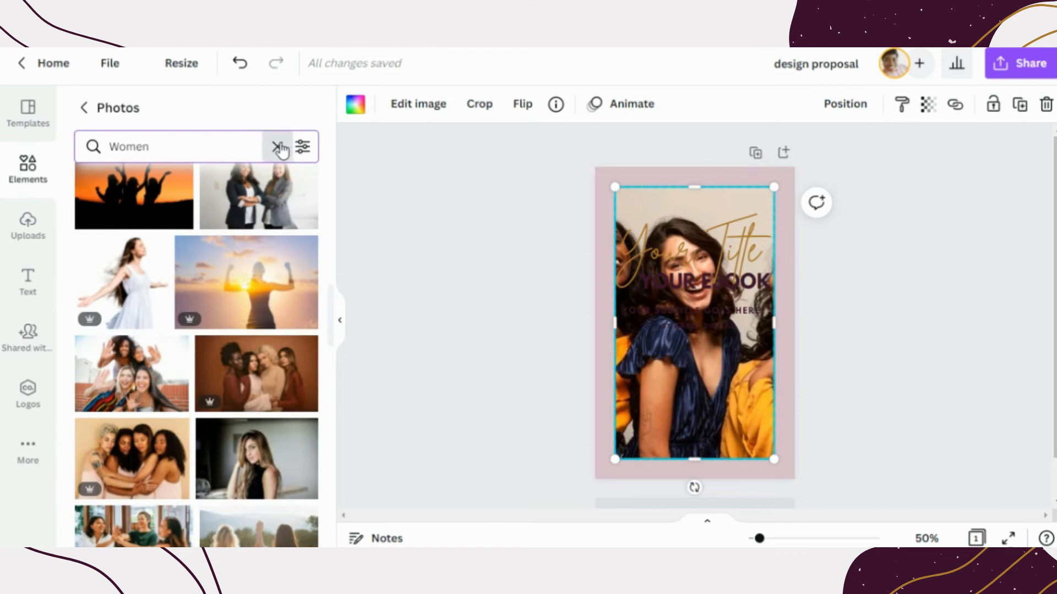
left_click(278, 146)
scroll(276, 264, "down", 3)
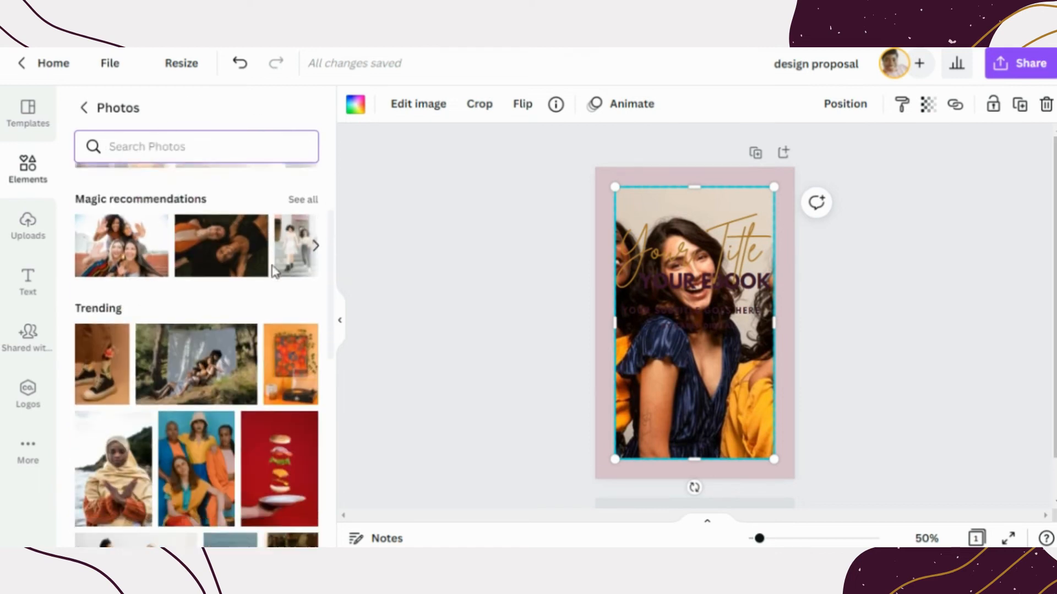
scroll(245, 243, "up", 2)
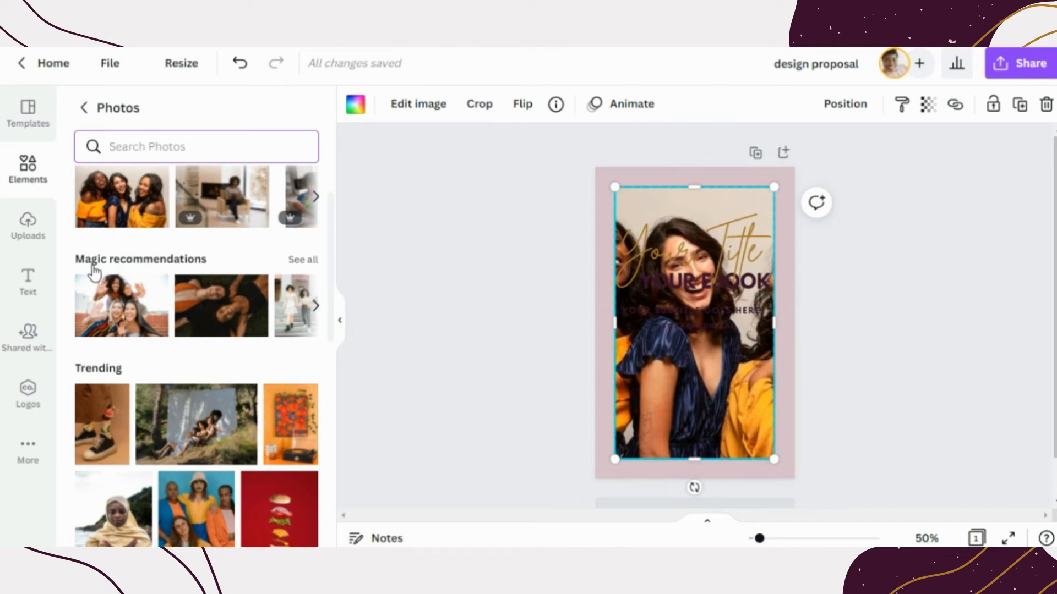
left_click(312, 260)
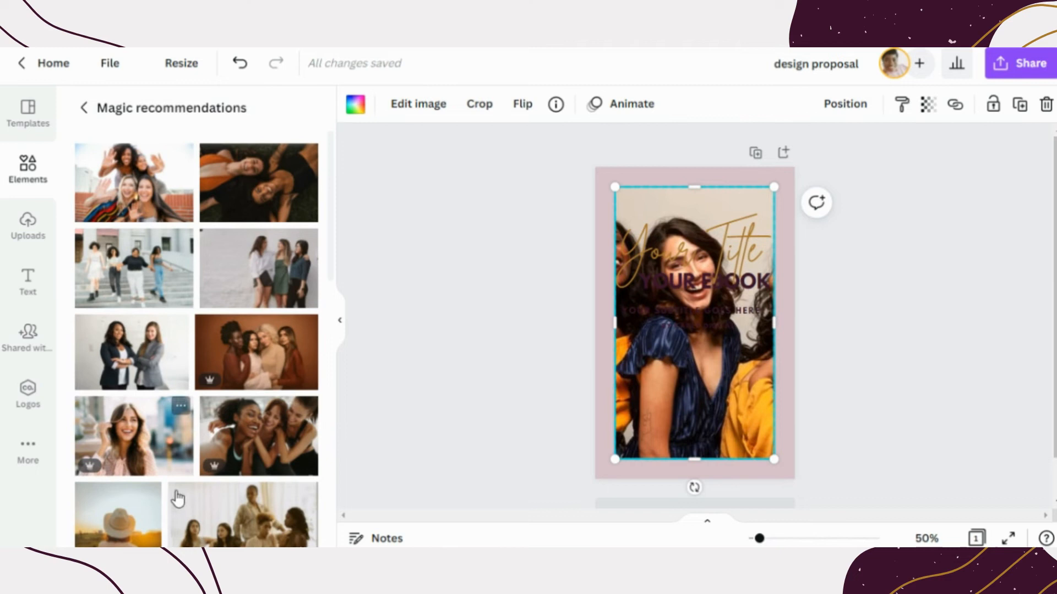
Replace the grid's photo with the recommended one of a short-haired woman in a pale pink top
scroll(270, 215, "down", 5)
scroll(271, 240, "down", 3)
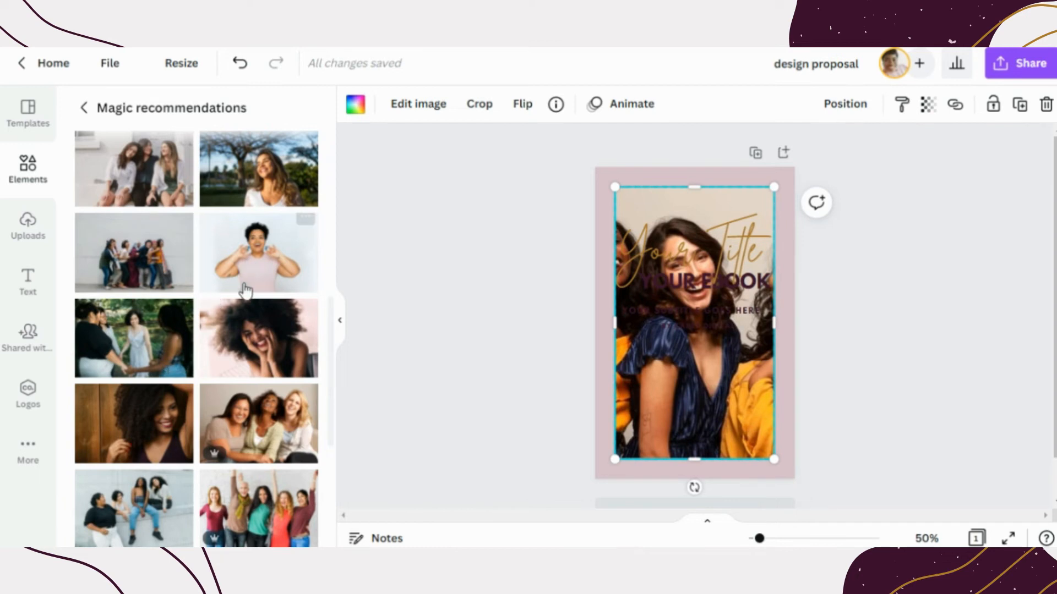
left_click(246, 273)
left_click_drag(693, 362, 679, 389)
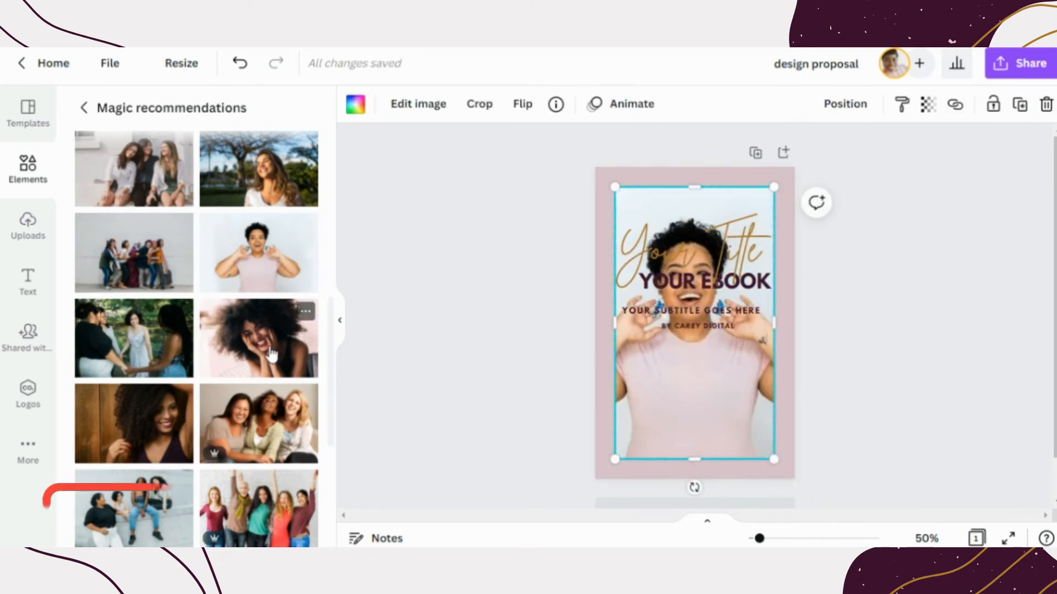
Replace the grid's photo with the two women hugging in a sunlit street, and shift its crop to bring both faces into frame
scroll(258, 303, "down", 3)
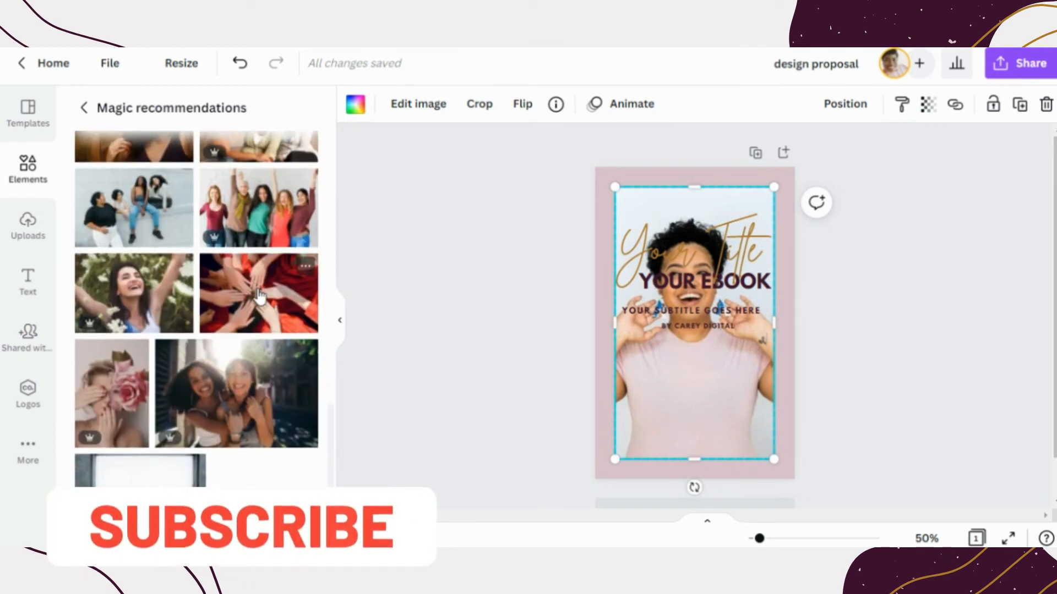
left_click_drag(242, 339, 691, 390)
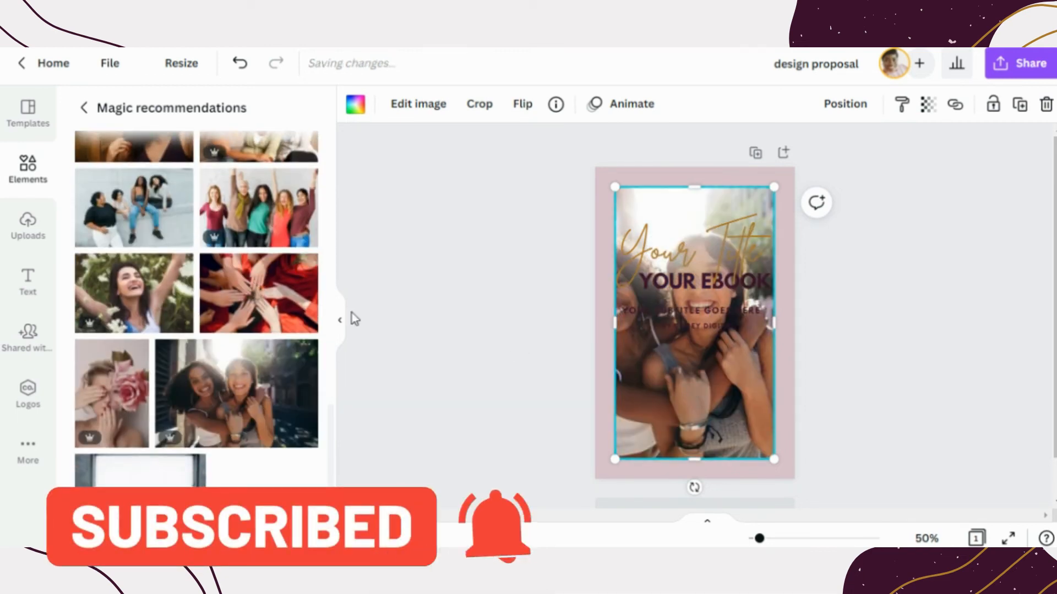
scroll(256, 220, "up", 3)
scroll(256, 220, "up", 4)
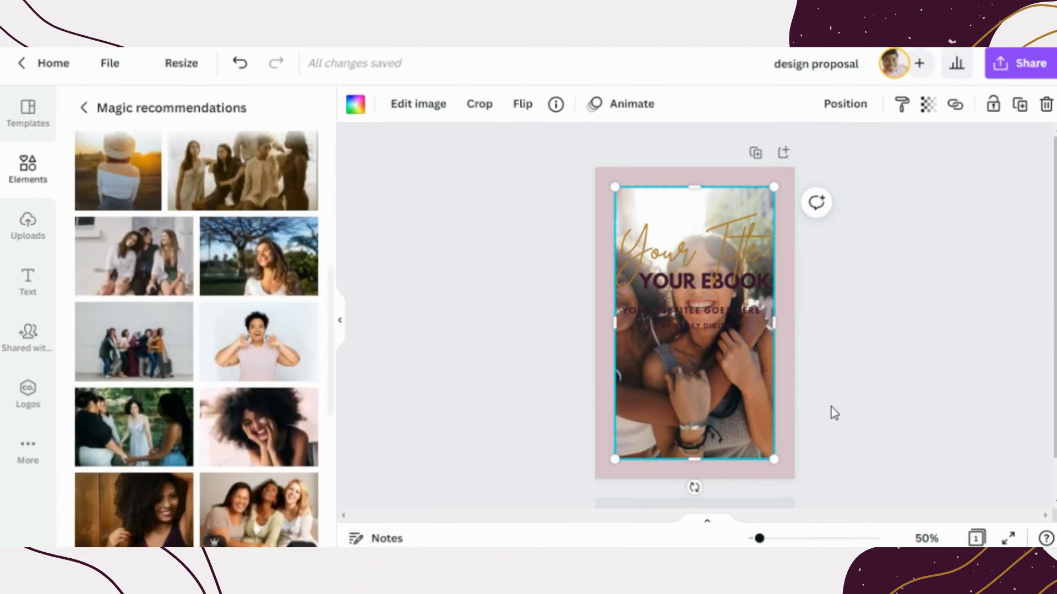
double_click(729, 402)
left_click_drag(728, 359, 788, 361)
left_click(495, 341)
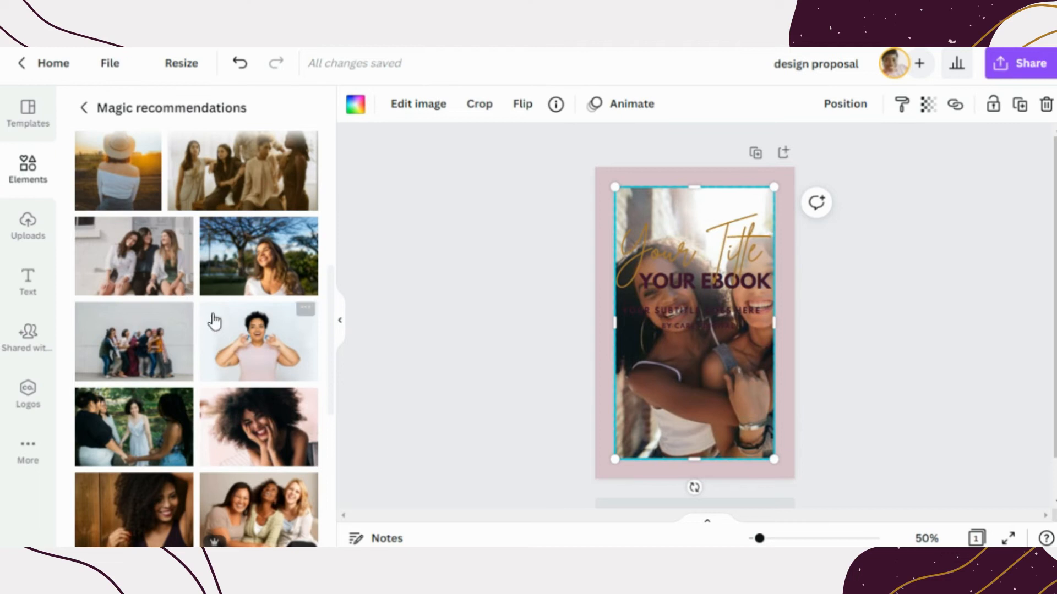
scroll(217, 318, "up", 6)
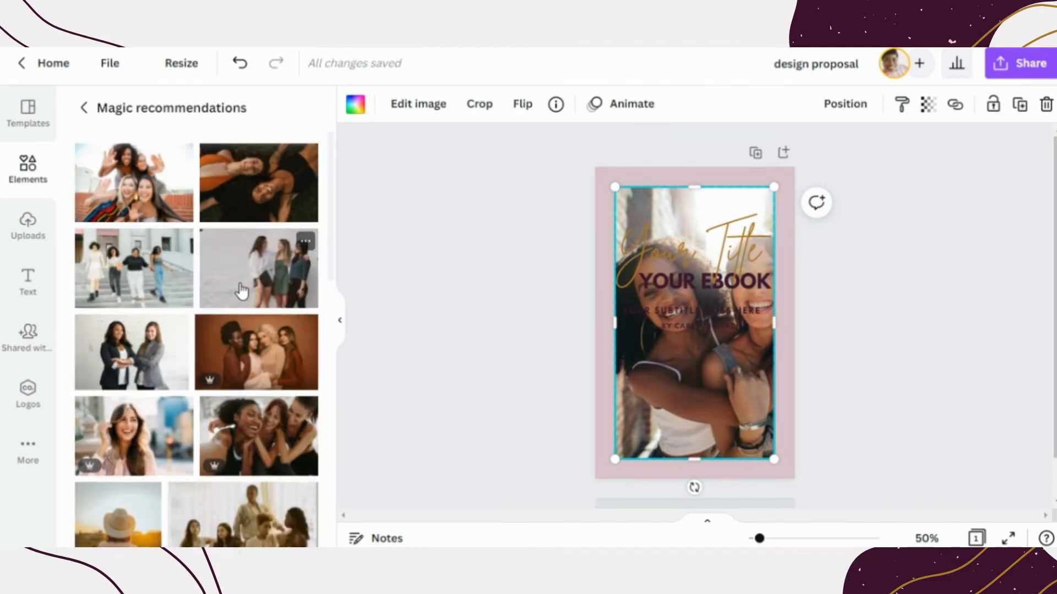
scroll(242, 297, "down", 10)
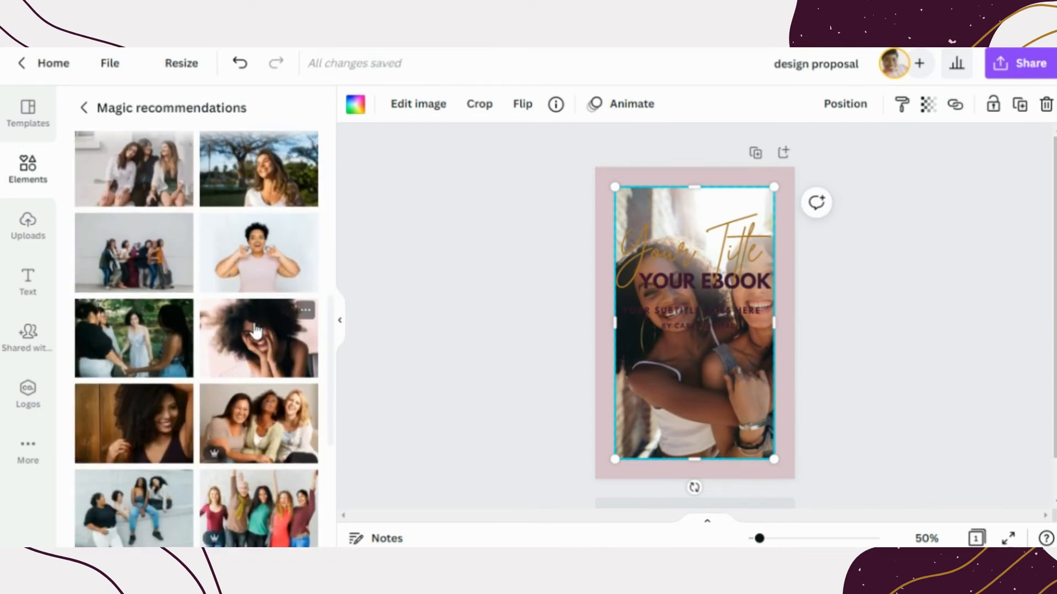
scroll(256, 329, "down", 5)
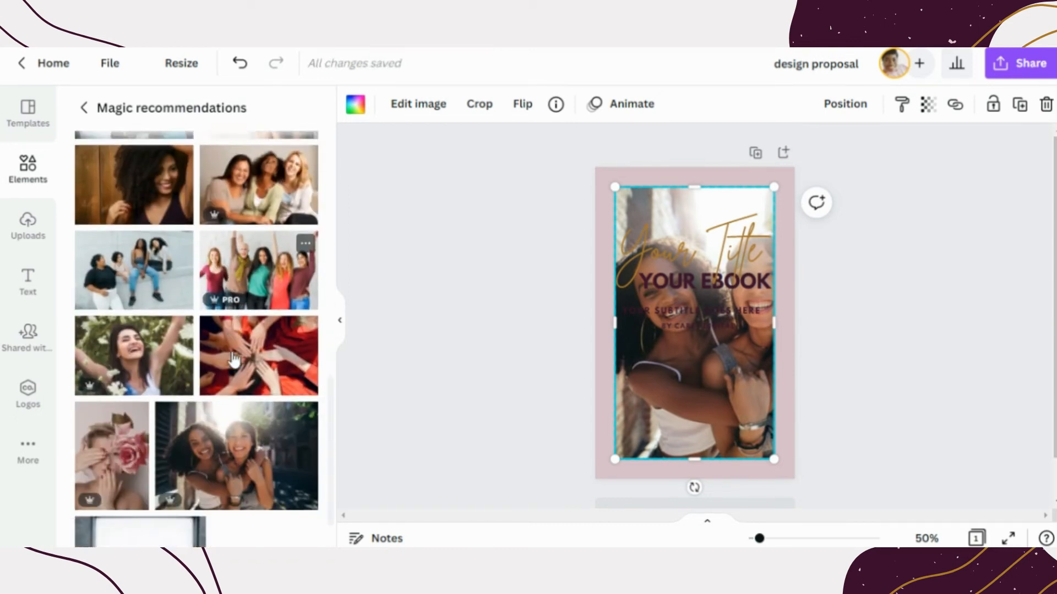
Resize the photo grid beyond the margins so it covers the whole page edge to edge
left_click_drag(694, 187, 699, 330)
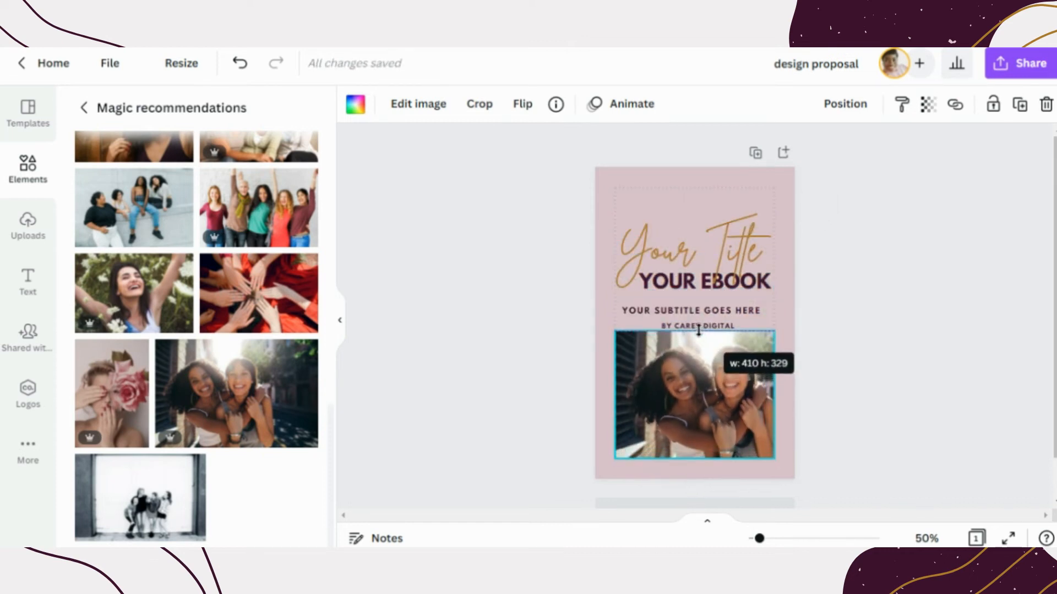
left_click_drag(616, 458, 602, 471)
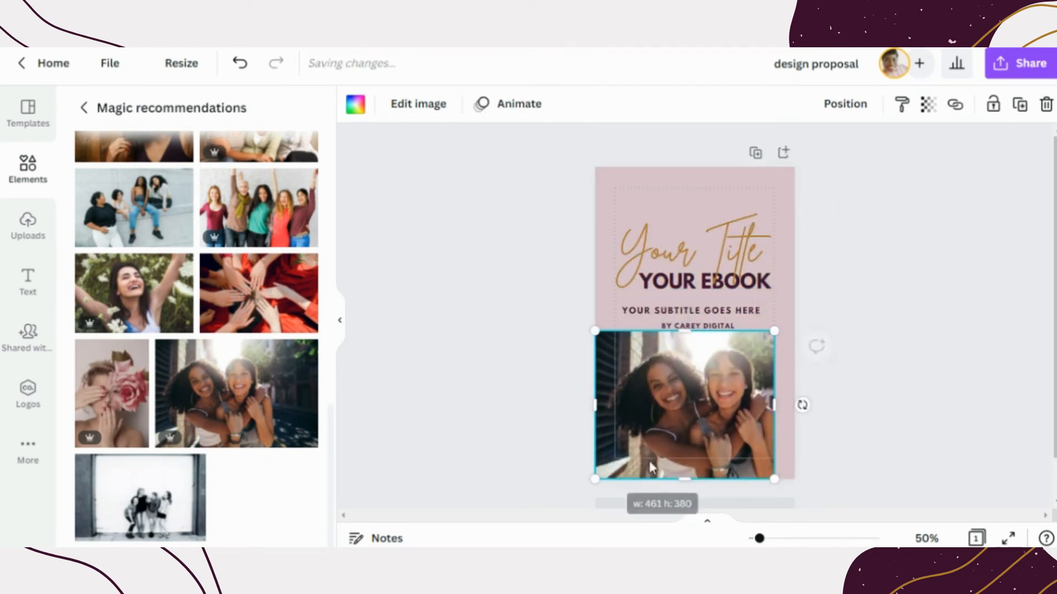
left_click_drag(774, 325, 793, 317)
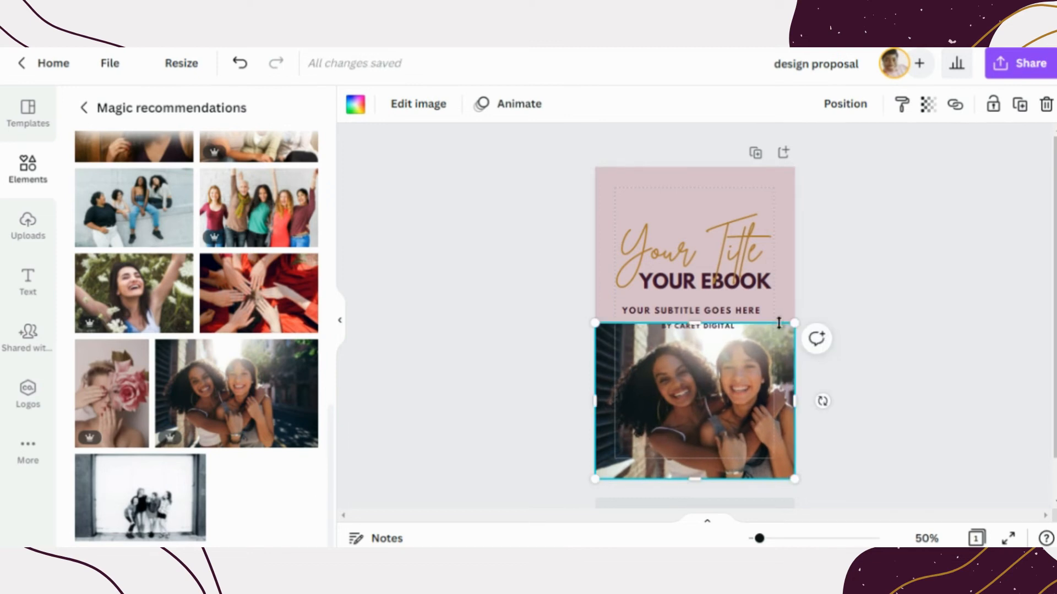
left_click_drag(702, 315, 720, 161)
left_click(862, 344)
left_click(762, 400)
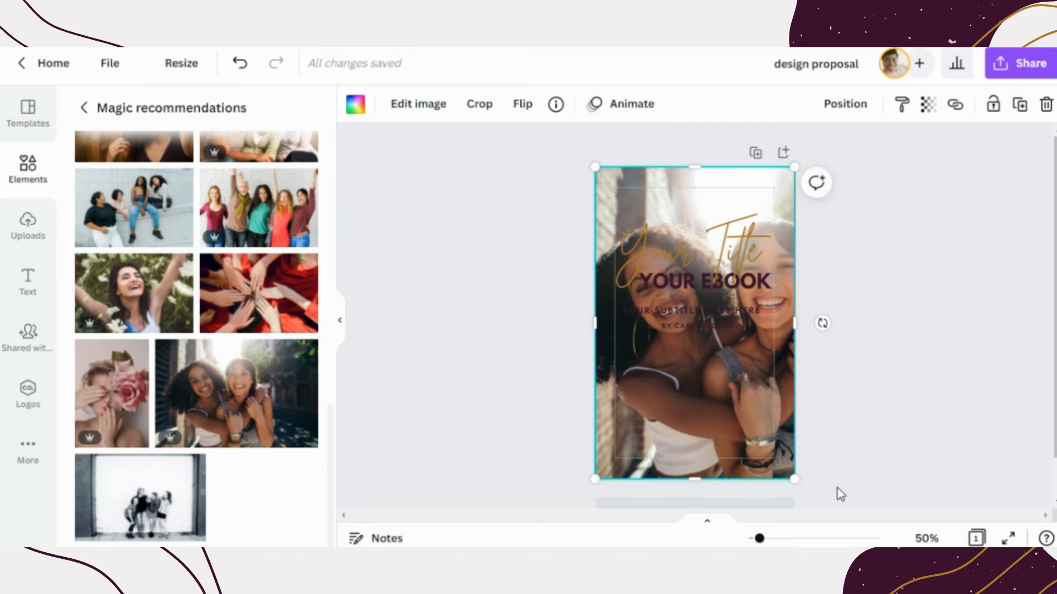
left_click(923, 312)
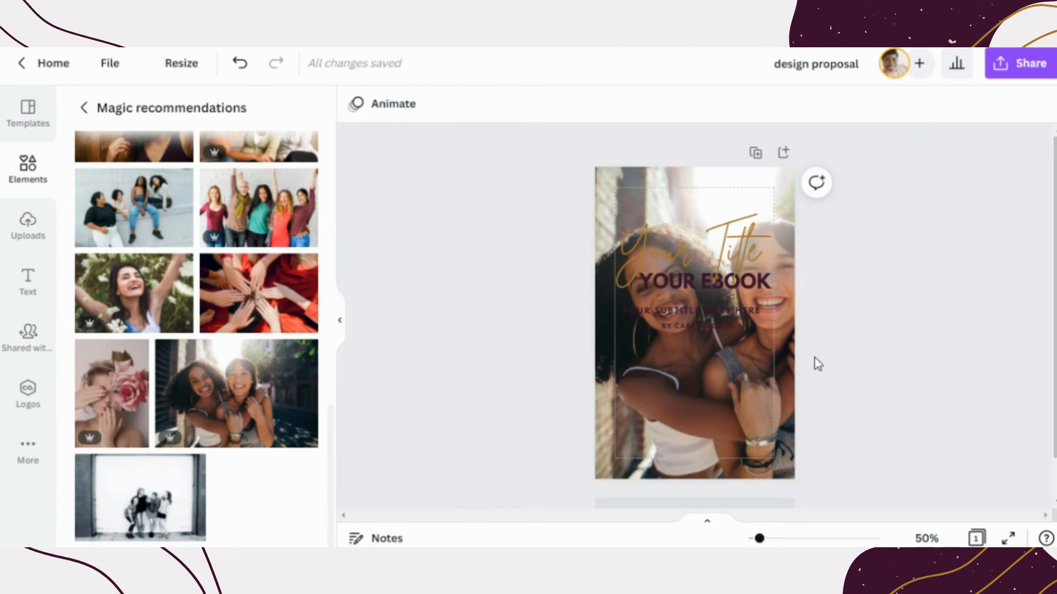
Group the four text lines: both title lines, the subtitle and the brand line
left_click_drag(822, 375, 622, 216)
left_click(878, 341)
left_click_drag(871, 372, 642, 227)
left_click(869, 105)
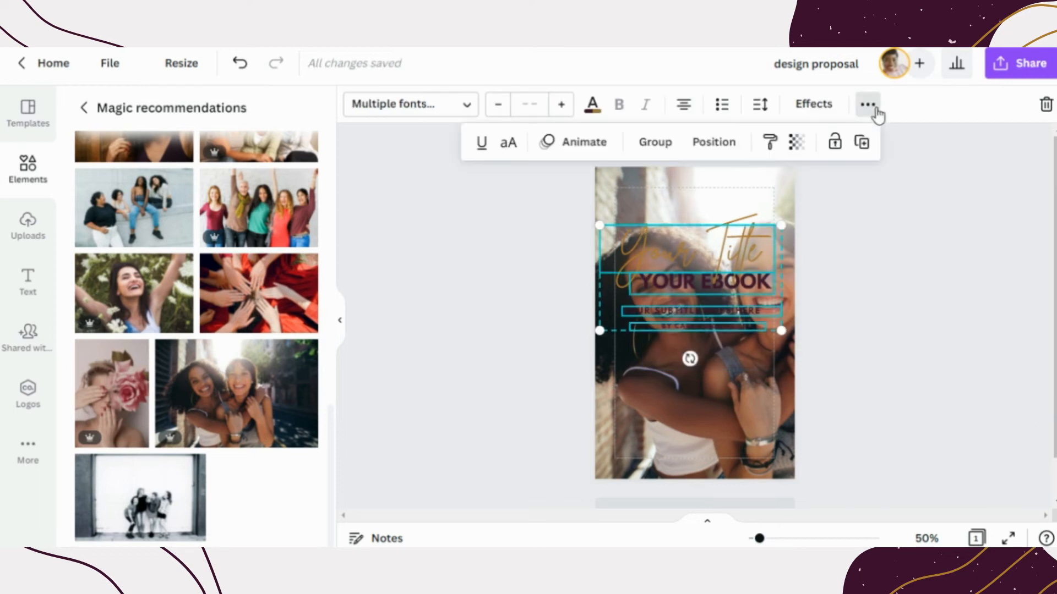
left_click(663, 144)
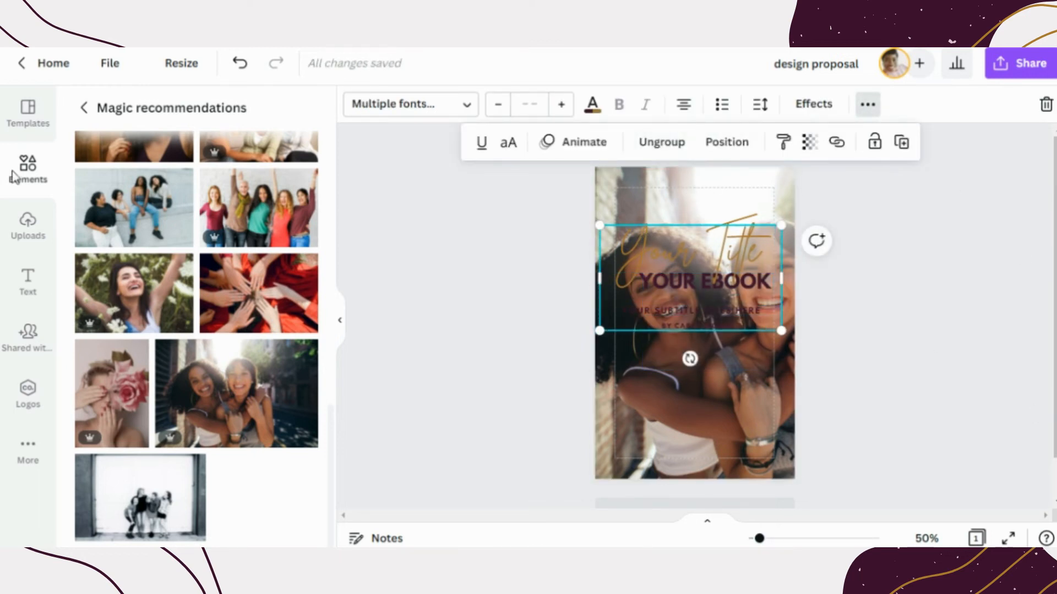
Move the text group to the lower part of the cover, below the faces, and scale it down slightly to the margin width
left_click_drag(737, 256, 752, 380)
left_click_drag(793, 442, 781, 428)
left_click(884, 388)
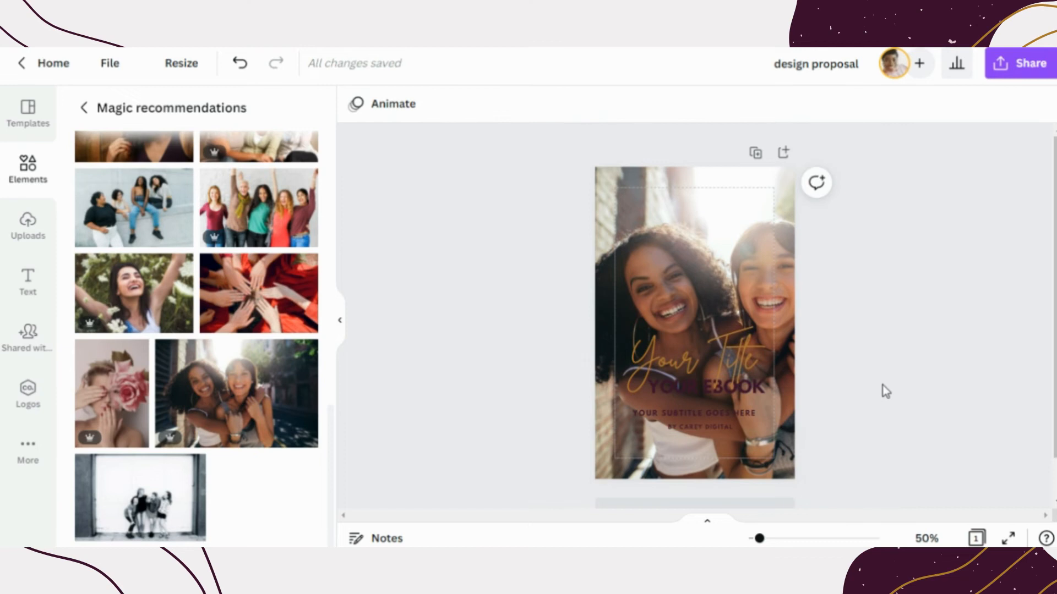
left_click(728, 259)
left_click(823, 355)
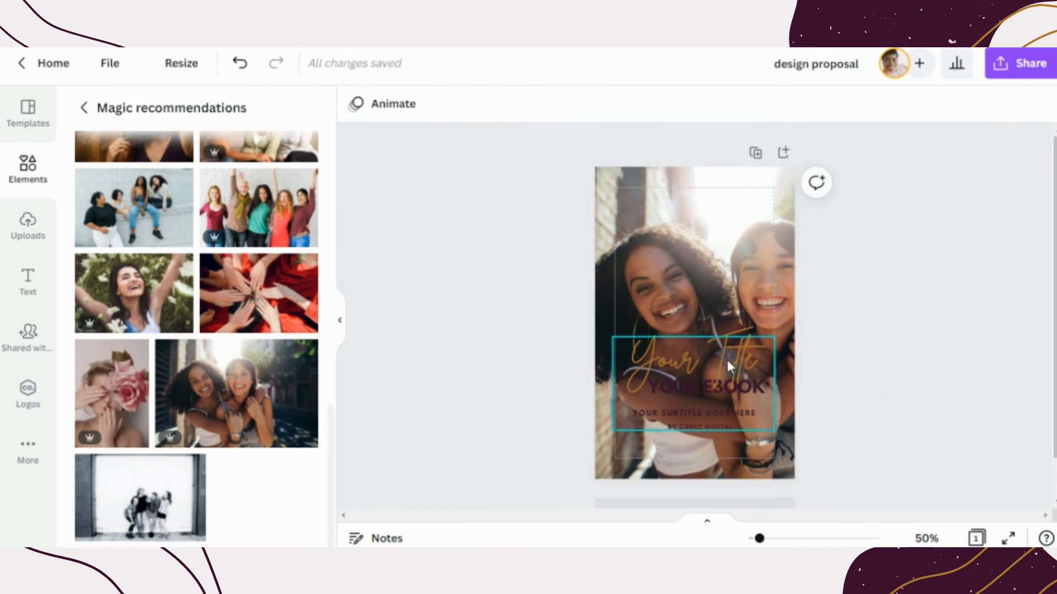
Add a square shape behind the text group and stretch it into a band wider than the page, ending near the lower margin
left_click(27, 175)
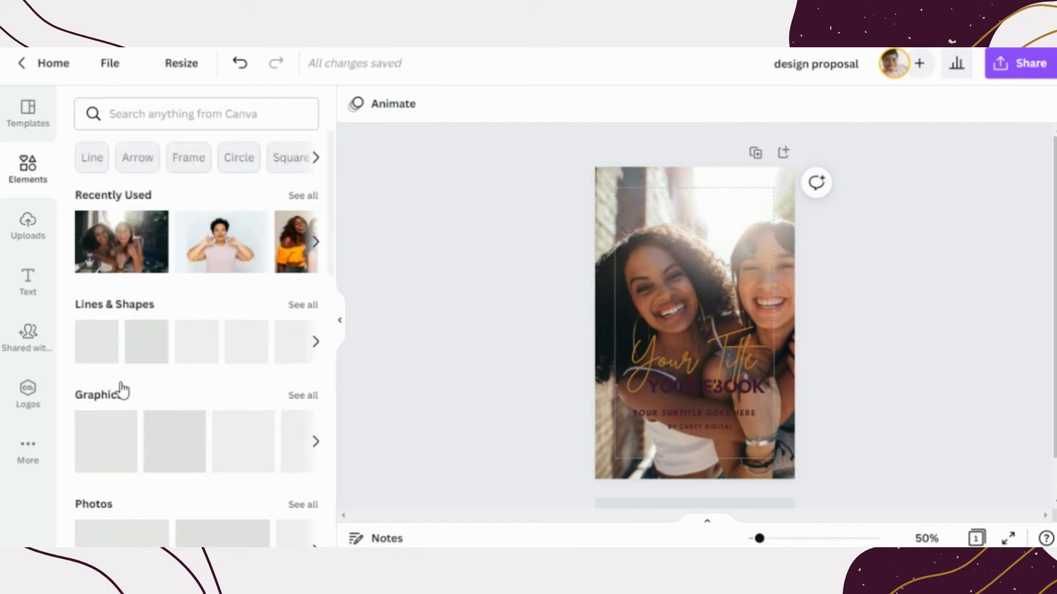
left_click(142, 353)
left_click_drag(695, 294, 669, 338)
left_click_drag(720, 387, 793, 393)
left_click_drag(615, 385, 571, 385)
left_click_drag(697, 435, 696, 459)
Move the text group down slightly to centre it vertically on the band, and select the band
left_click(719, 379)
left_click_drag(717, 376, 717, 390)
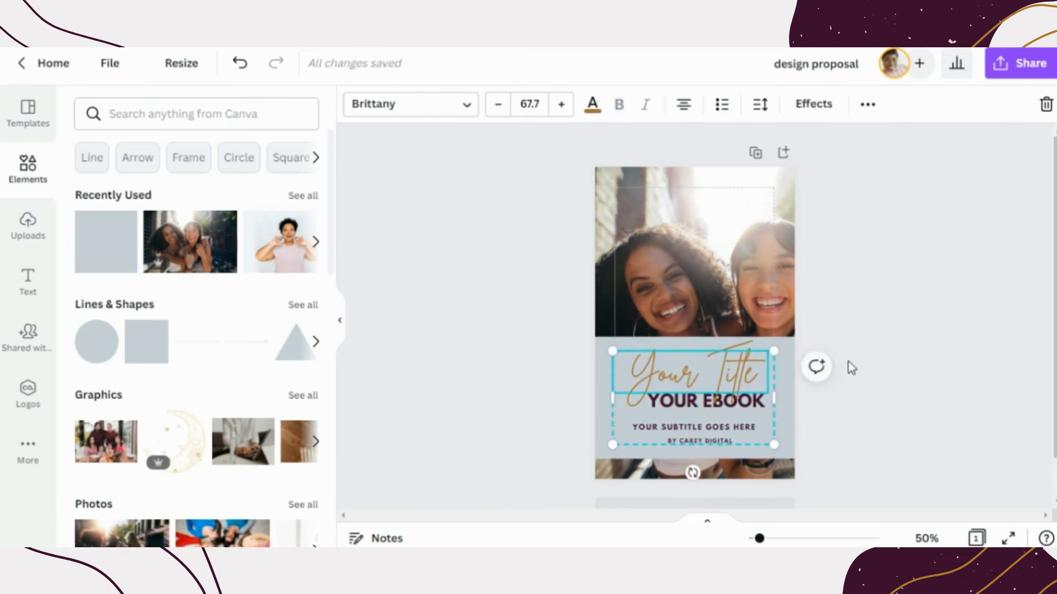
left_click(834, 369)
left_click(793, 389)
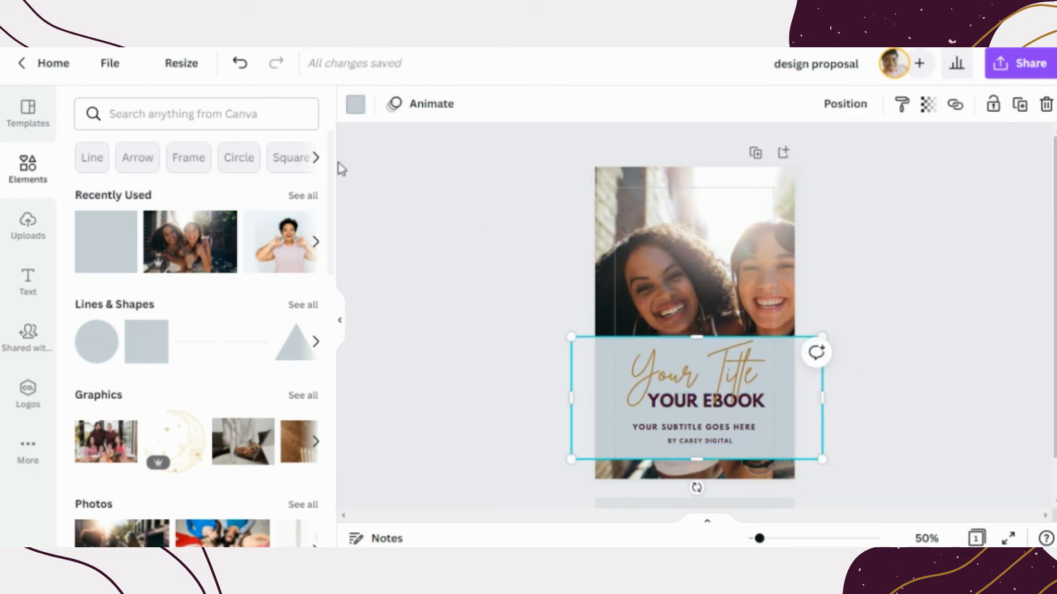
Recolour the band behind the text with the pale pink from the Carey Digital brand palette
left_click(355, 106)
left_click(89, 306)
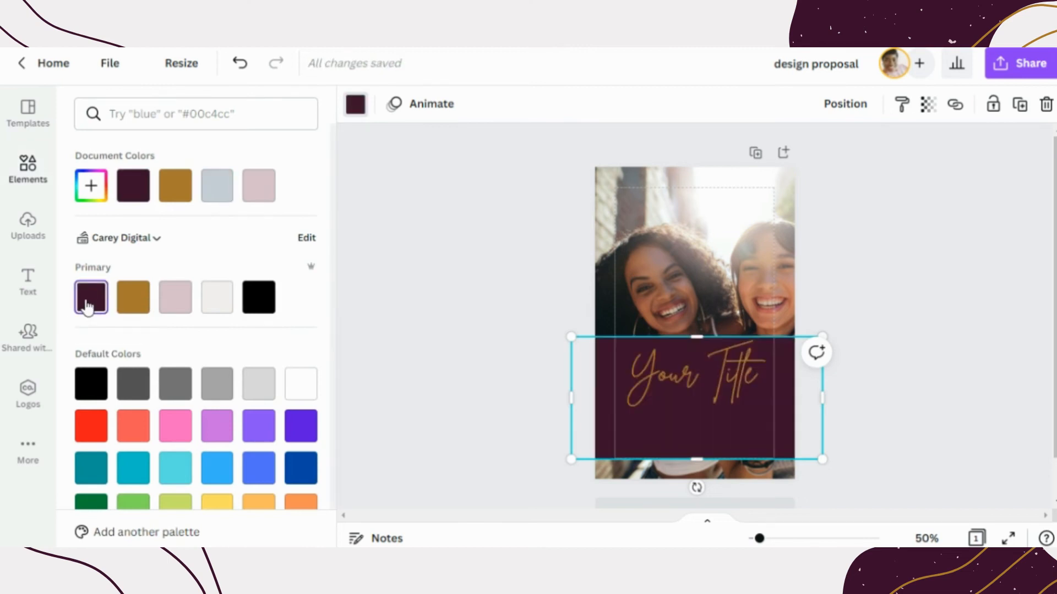
left_click(174, 297)
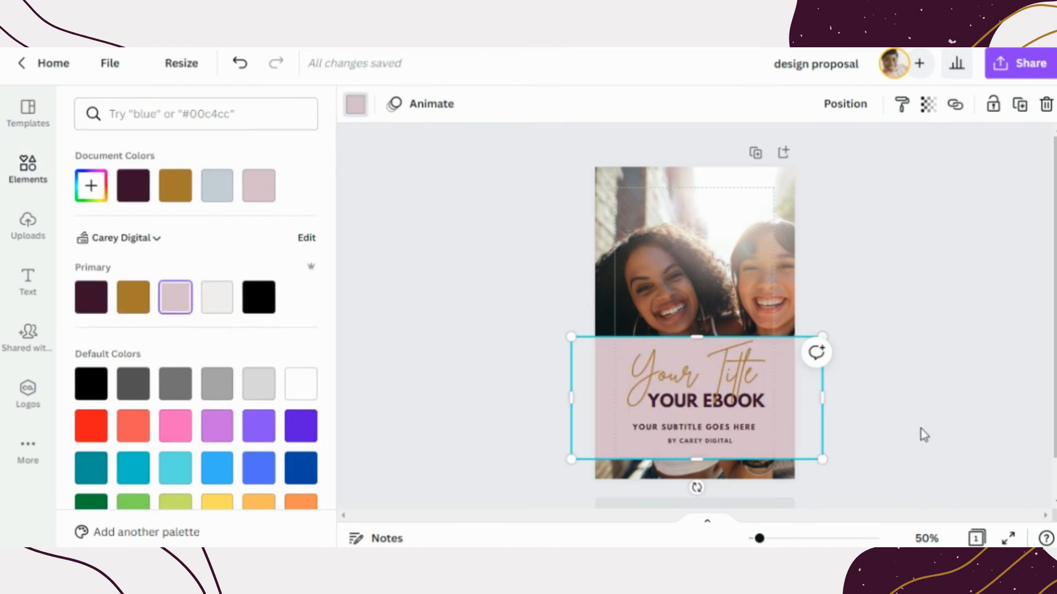
left_click(892, 429)
left_click(602, 417)
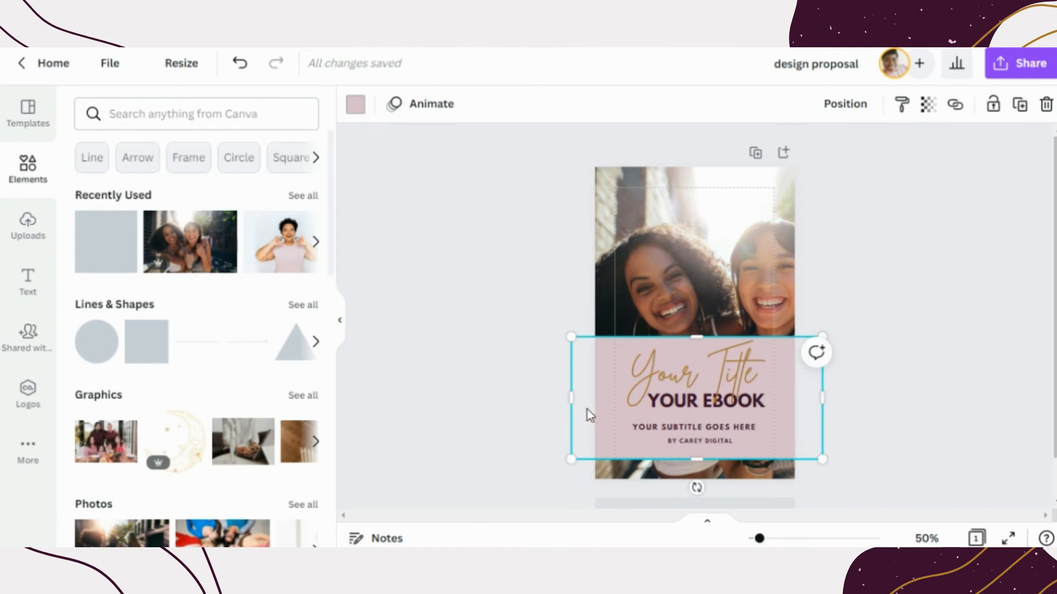
left_click_drag(581, 391, 579, 391)
left_click(868, 380)
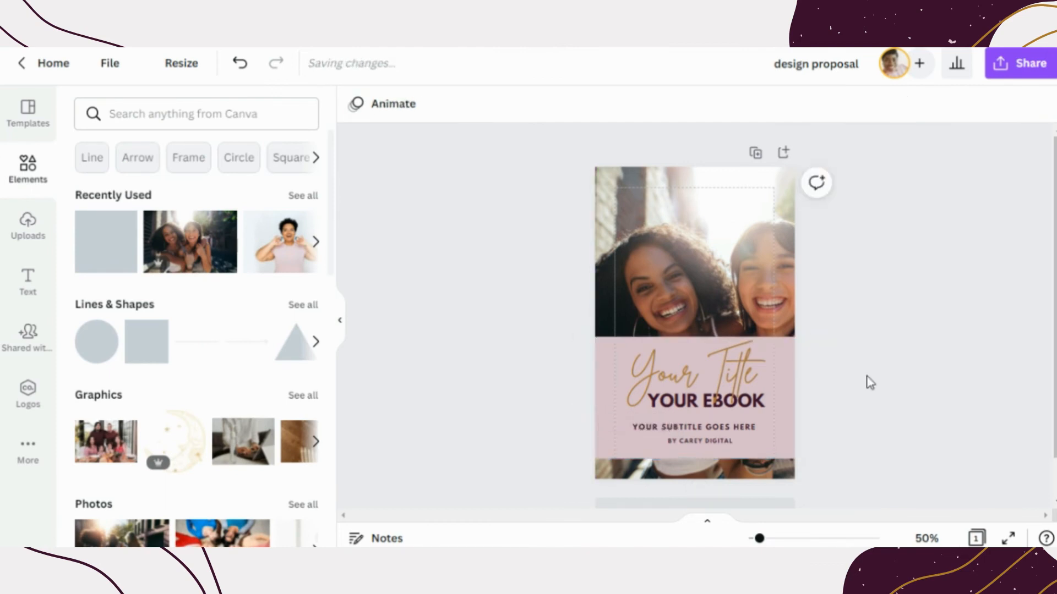
Trim both ends of the pink band so that it spans exactly the page width
left_click(790, 396)
left_click_drag(820, 390, 794, 391)
left_click_drag(569, 397, 598, 392)
left_click(842, 391)
Ungroup the title, subtitle and brand lines
left_click(695, 446)
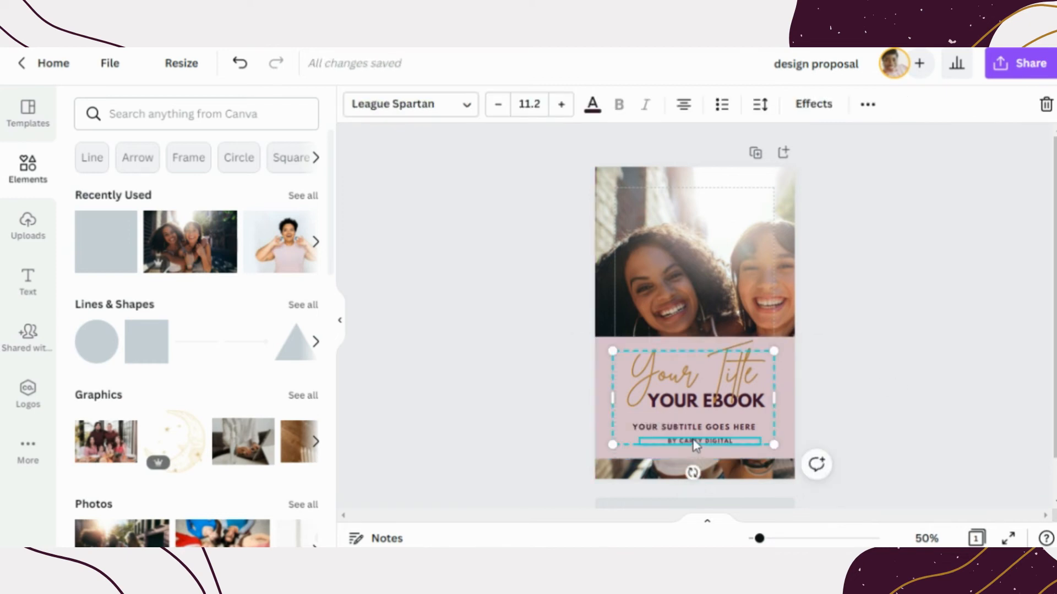
left_click(866, 107)
left_click(637, 143)
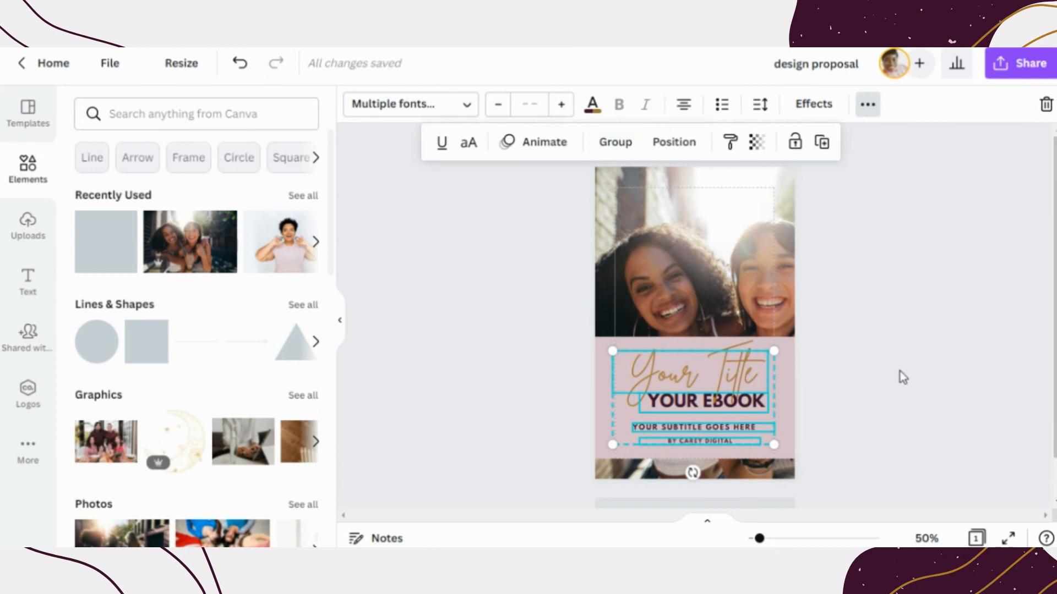
left_click(934, 374)
Move the brand line down slightly and enlarge the script line "Your Title" to about the margin width
left_click(707, 443)
left_click_drag(707, 443, 703, 450)
left_click(704, 368)
left_click_drag(612, 351, 596, 344)
left_click_drag(769, 346, 772, 343)
left_click(714, 405)
left_click(676, 405)
left_click(801, 419)
Enlarge the cover photo inside its crop frame and shift it right so the woman with curly hair fits fully
double_click(743, 281)
left_click_drag(724, 294, 720, 243)
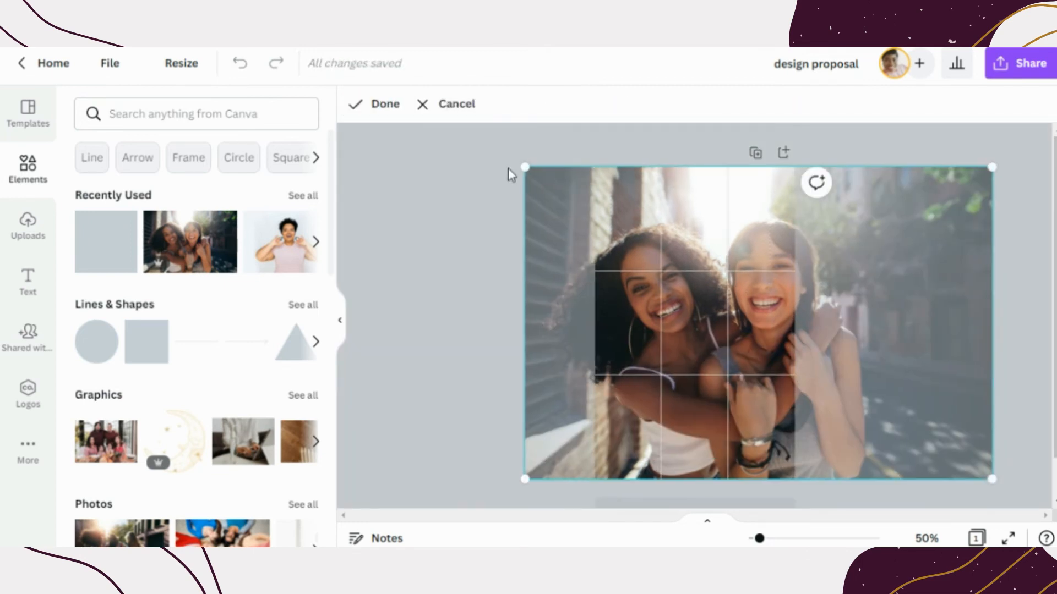
left_click(508, 168)
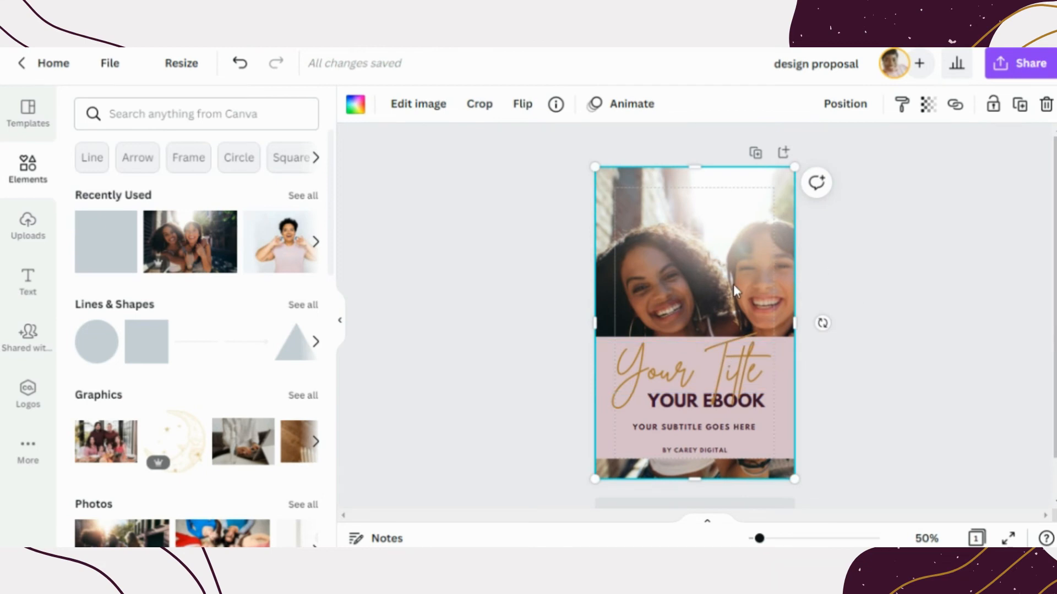
double_click(701, 252)
left_click_drag(519, 172, 479, 138)
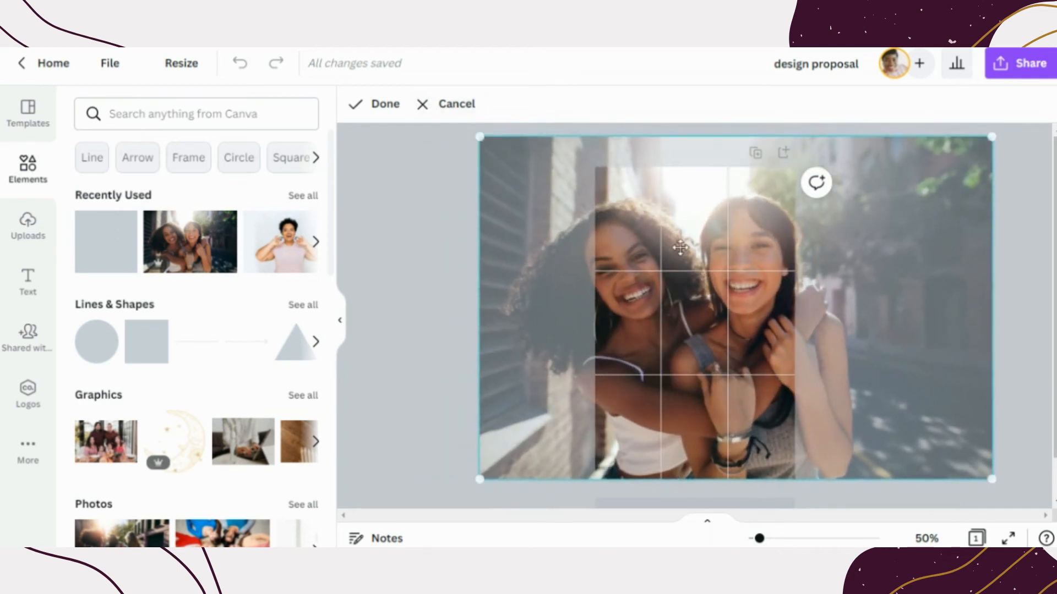
left_click_drag(681, 248, 713, 248)
left_click(461, 229)
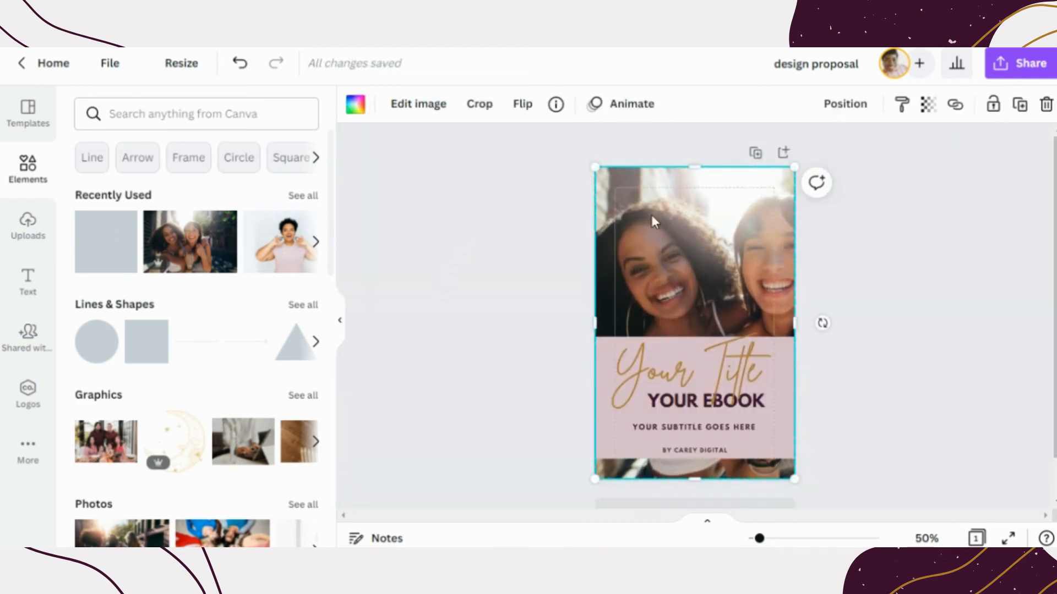
Move the brand line slightly right to centre it under the subtitle
left_click(907, 289)
left_click(725, 449)
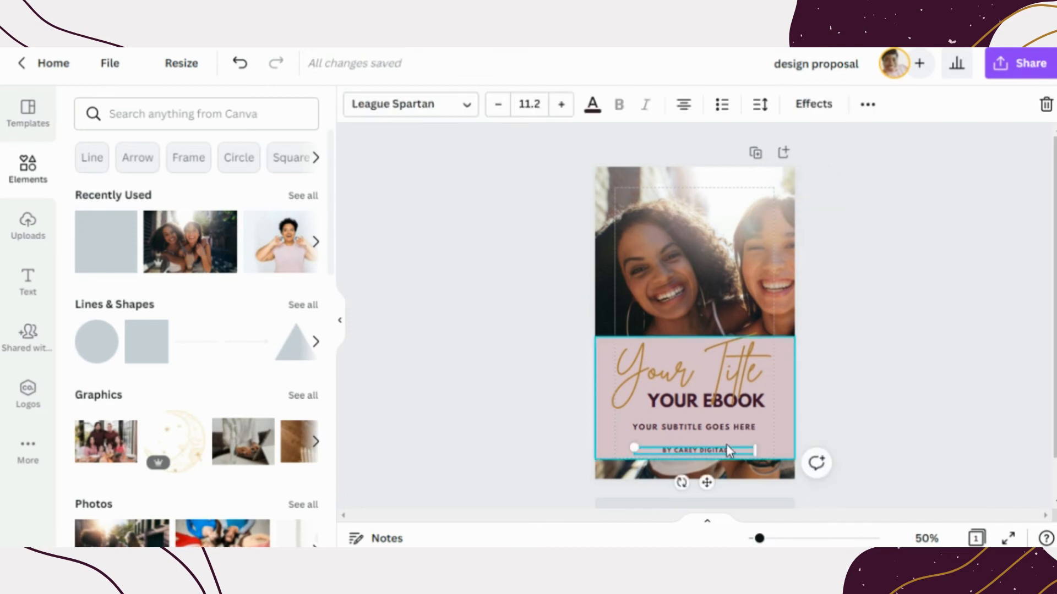
left_click(837, 420)
left_click(698, 450)
left_click_drag(698, 450, 703, 450)
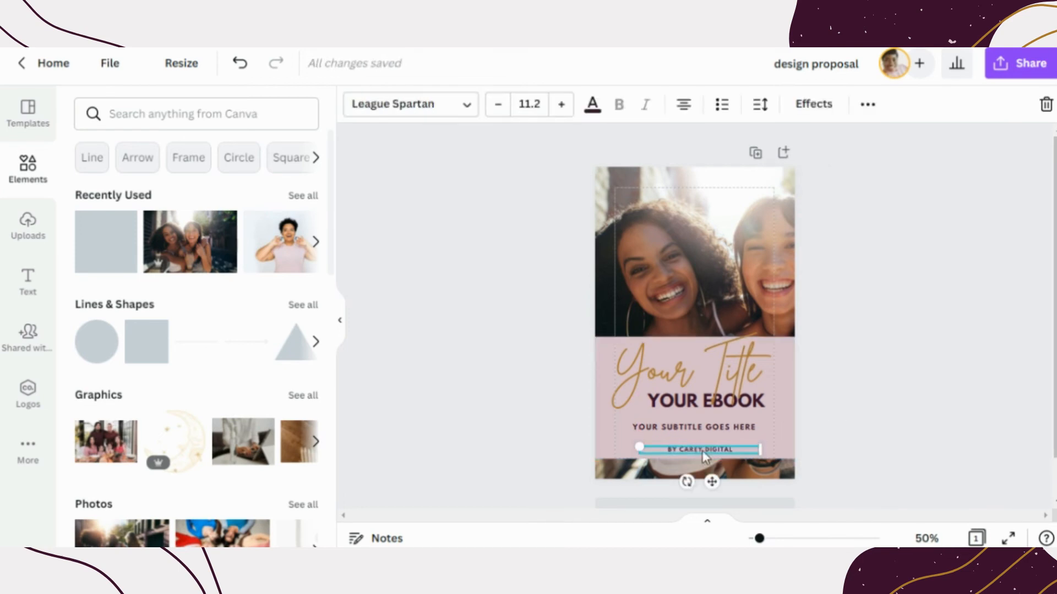
left_click(820, 394)
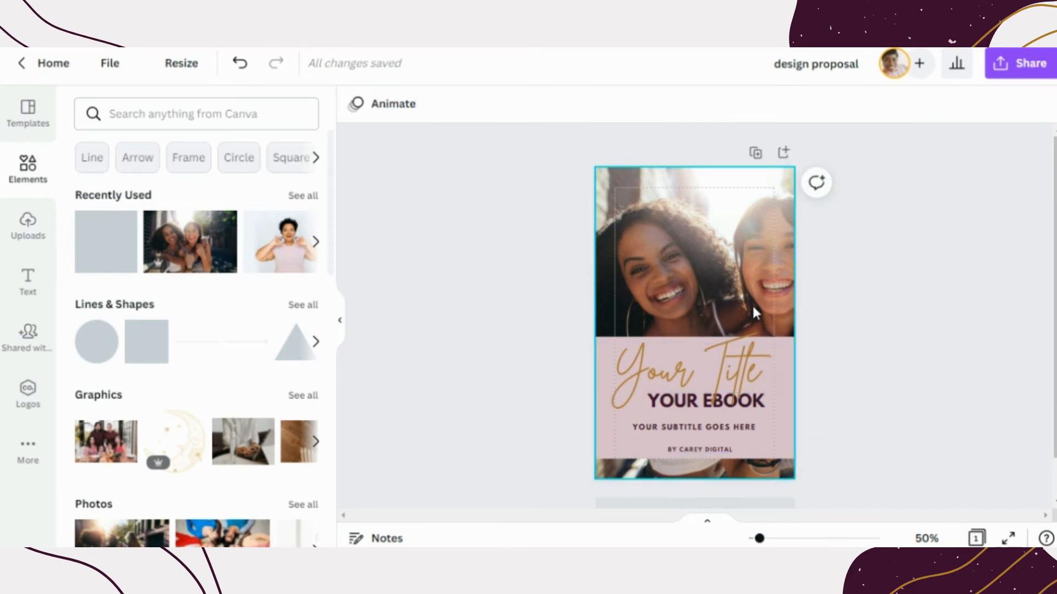
Recolour the subtitle text in gold
left_click(657, 430)
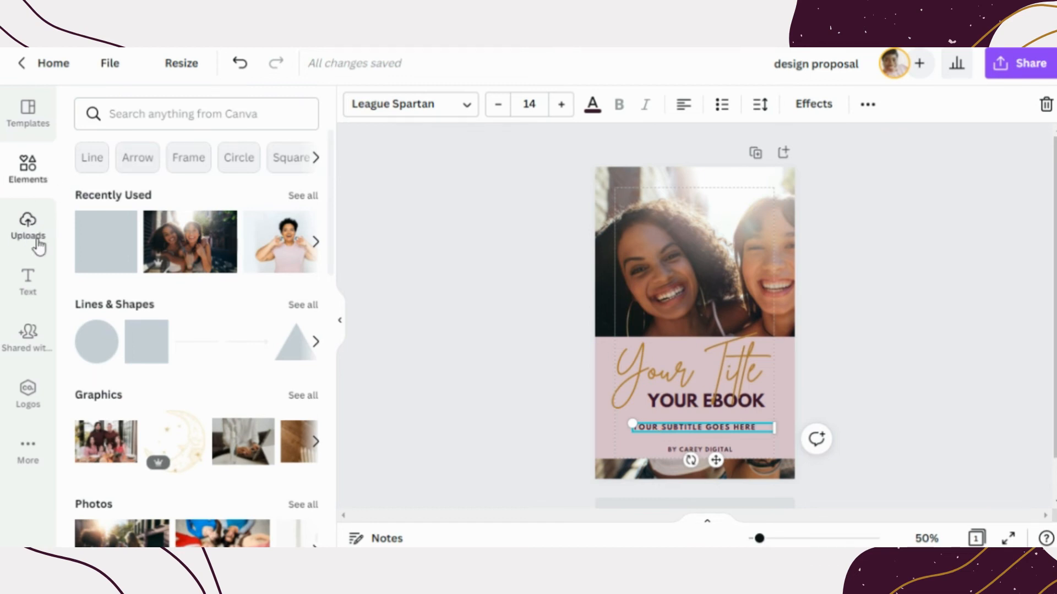
left_click(822, 416)
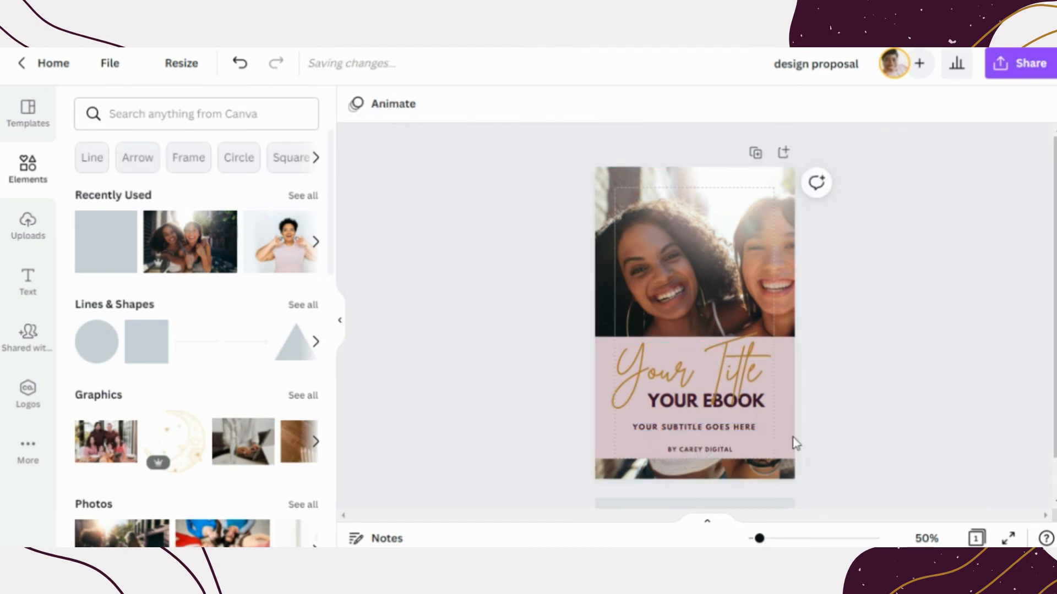
left_click(762, 430)
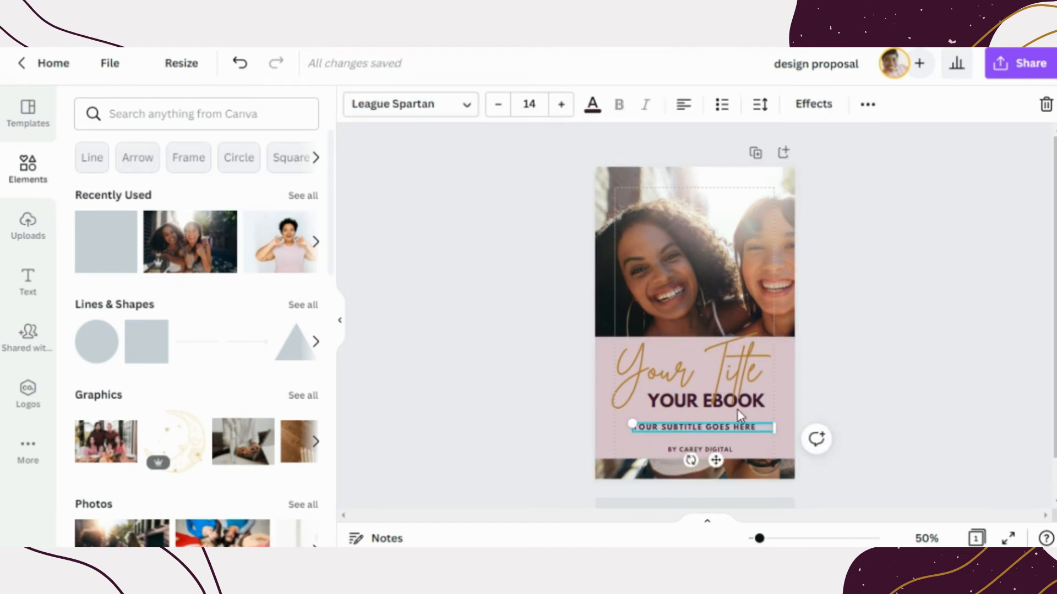
left_click(593, 104)
left_click(175, 185)
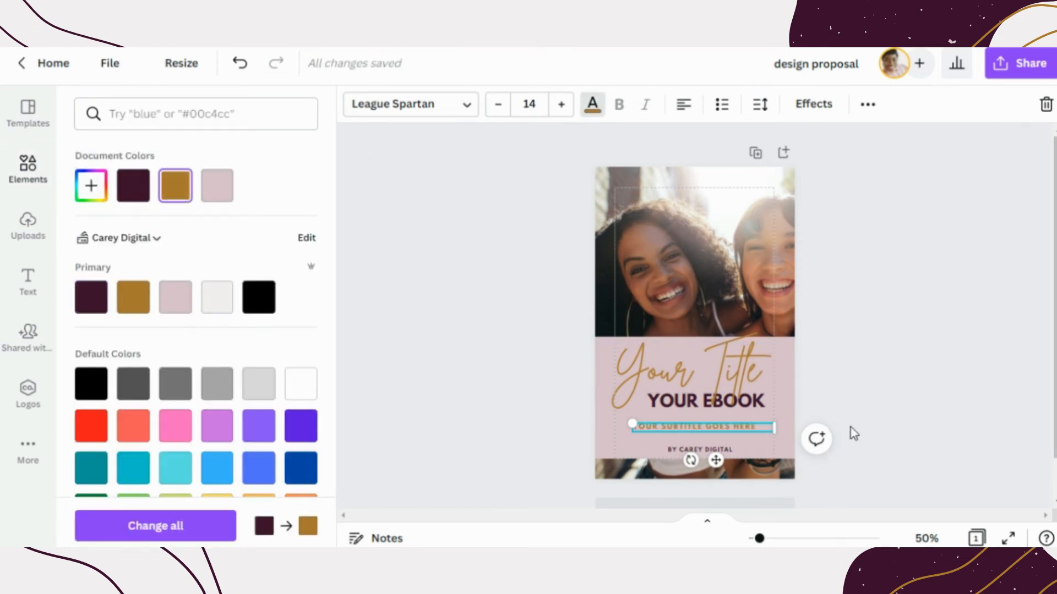
left_click(890, 389)
left_click(863, 356)
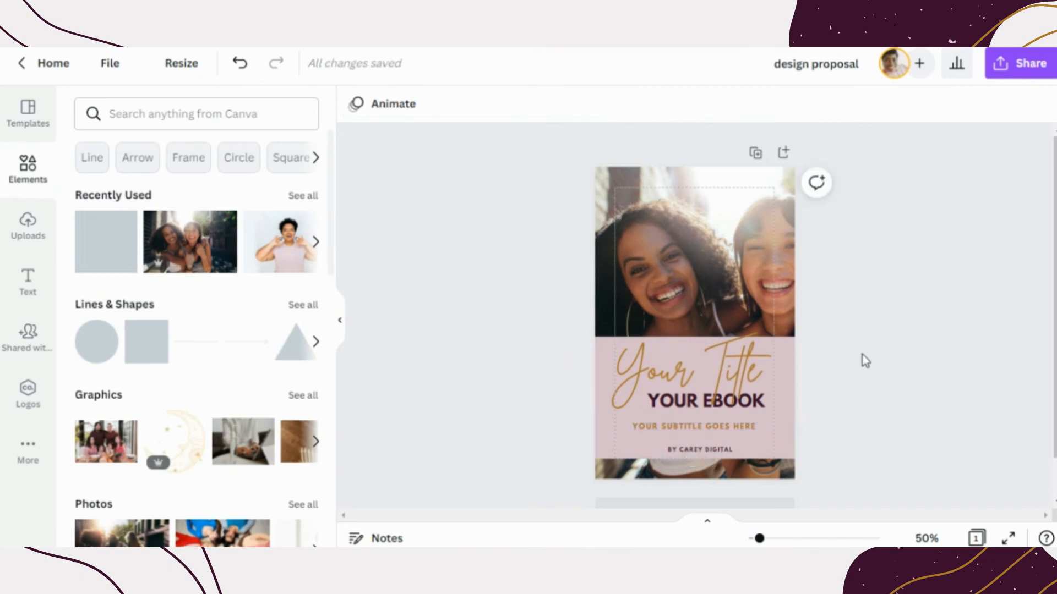
Add a square shape, flatten it into a narrow bar and place it behind the subtitle text
left_click(144, 347)
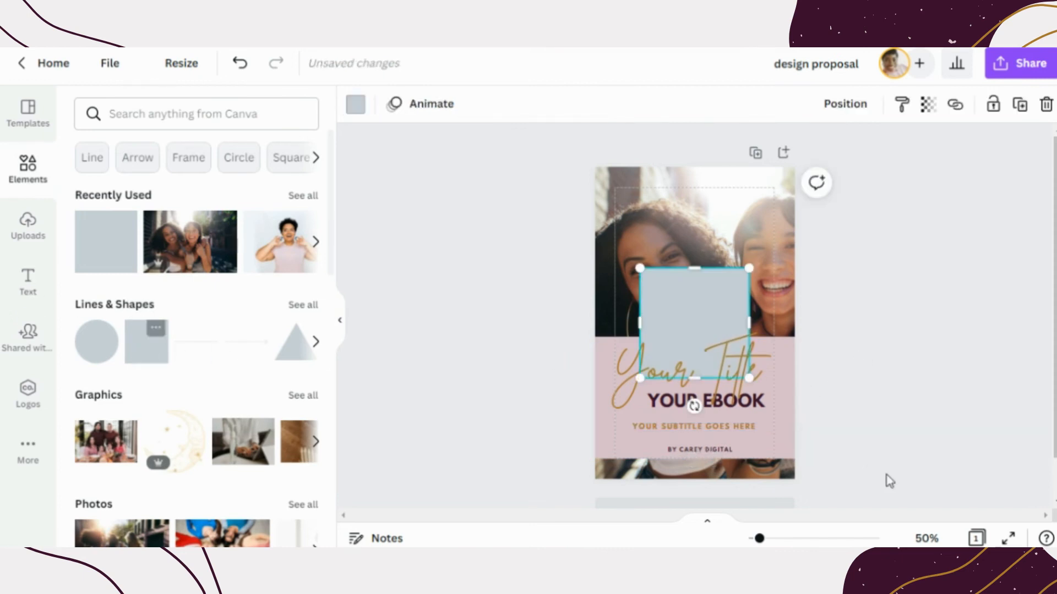
mouse_move(695, 269)
left_mouse_down()
mouse_move(682, 346)
mouse_move(677, 329)
mouse_move(704, 259)
left_mouse_up()
left_click_drag(698, 310, 760, 426)
left_click_drag(762, 462, 847, 355)
left_click_drag(770, 350, 761, 422)
left_click_drag(705, 440, 705, 434)
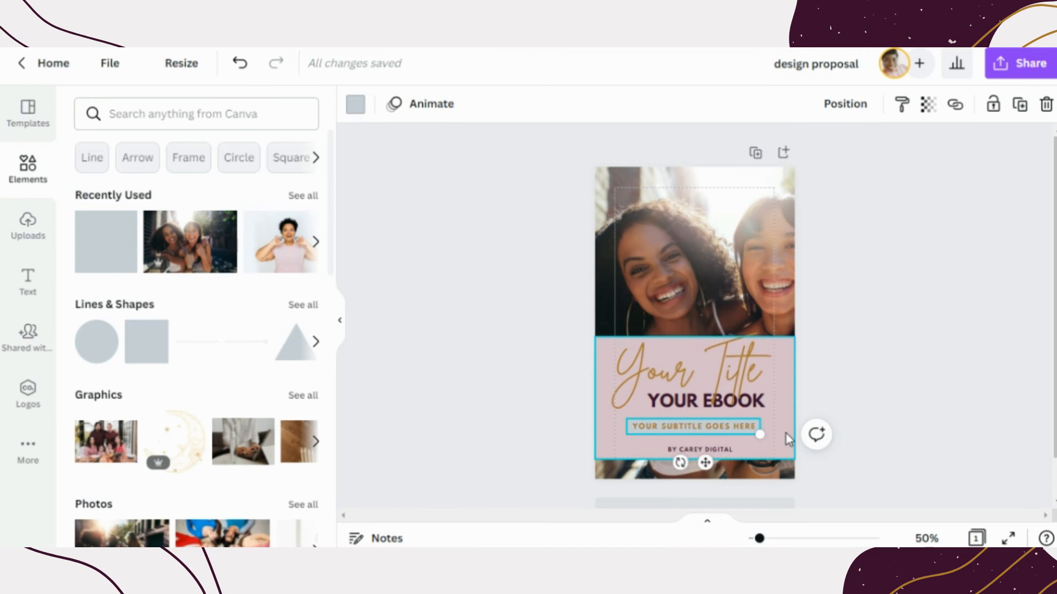
Recolour the subtitle bar in the dark plum brand colour and widen it to both page margins
left_click(355, 104)
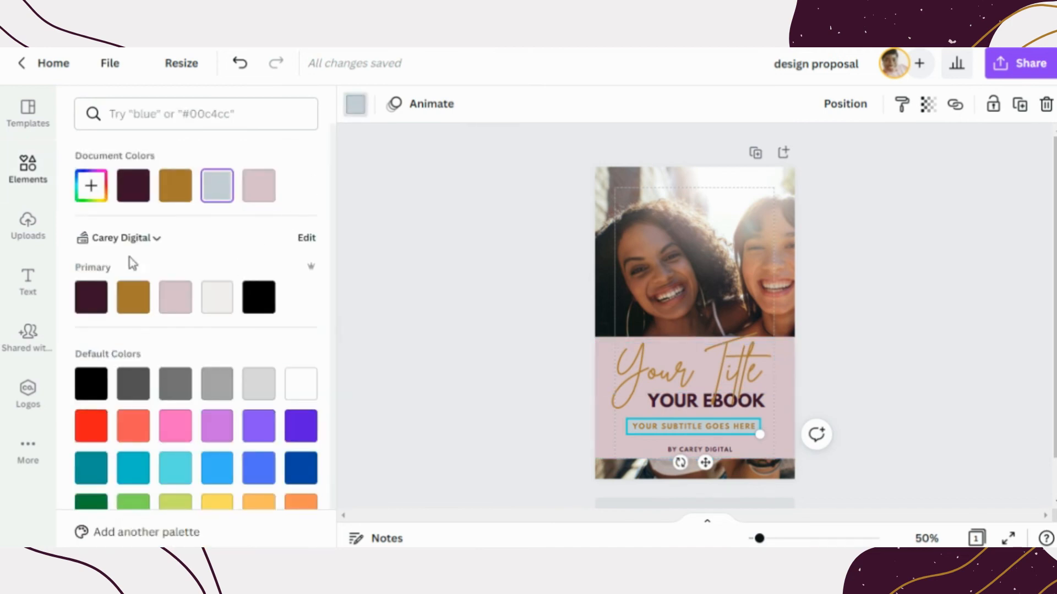
left_click(91, 298)
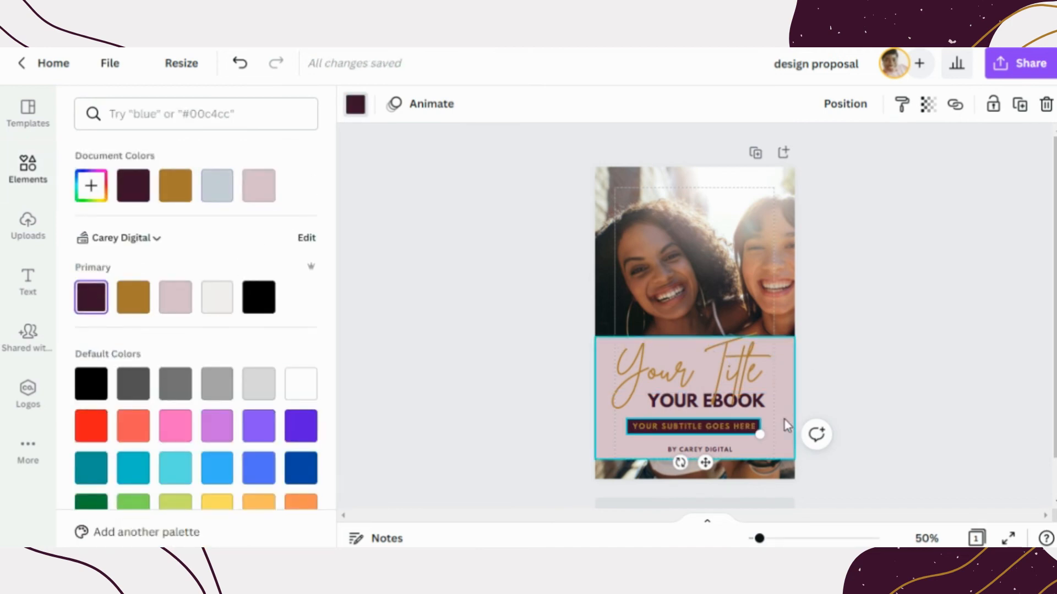
left_click_drag(768, 423, 782, 424)
left_click_drag(626, 424, 614, 424)
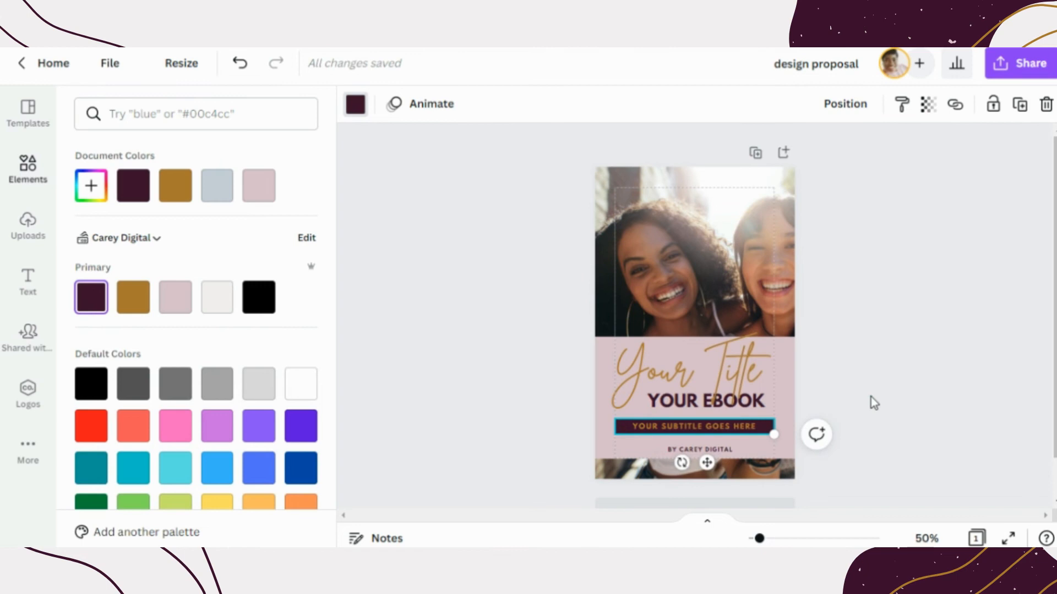
left_click(874, 403)
Recolour the subtitle text in the off-white brand colour and collapse the side panel
left_click(592, 104)
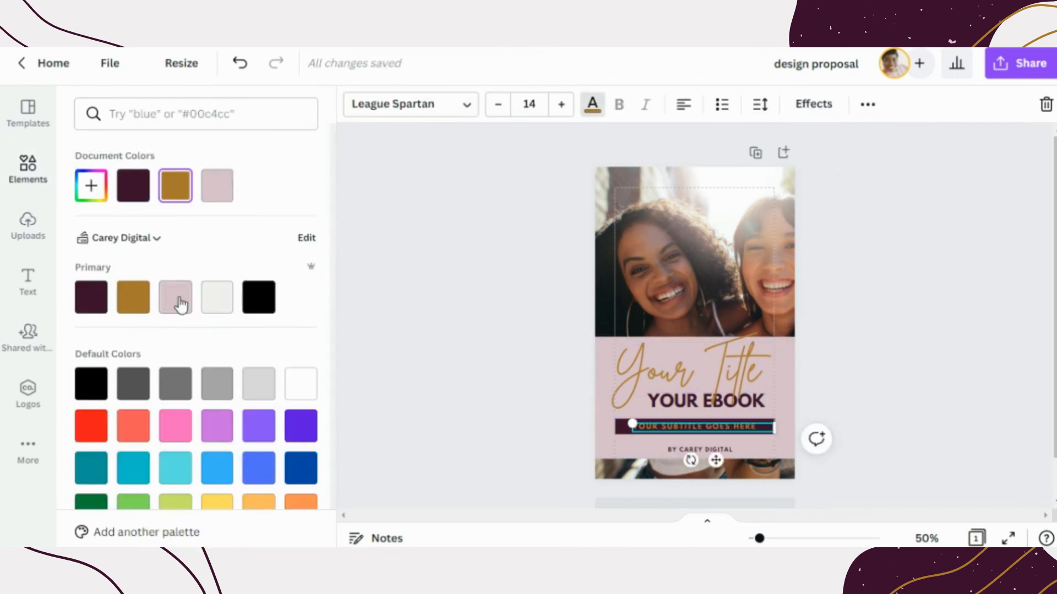
left_click(217, 298)
left_click(848, 389)
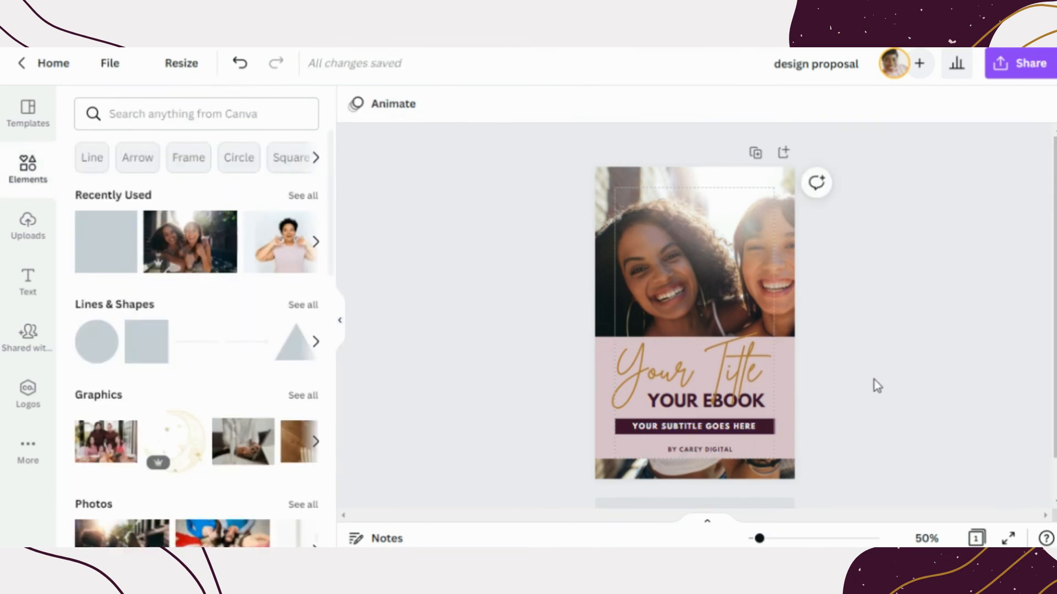
left_click(718, 444)
left_click(839, 421)
left_click(339, 325)
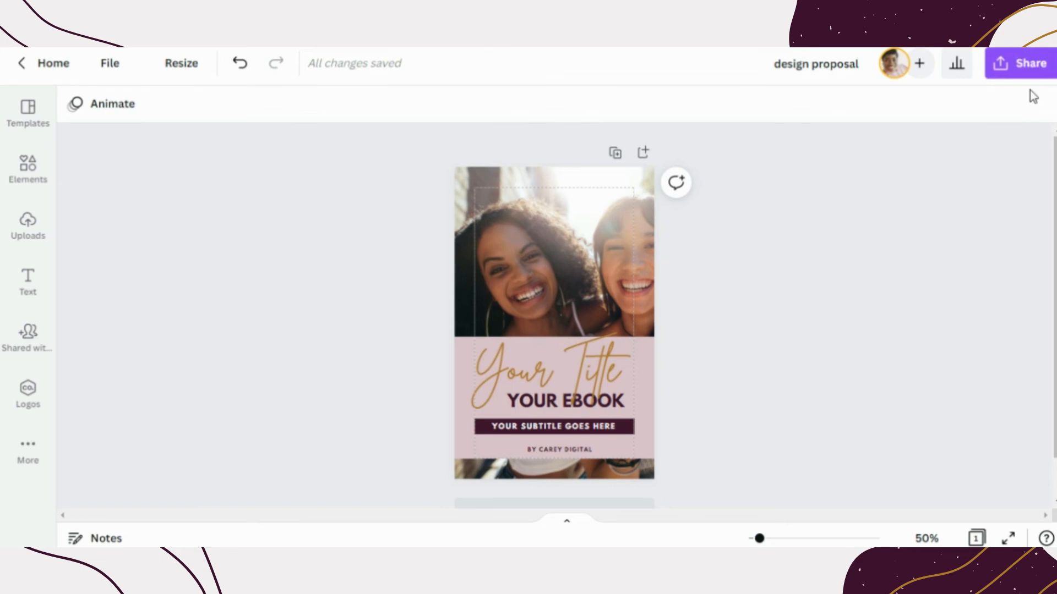
Examine all share and publish options for the design, including link, social, save, messaging, design and further app destinations
left_click(1000, 69)
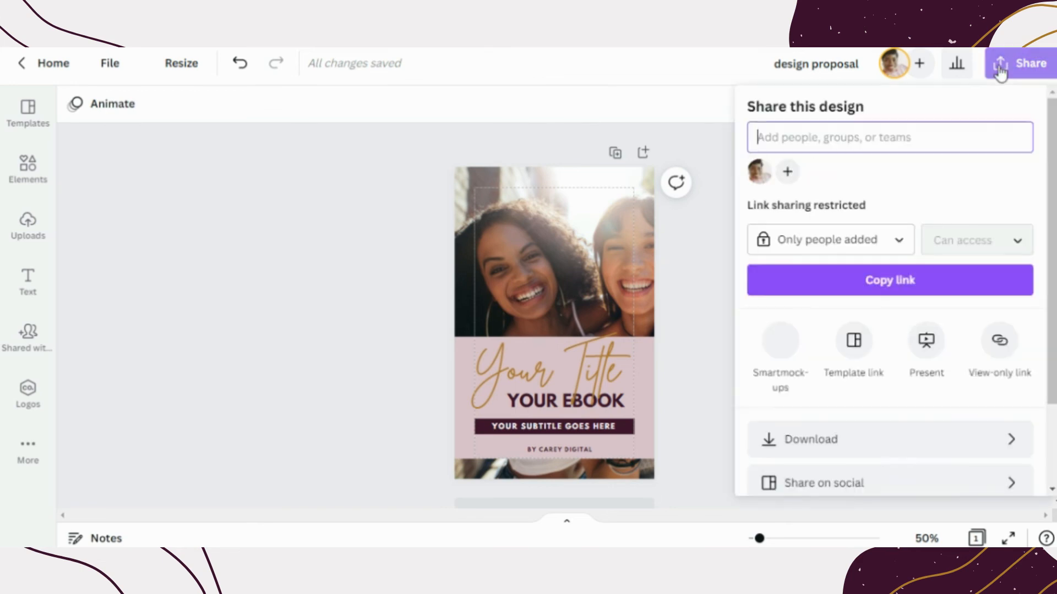
scroll(982, 173, "down", 2)
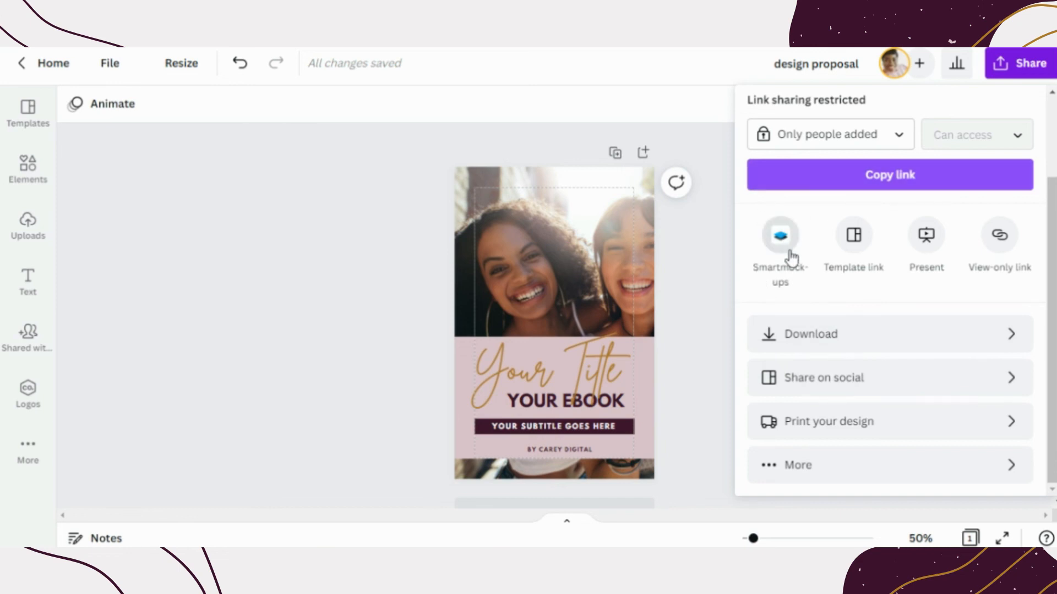
scroll(906, 261, "up", 2)
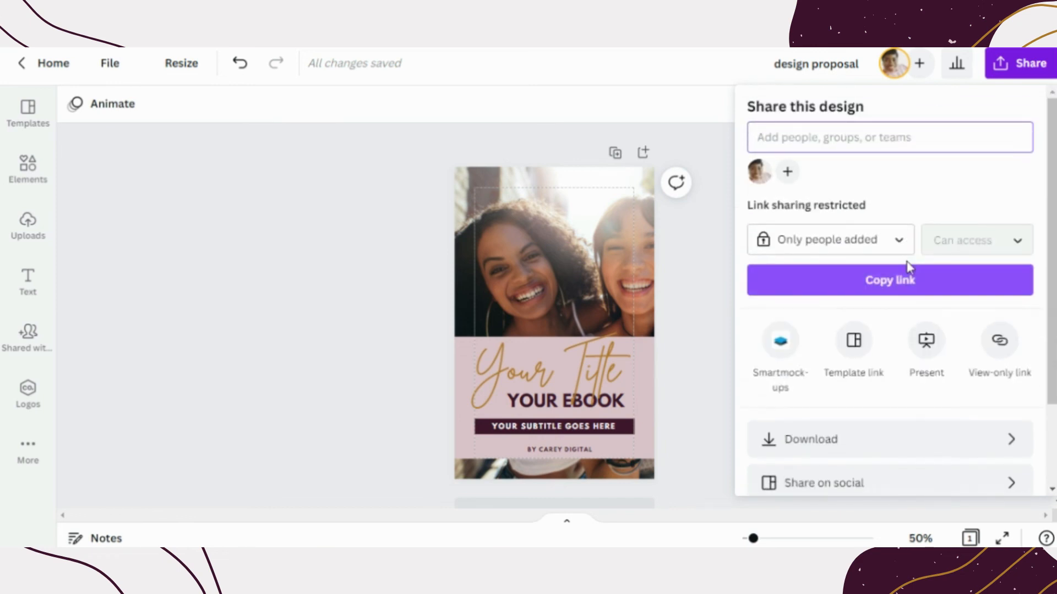
scroll(907, 267, "down", 2)
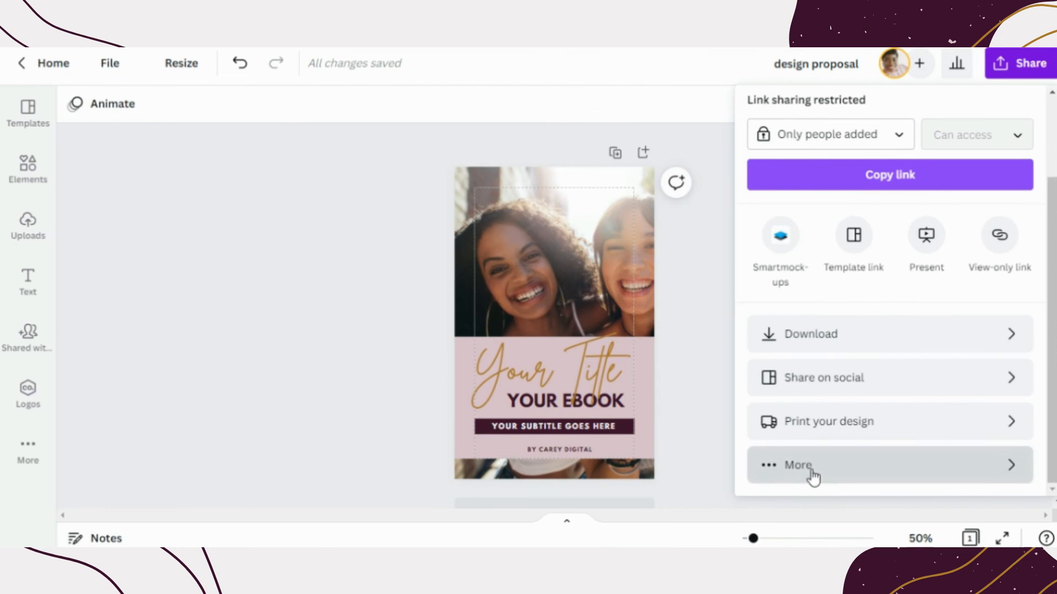
left_click(798, 465)
scroll(963, 234, "down", 2)
scroll(955, 243, "up", 2)
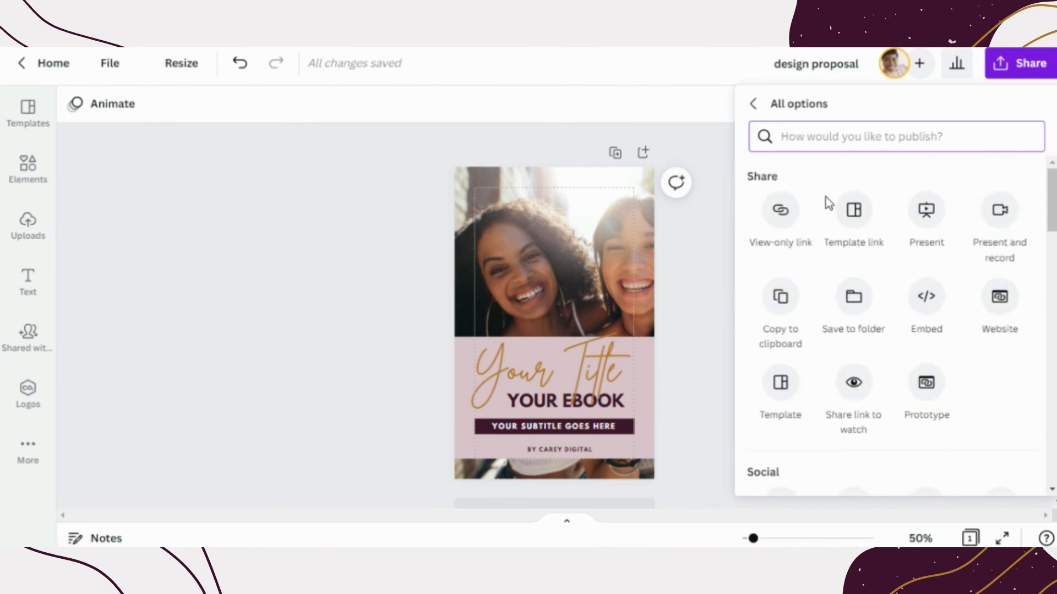
scroll(904, 243, "down", 5)
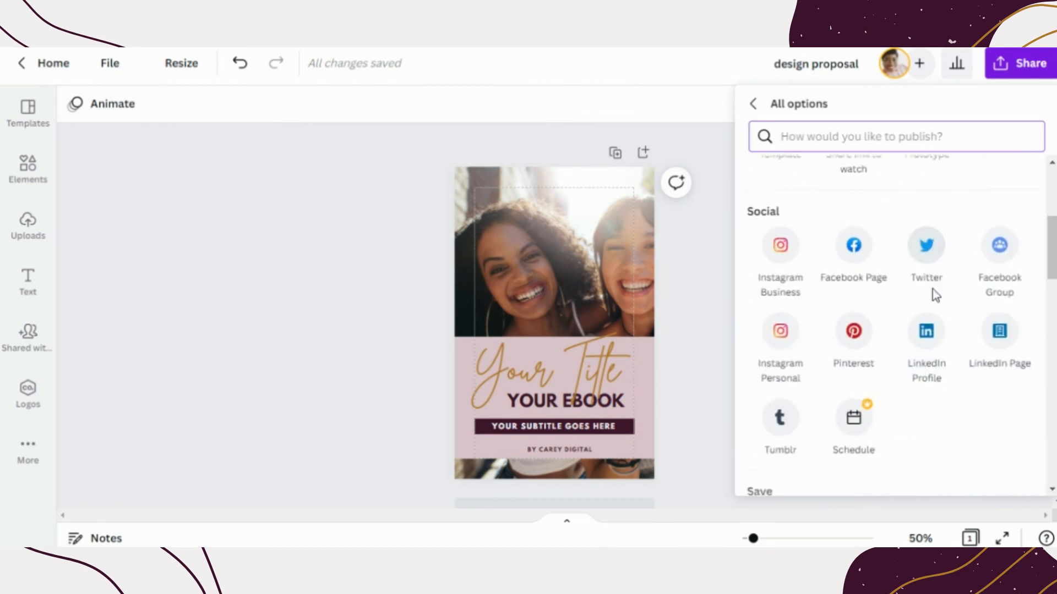
scroll(935, 297, "down", 2)
scroll(936, 305, "down", 4)
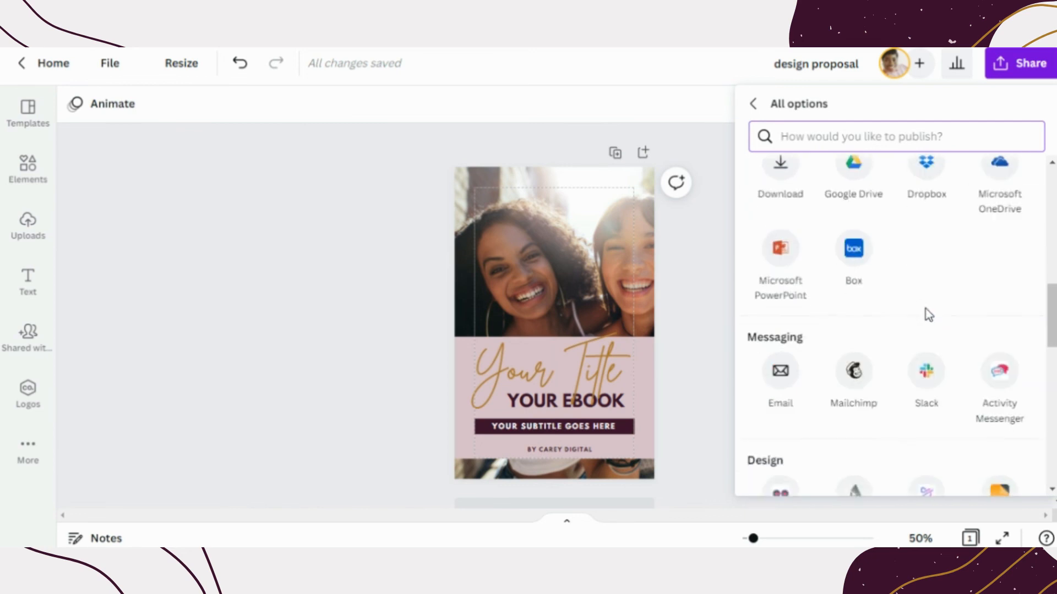
scroll(916, 299, "up", 1)
scroll(936, 283, "down", 1)
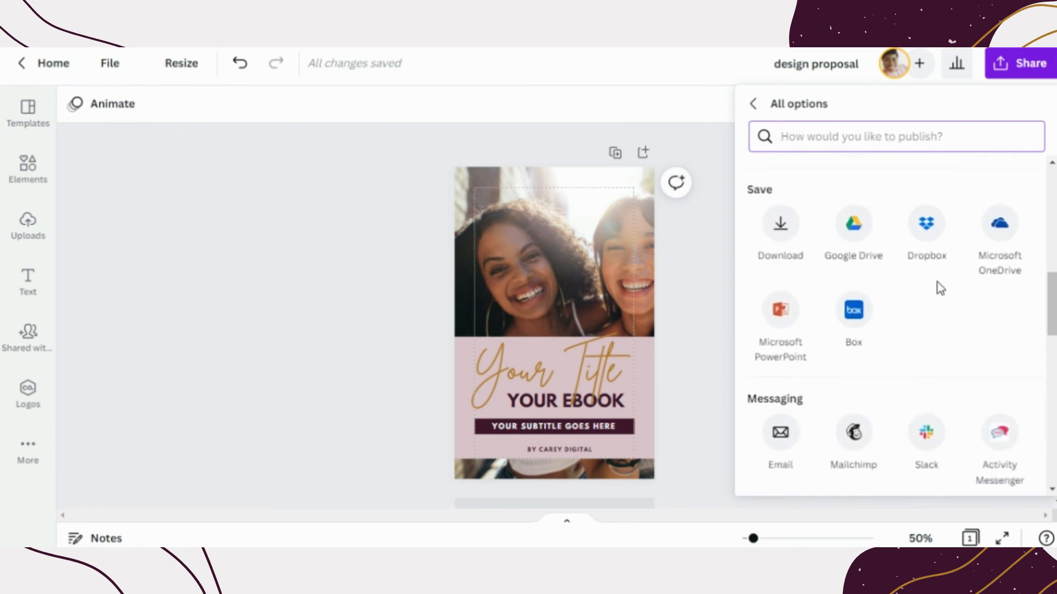
scroll(942, 276, "down", 4)
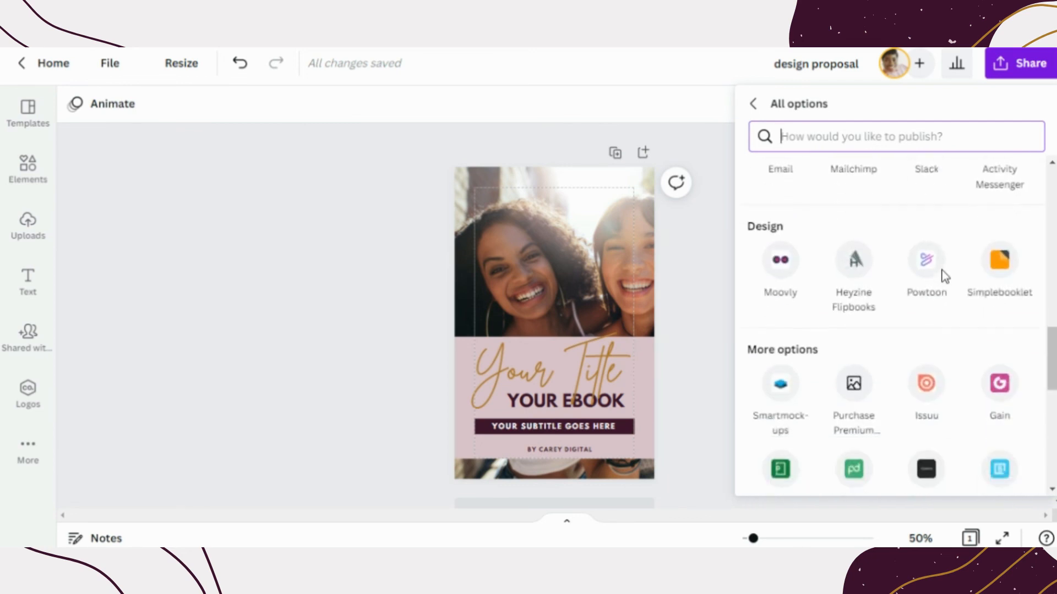
scroll(851, 279, "down", 3)
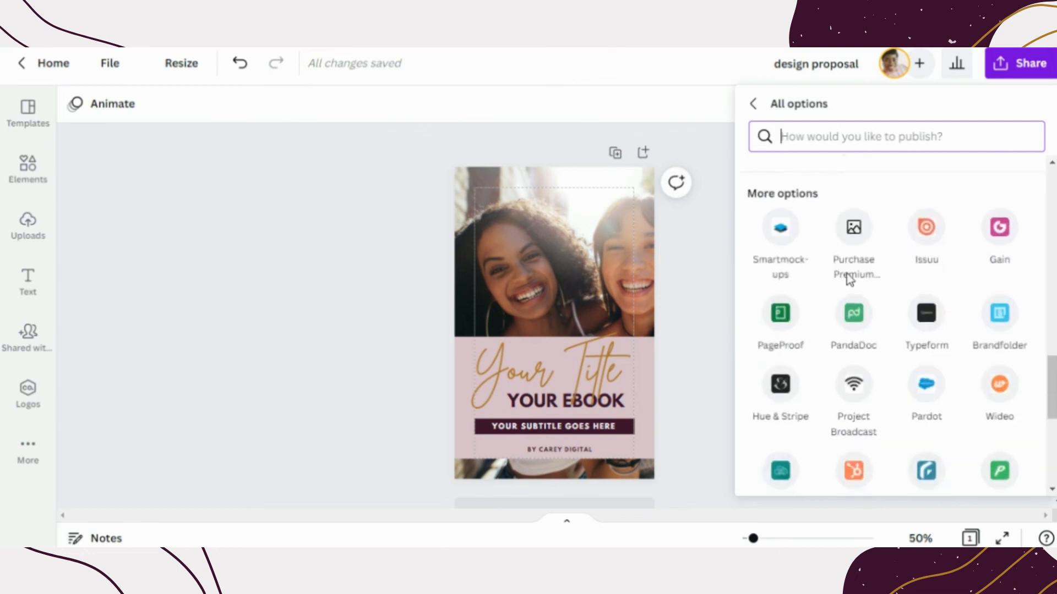
Send the ebook cover to Smartmockups and open the saved design there
left_click(781, 229)
left_click(895, 185)
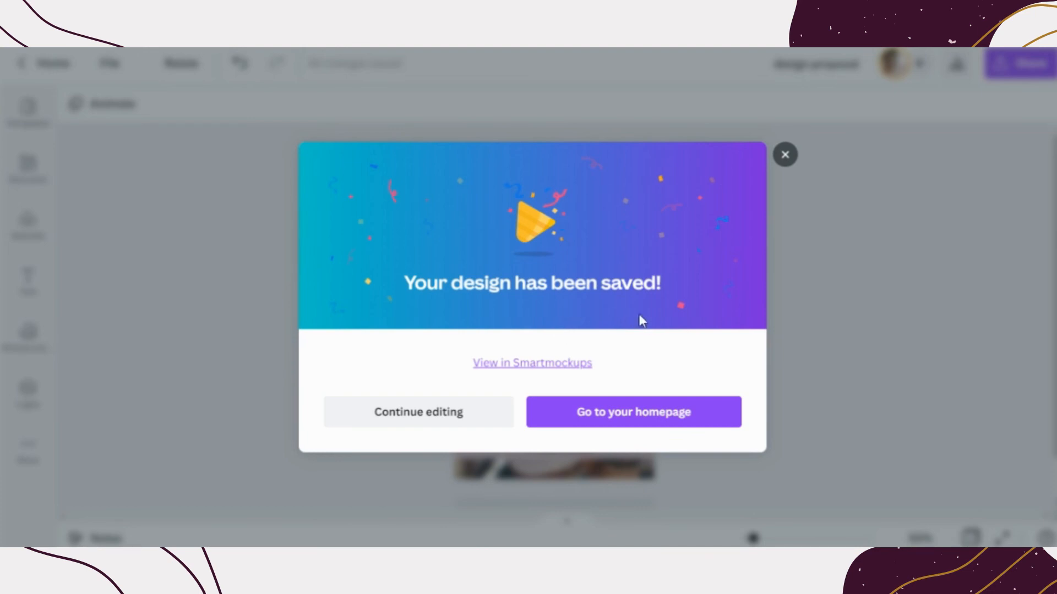
left_click(582, 368)
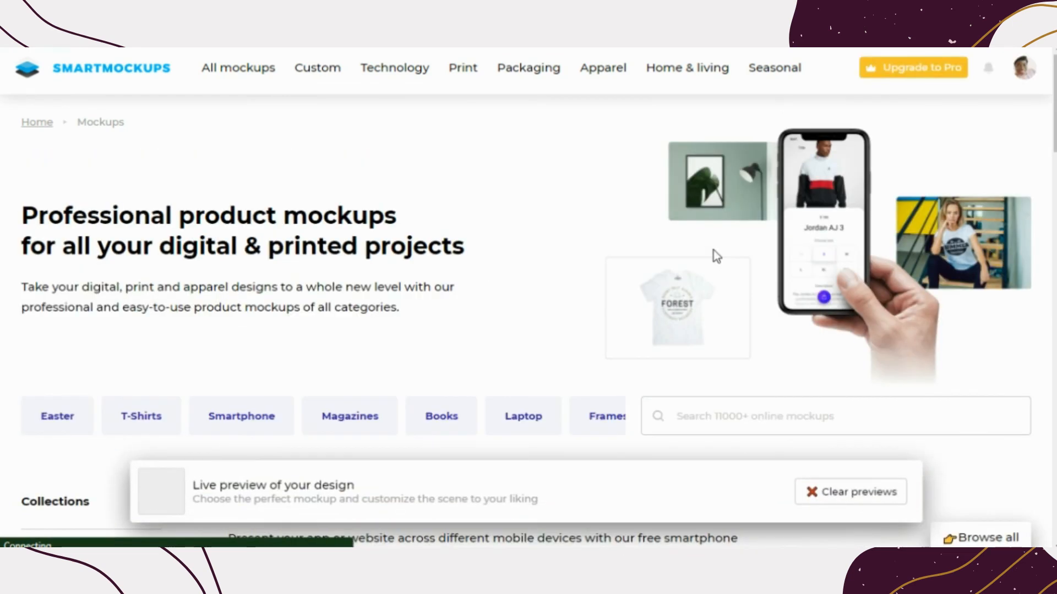
Open the Tablet collection among the Technology mockups to see the cover on tablets
scroll(616, 282, "down", 4)
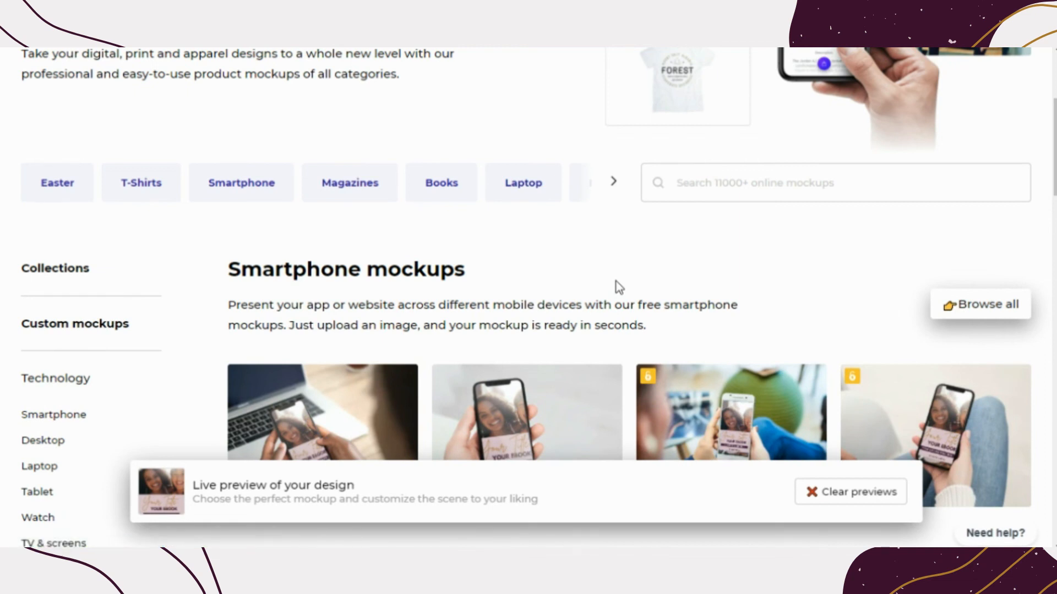
scroll(698, 250, "down", 1)
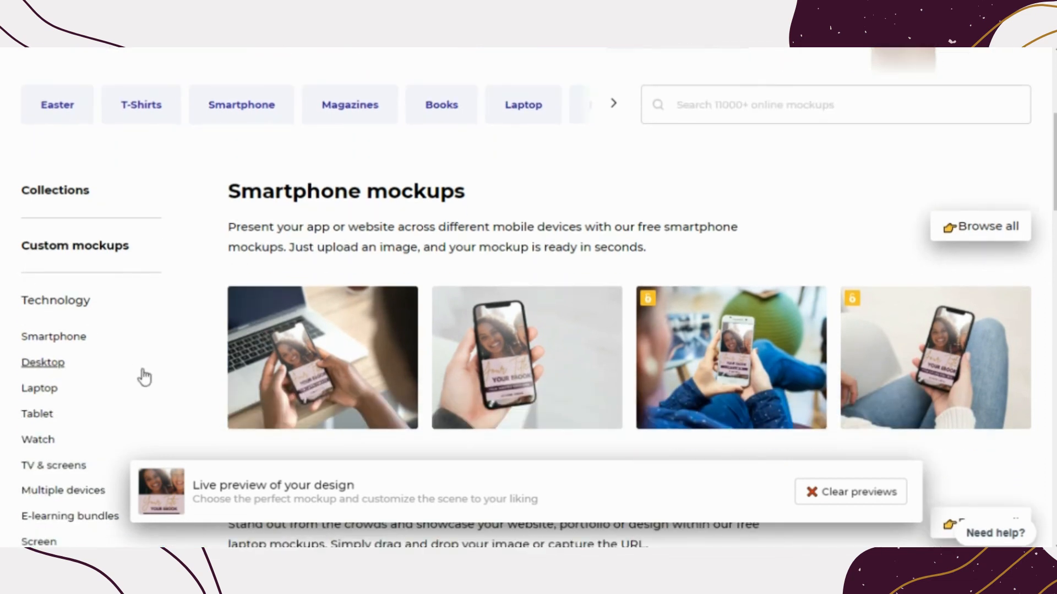
scroll(62, 228, "down", 3)
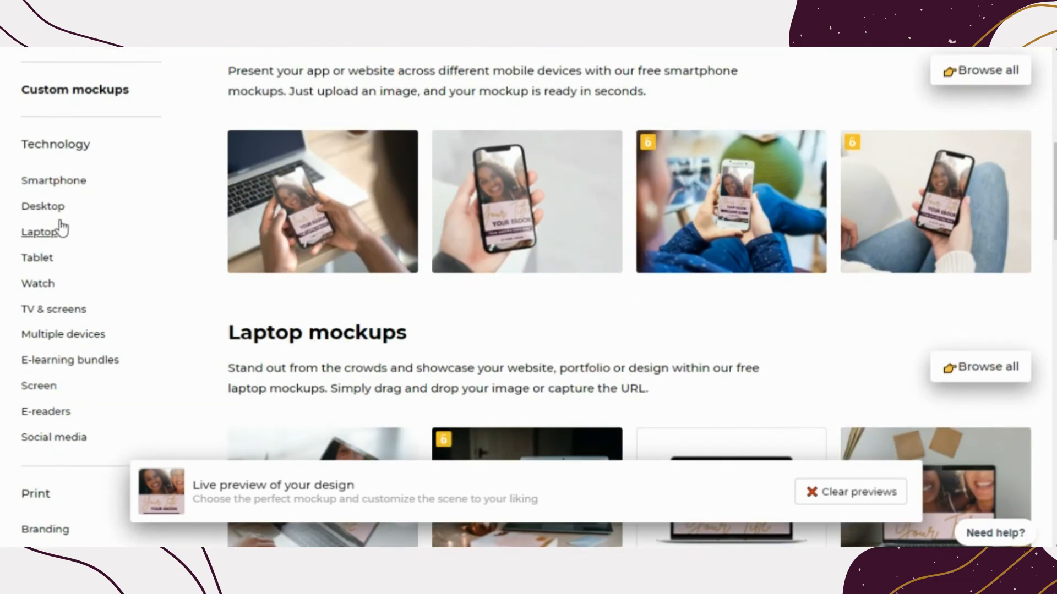
left_click(45, 262)
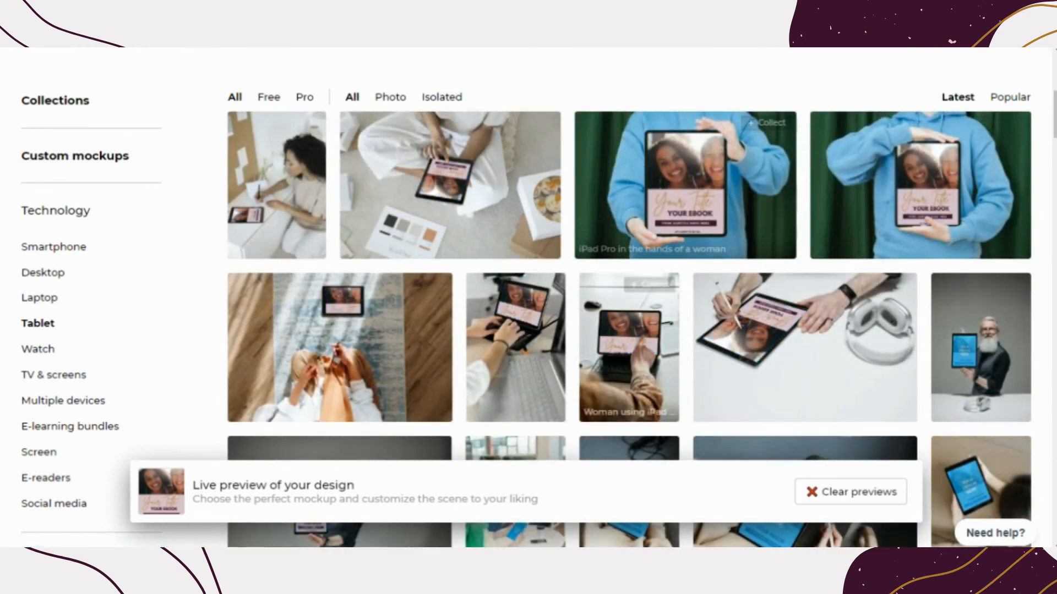
Preview the cover in the tilted iPad mini scene with the laptop and coffee cup, and return to the tablet collection
scroll(578, 259, "down", 8)
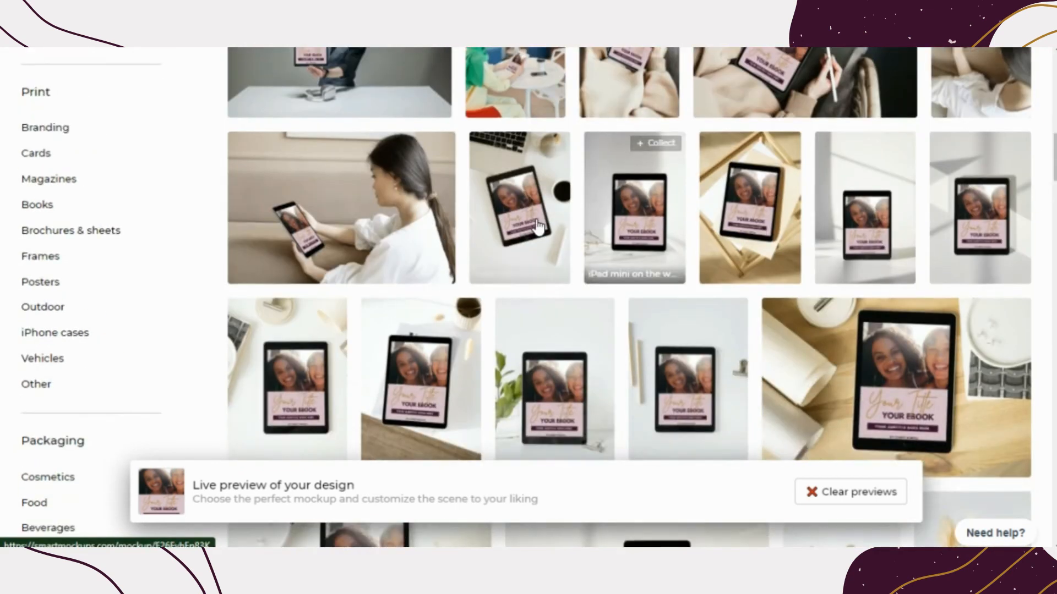
left_click(540, 190)
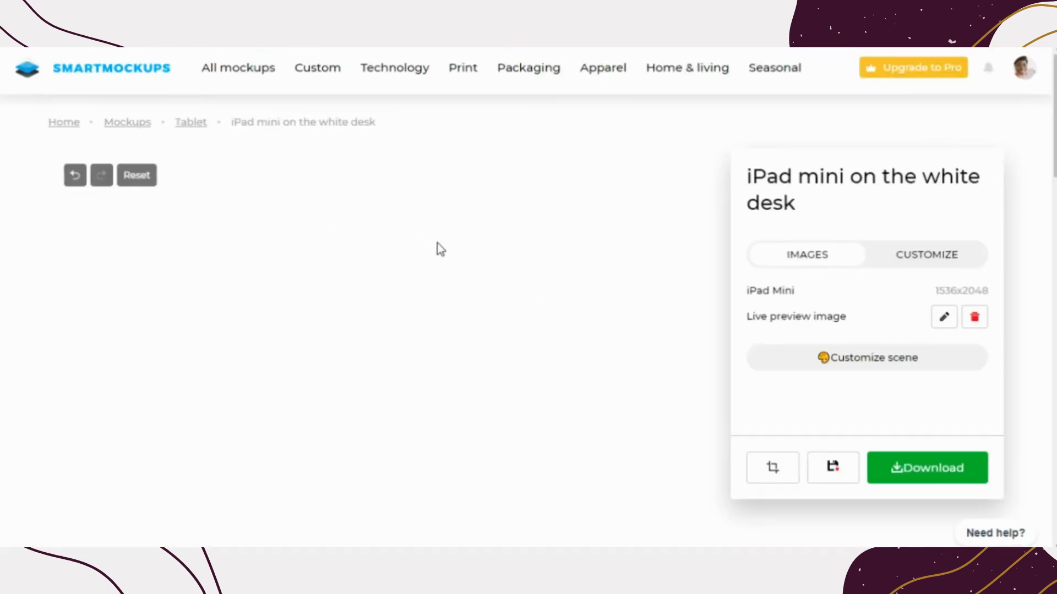
scroll(437, 243, "down", 4)
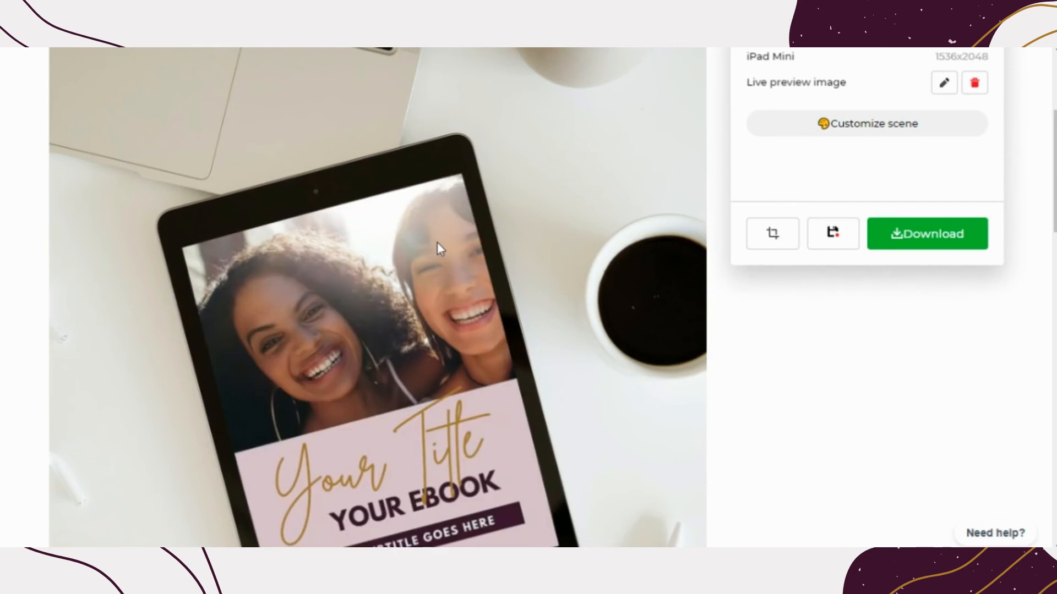
scroll(438, 244, "down", 3)
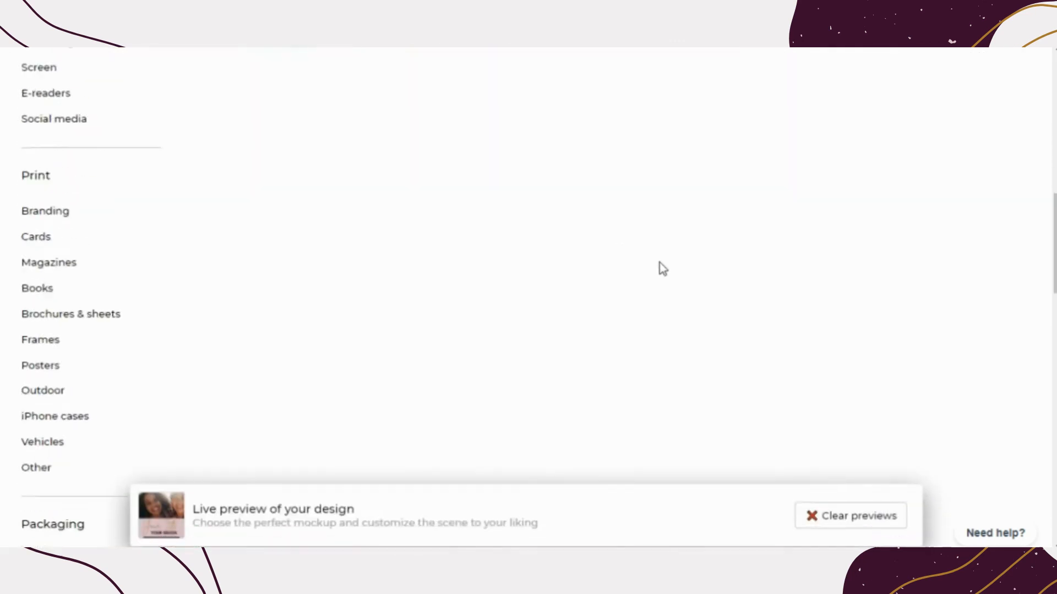
Browse the tablet mockups and open the iPad mini on the white desk scene with the leafy plant in a glass vase
scroll(760, 275, "down", 2)
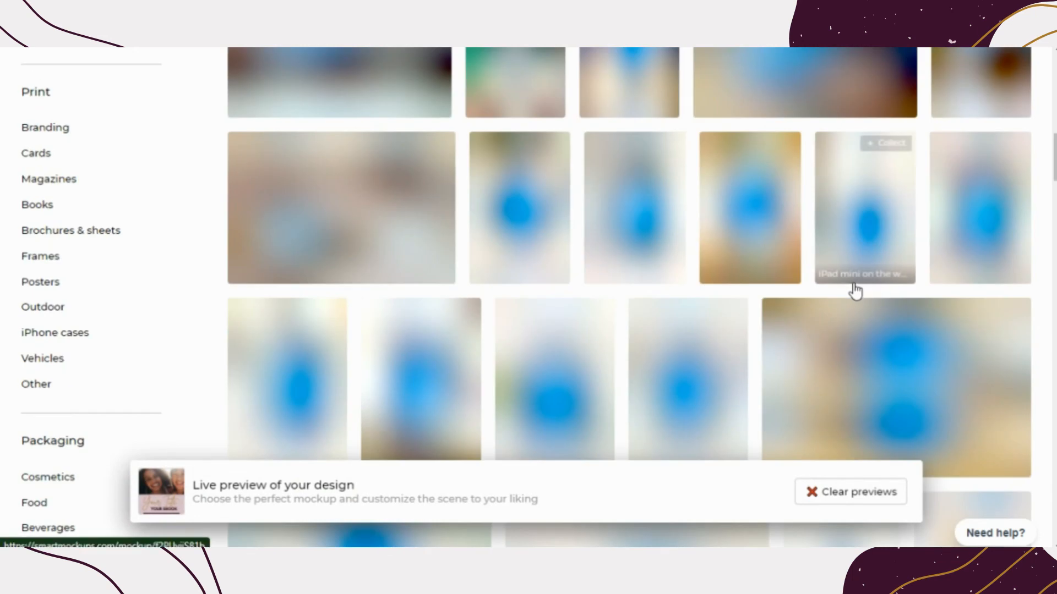
scroll(1042, 264, "down", 3)
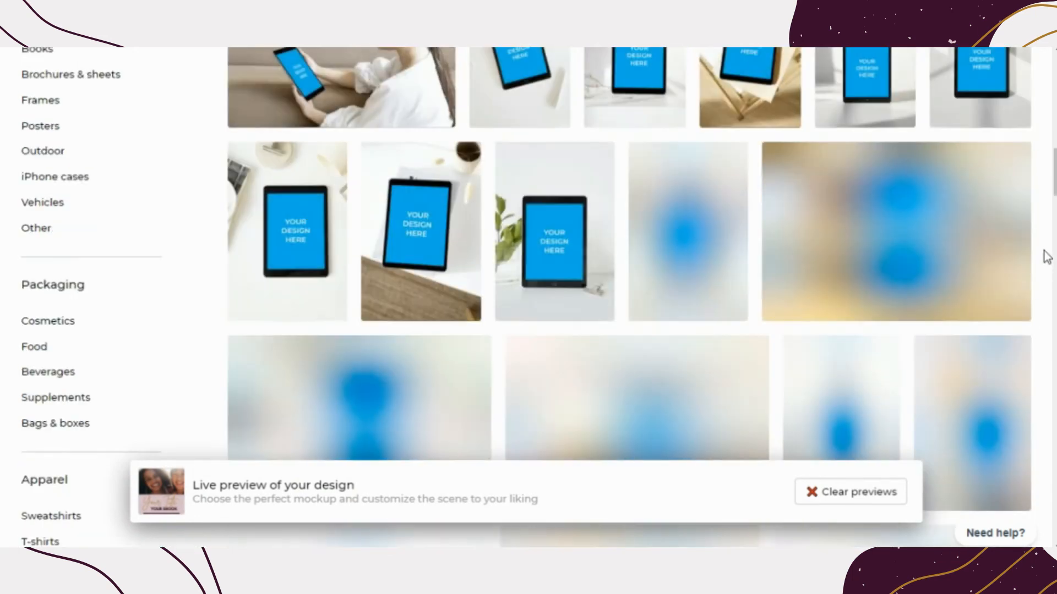
scroll(930, 209, "down", 2)
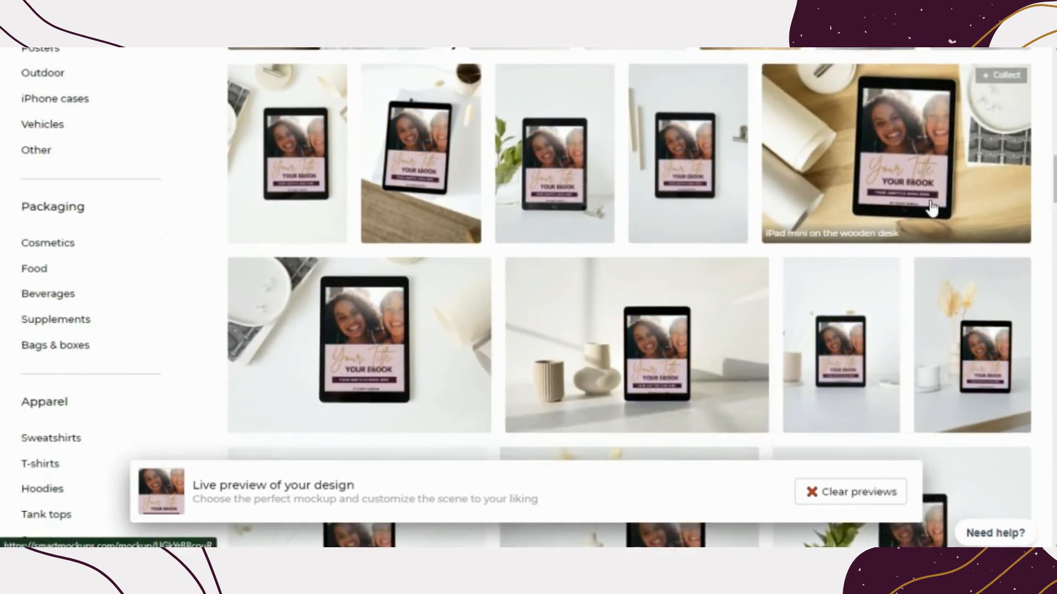
scroll(703, 328, "down", 3)
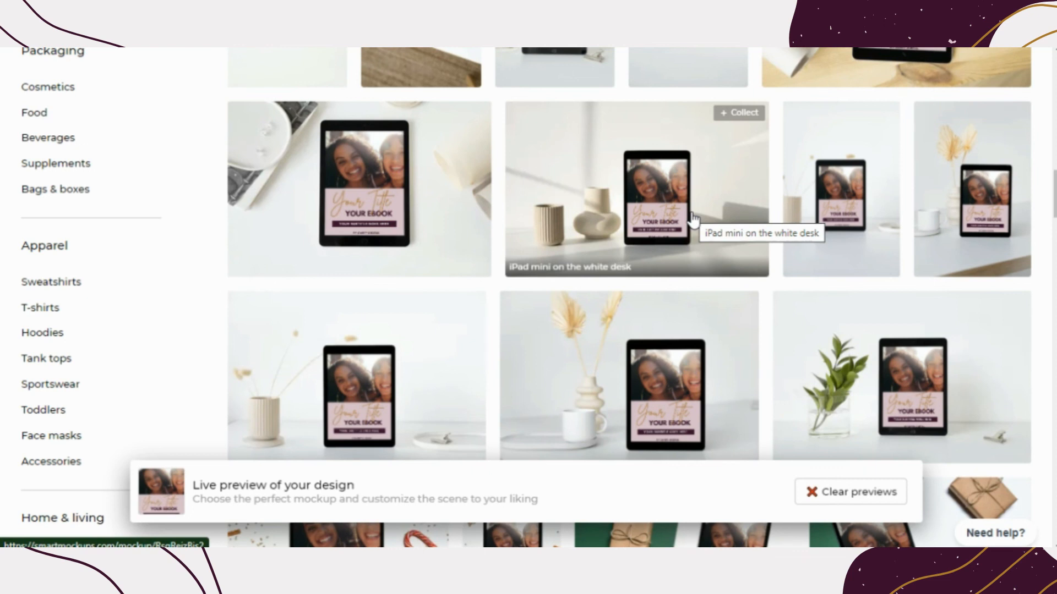
scroll(688, 218, "down", 4)
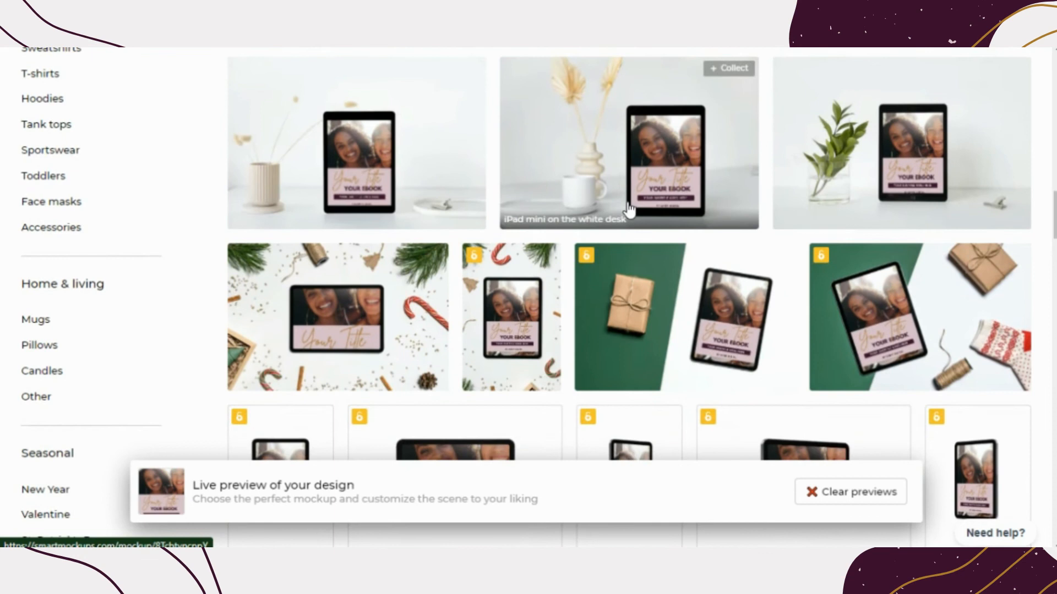
scroll(629, 210, "down", 5)
scroll(682, 166, "up", 6)
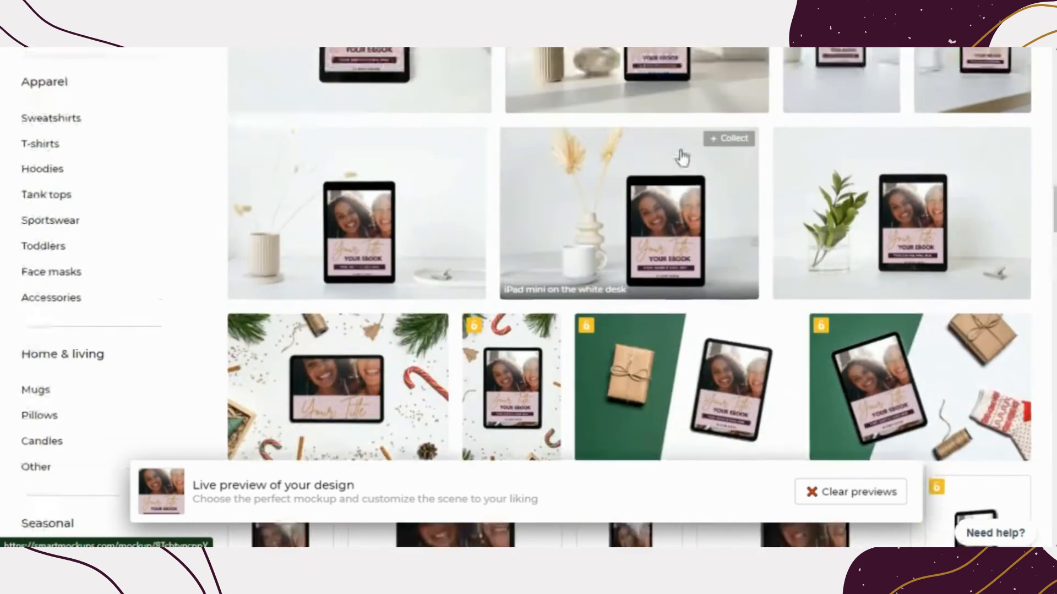
scroll(683, 158, "up", 2)
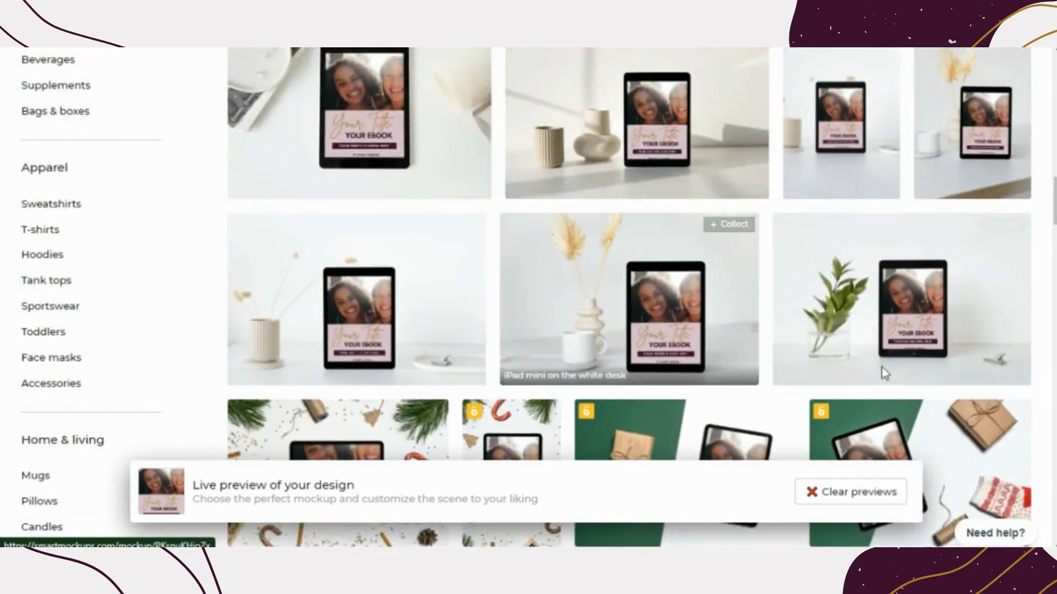
left_click(894, 305)
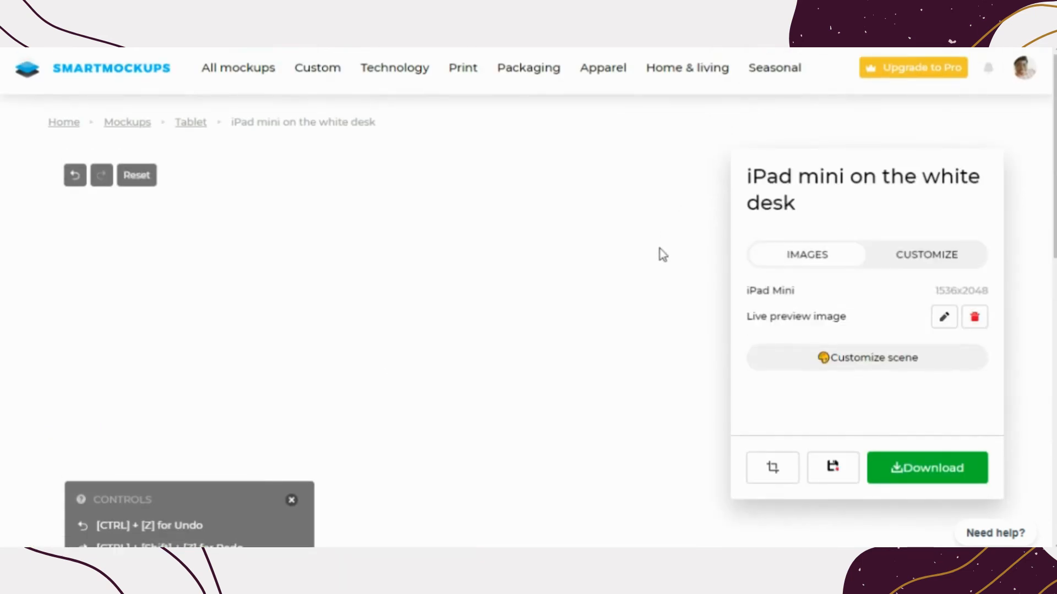
Save the plant and iPad mini mockup and download it in High quality (1920x1280)
scroll(563, 289, "down", 2)
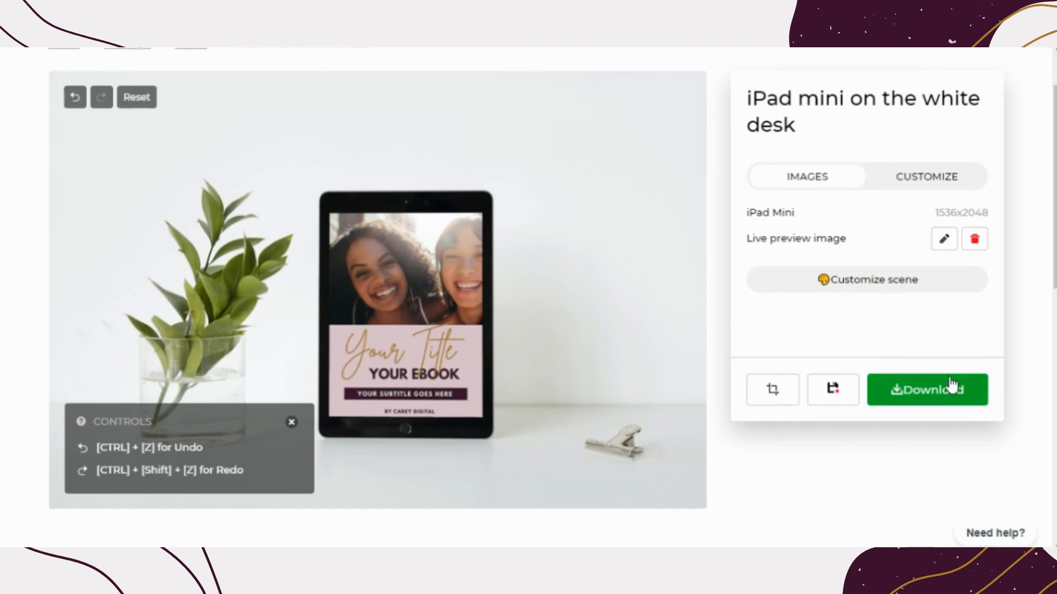
left_click(937, 404)
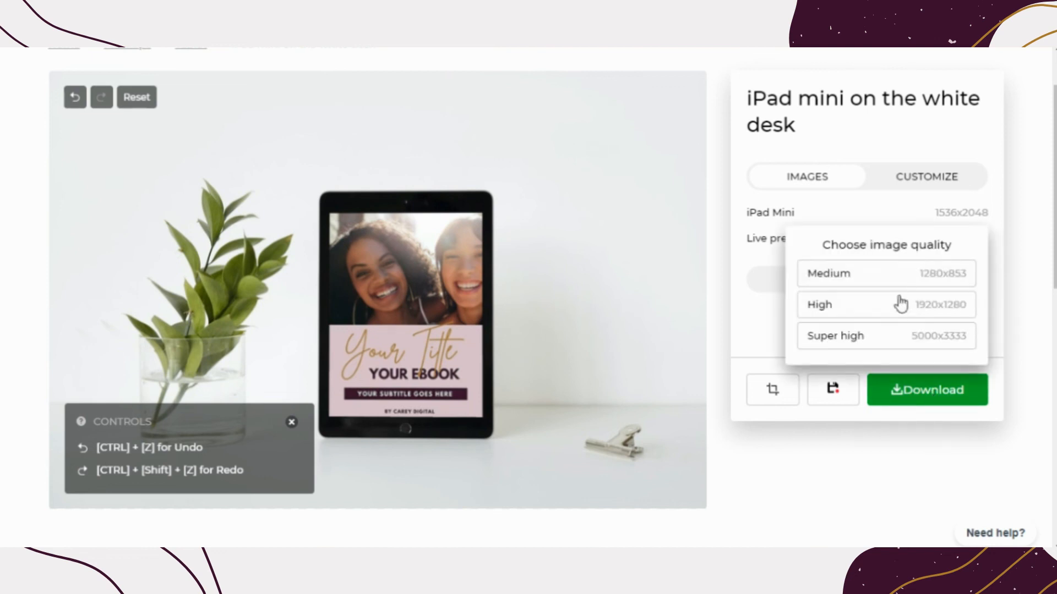
left_click(845, 394)
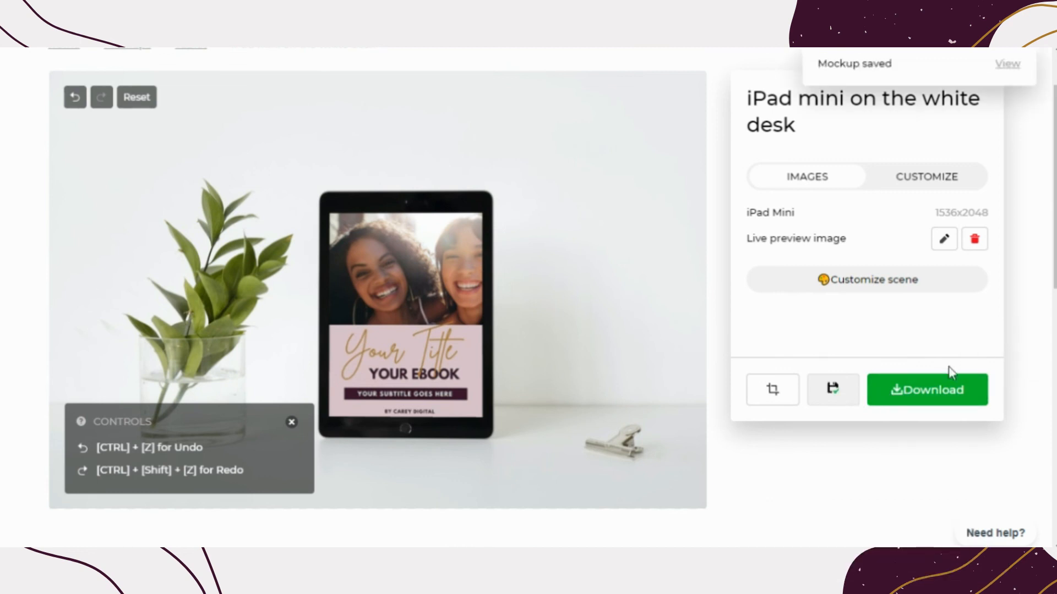
left_click(940, 399)
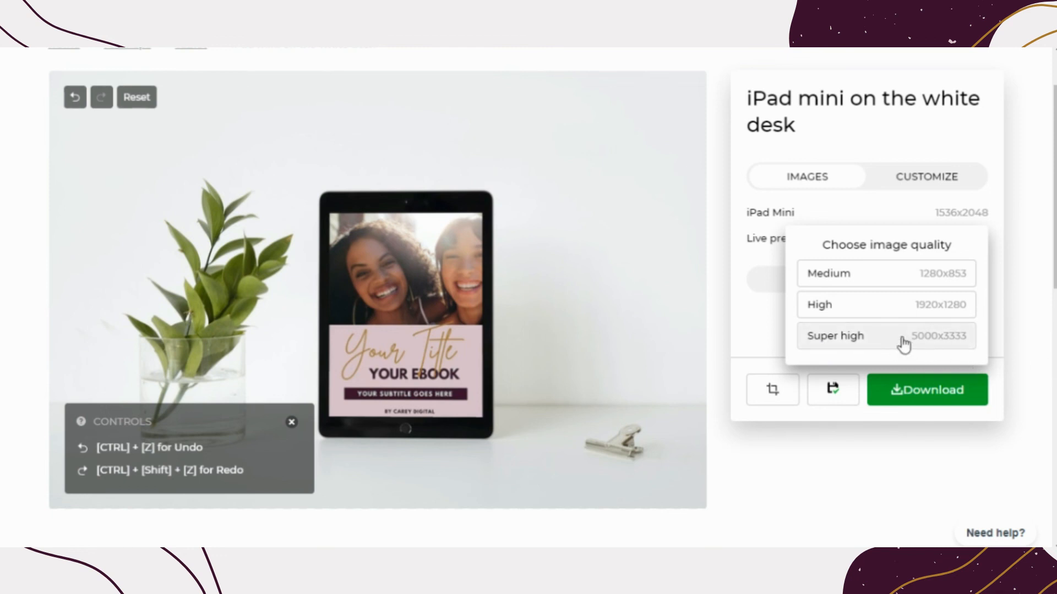
left_click(865, 318)
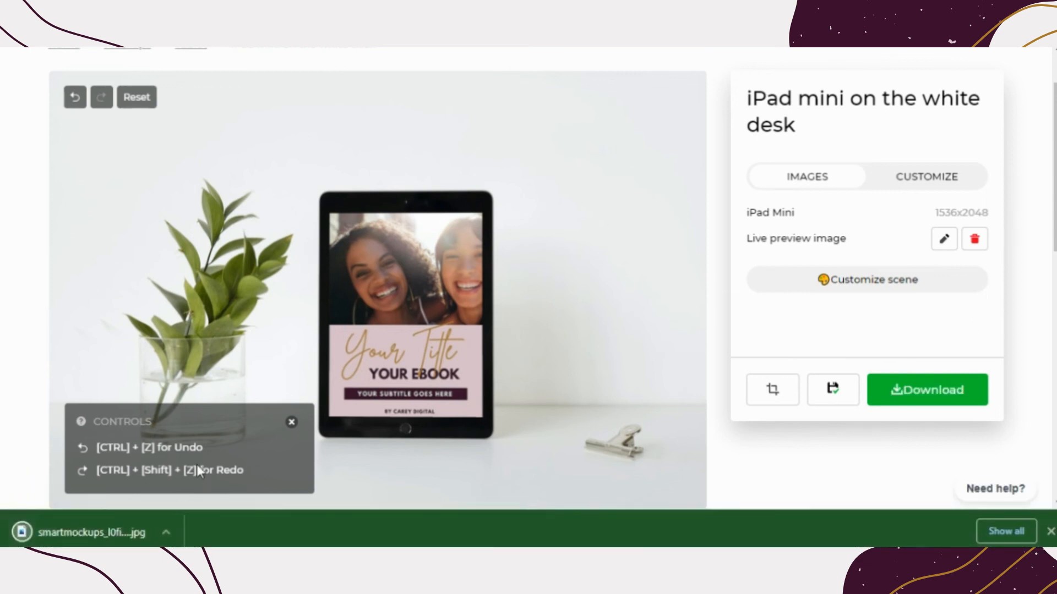
Open the downloaded mockup JPG in Photos and enlarge the viewer window to inspect it
left_click(167, 531)
left_click(237, 433)
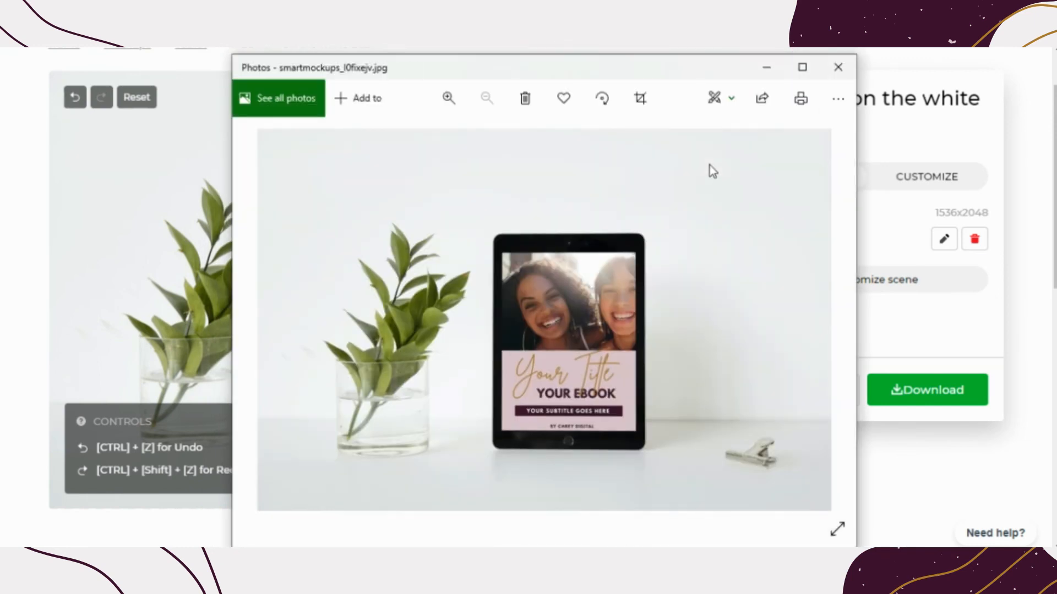
left_click(803, 69)
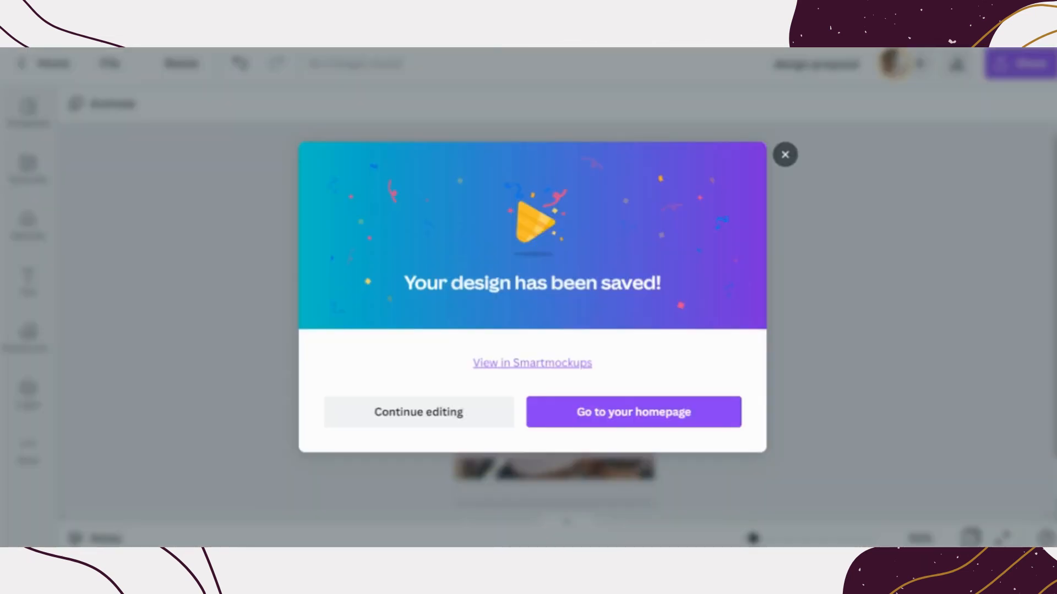
Switch back to Canva, close the saved-design dialog and dismiss the ebook design search on the homepage
left_click(785, 155)
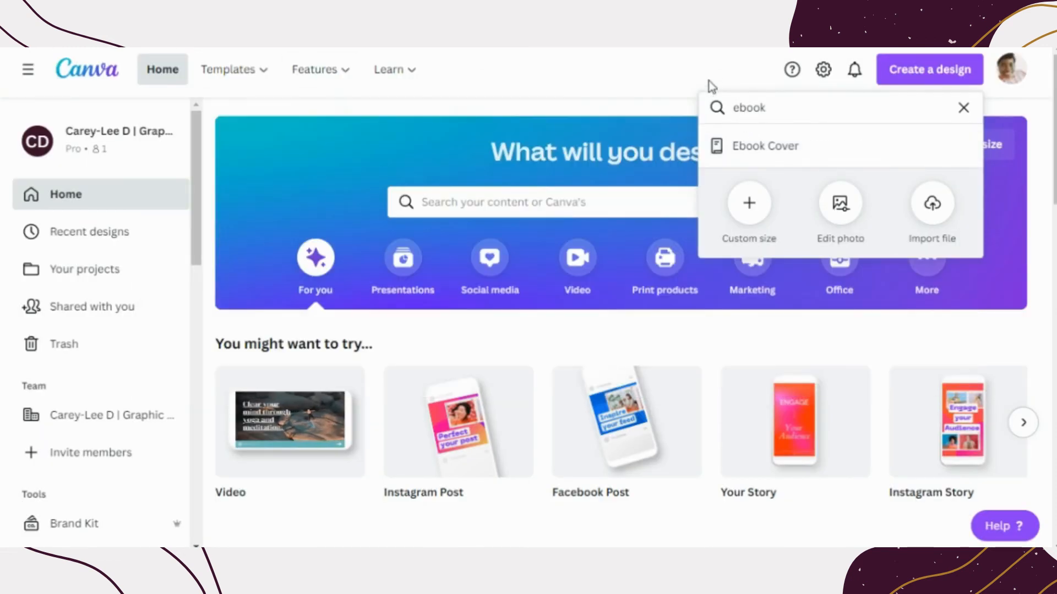
left_click(1047, 132)
scroll(1047, 132, "down", 1)
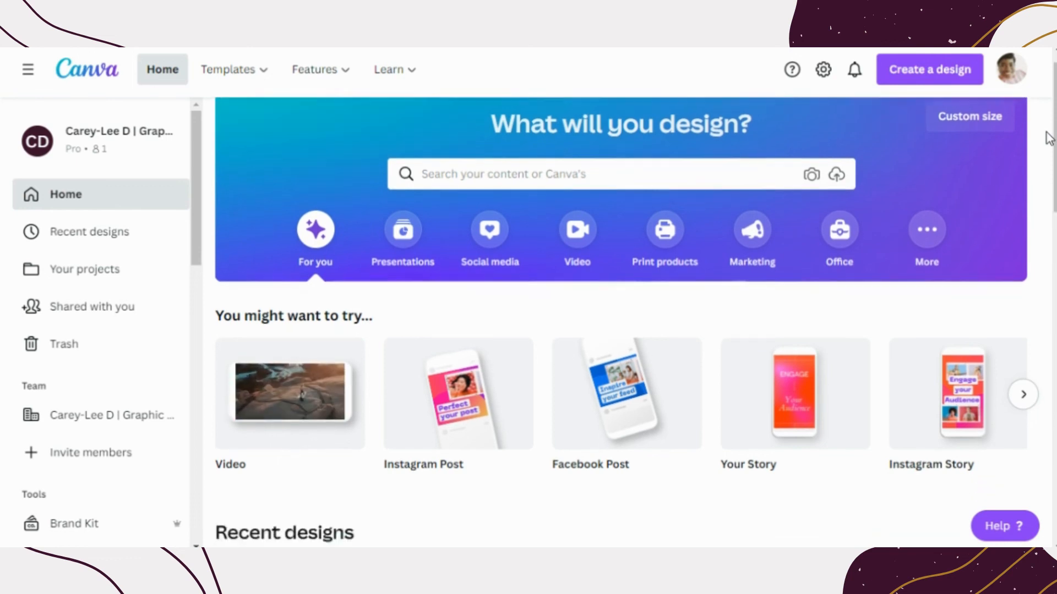
scroll(1047, 137, "down", 5)
scroll(1044, 135, "up", 1)
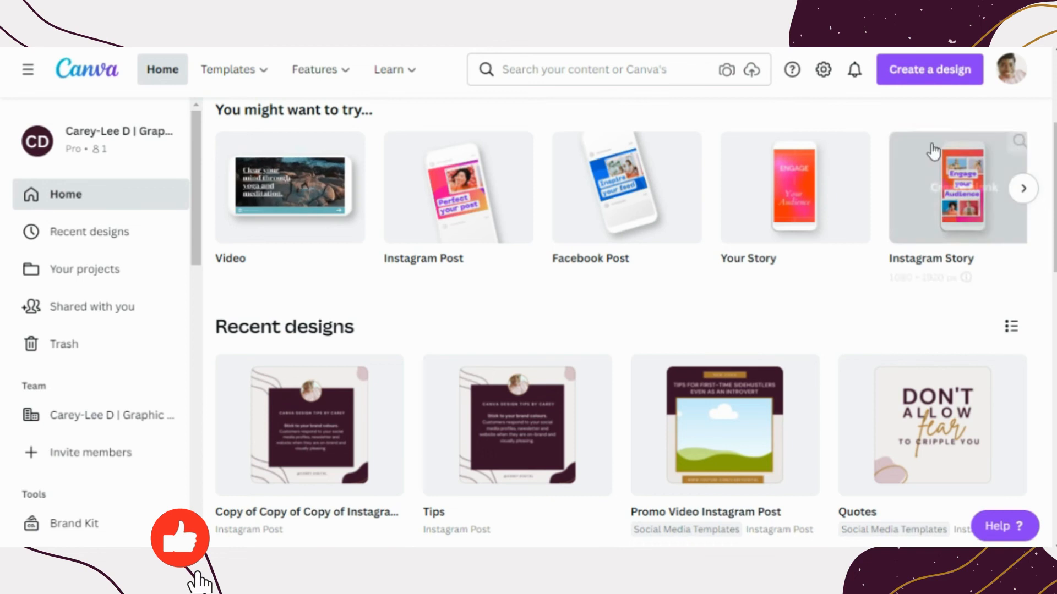
scroll(934, 159, "up", 4)
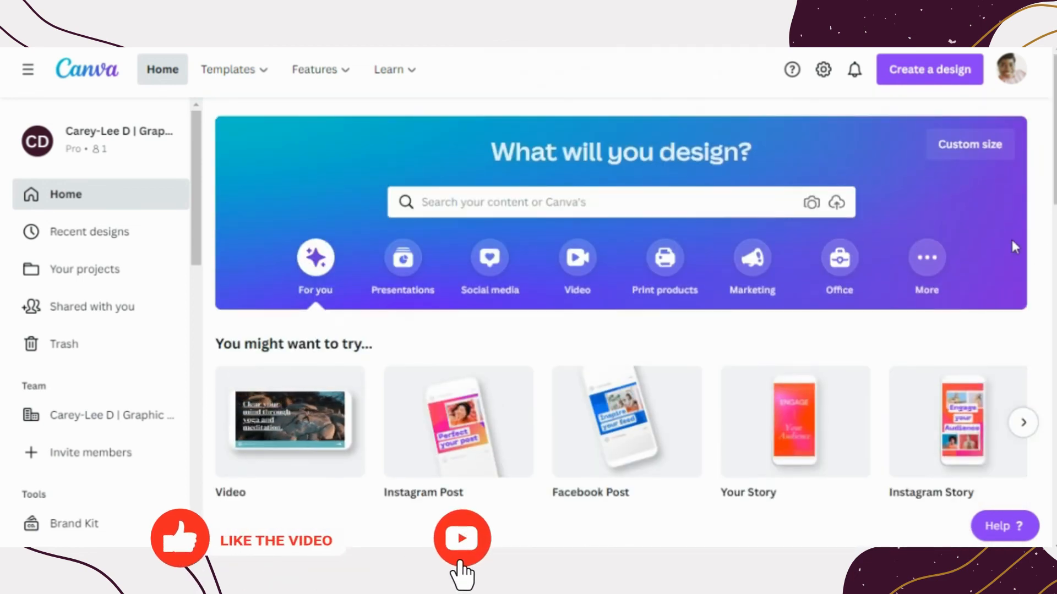